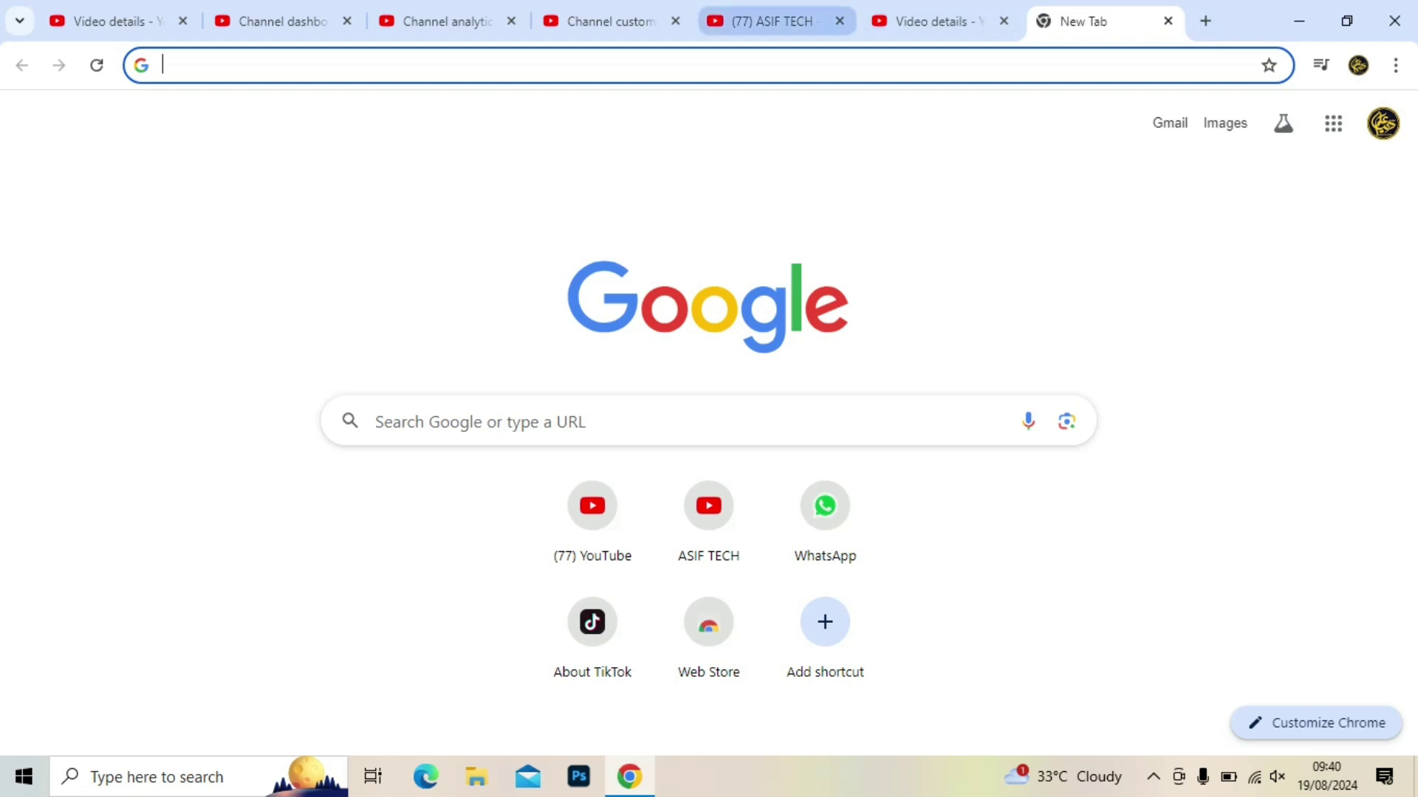
Copy the ASIF TECH channel page's URL and paste it into the address bar of the empty new tab
{"action": "left_click", "coordinate": [772, 21]}
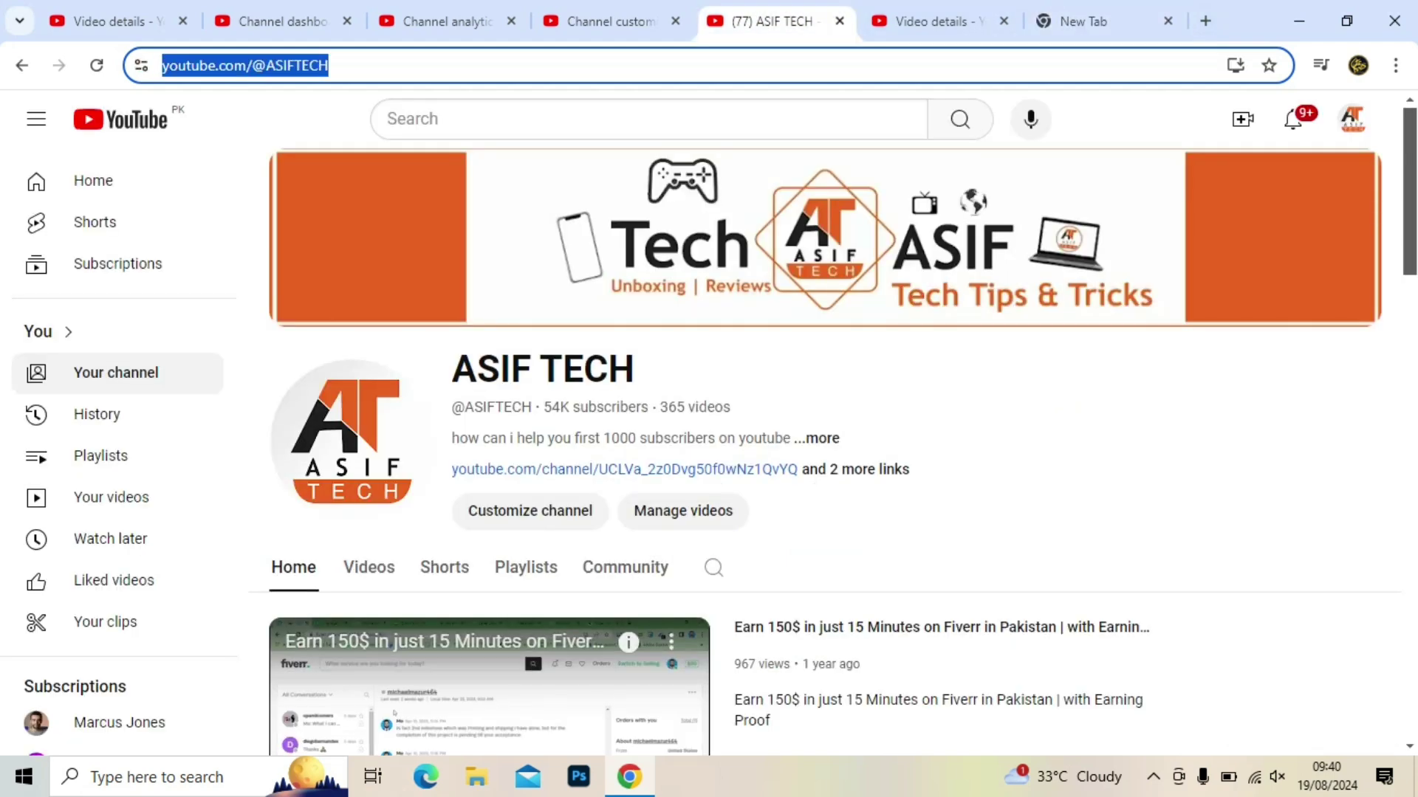
{"action": "right_click", "coordinate": [299, 65]}
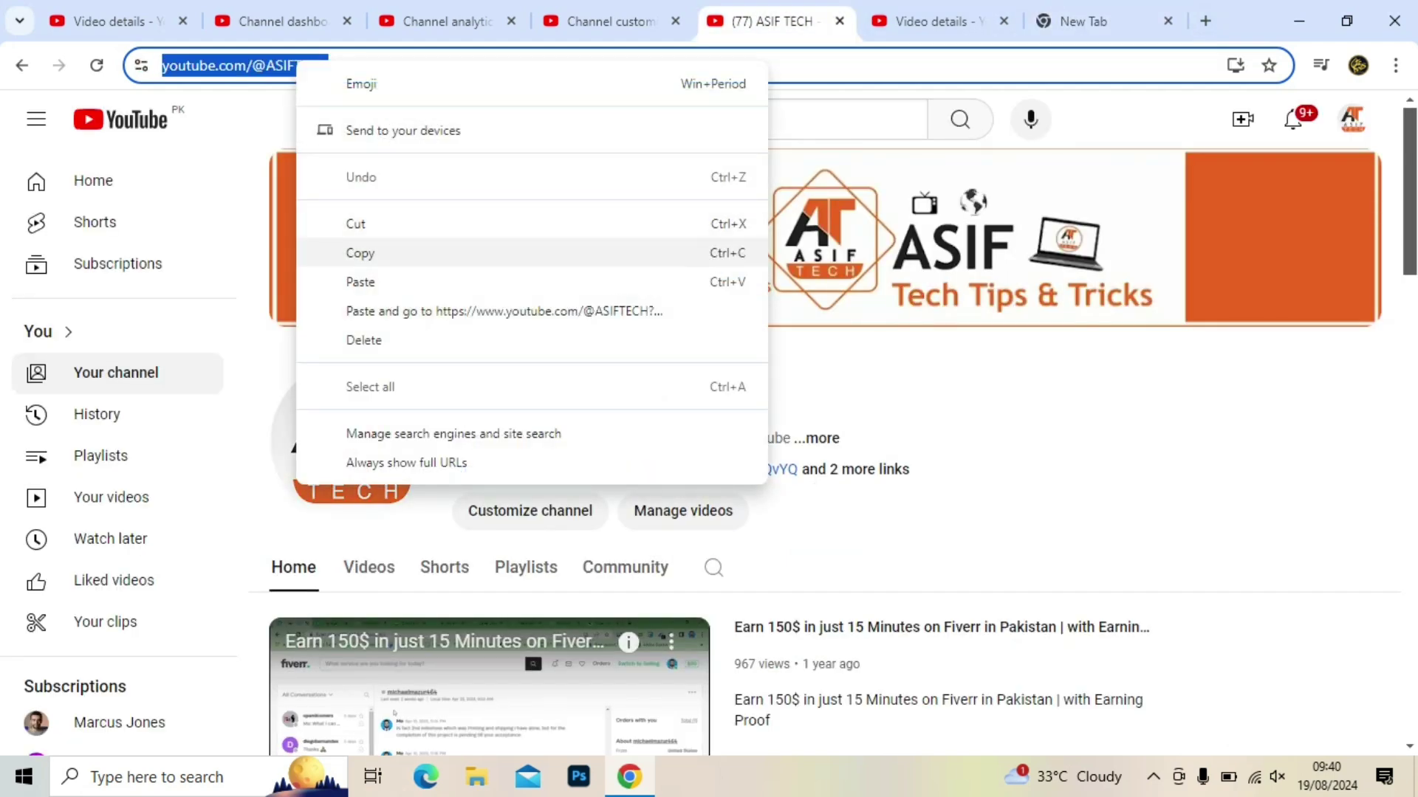
{"action": "left_click", "coordinate": [355, 253]}
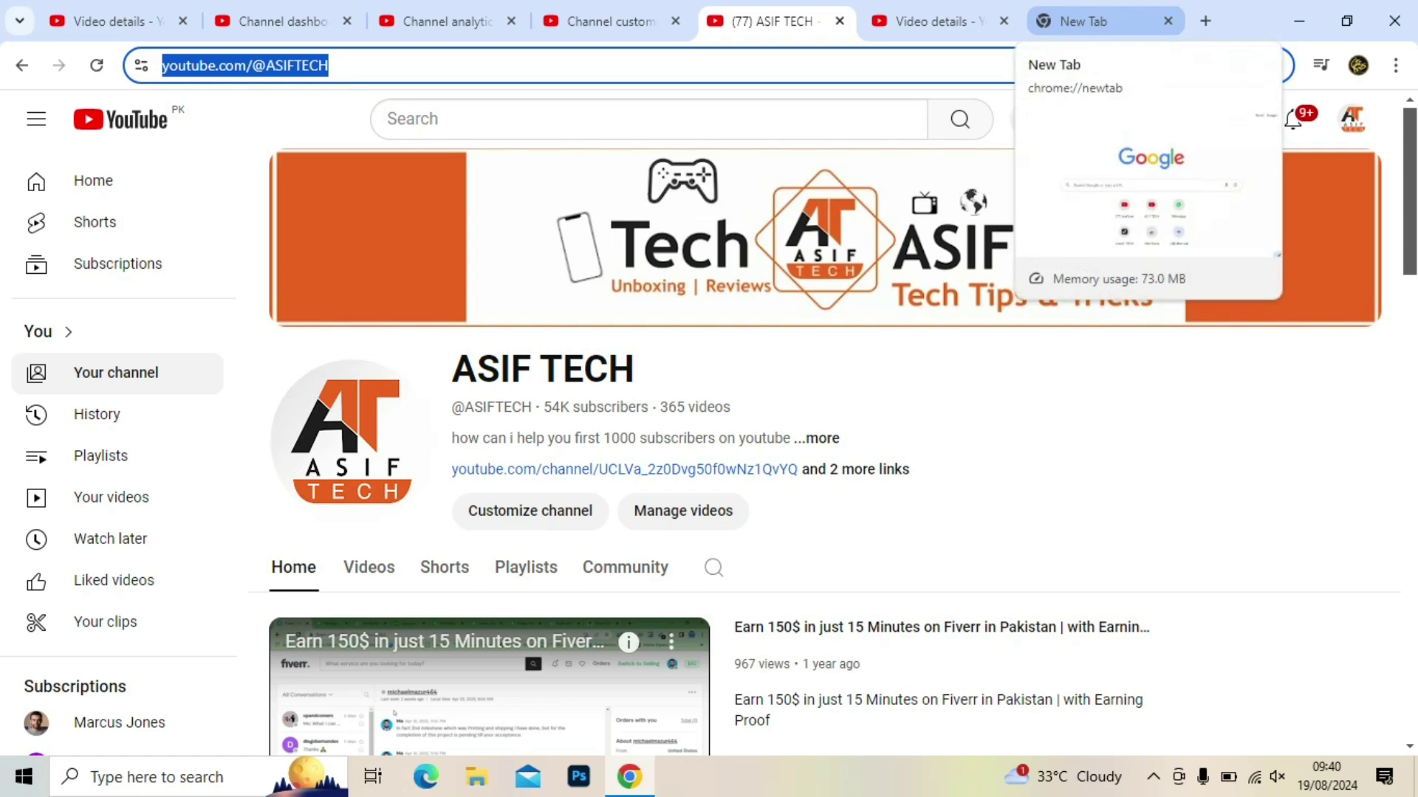
{"action": "left_click", "coordinate": [1093, 20]}
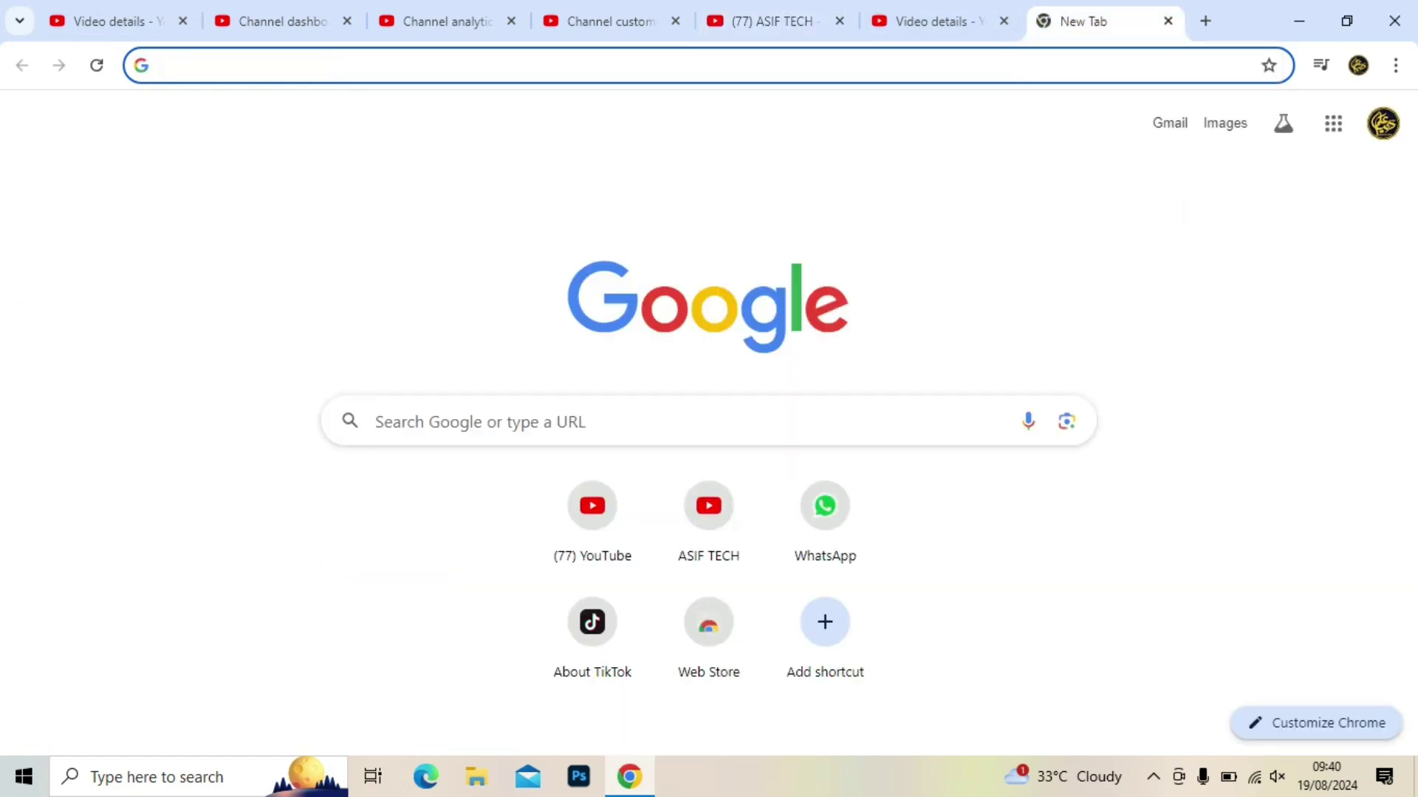
{"action": "left_click", "coordinate": [472, 65]}
{"action": "key", "text": "ctrl+v"}
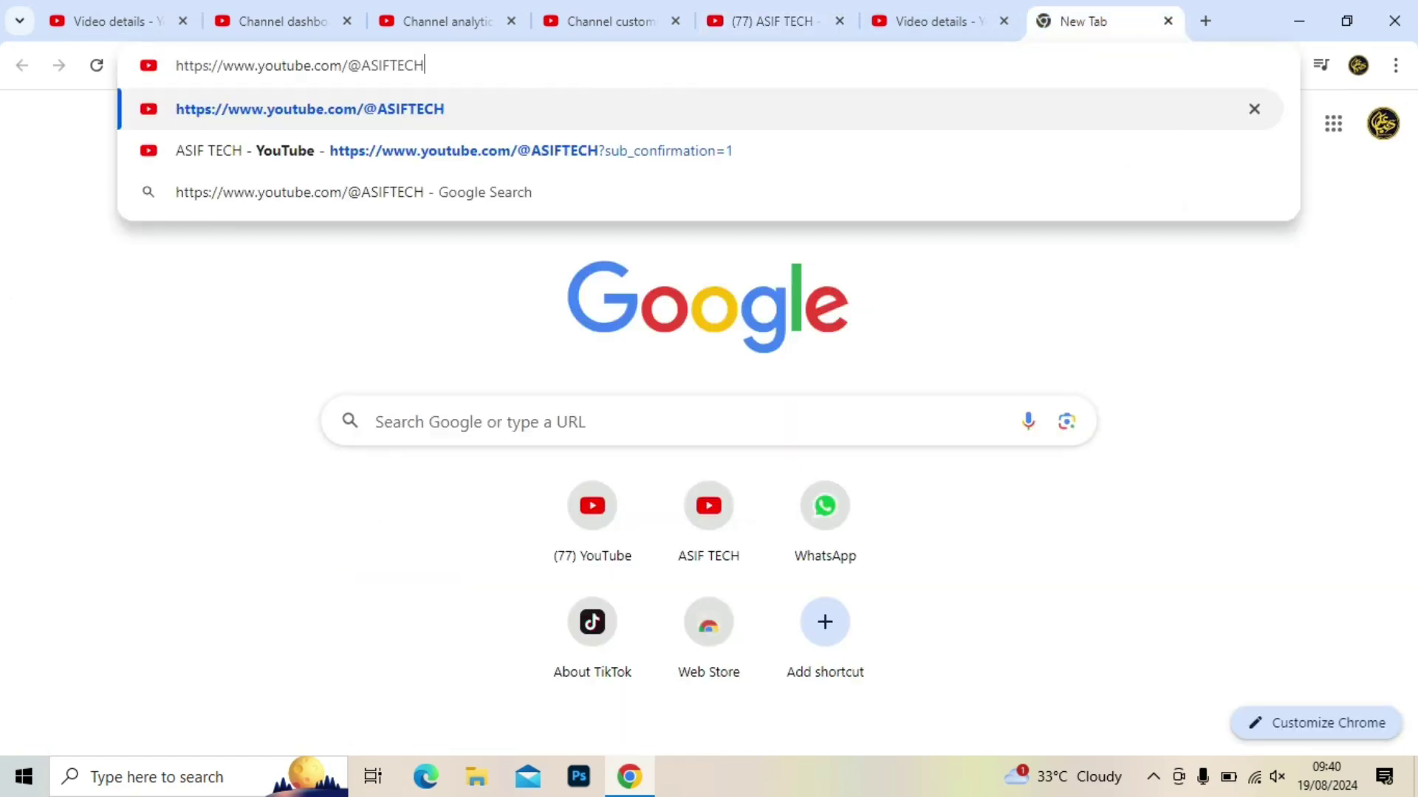
Extend the pasted channel URL with the suffix ?sub_confirmation=1 and copy the complete subscribe link
{"action": "key", "text": "Down"}
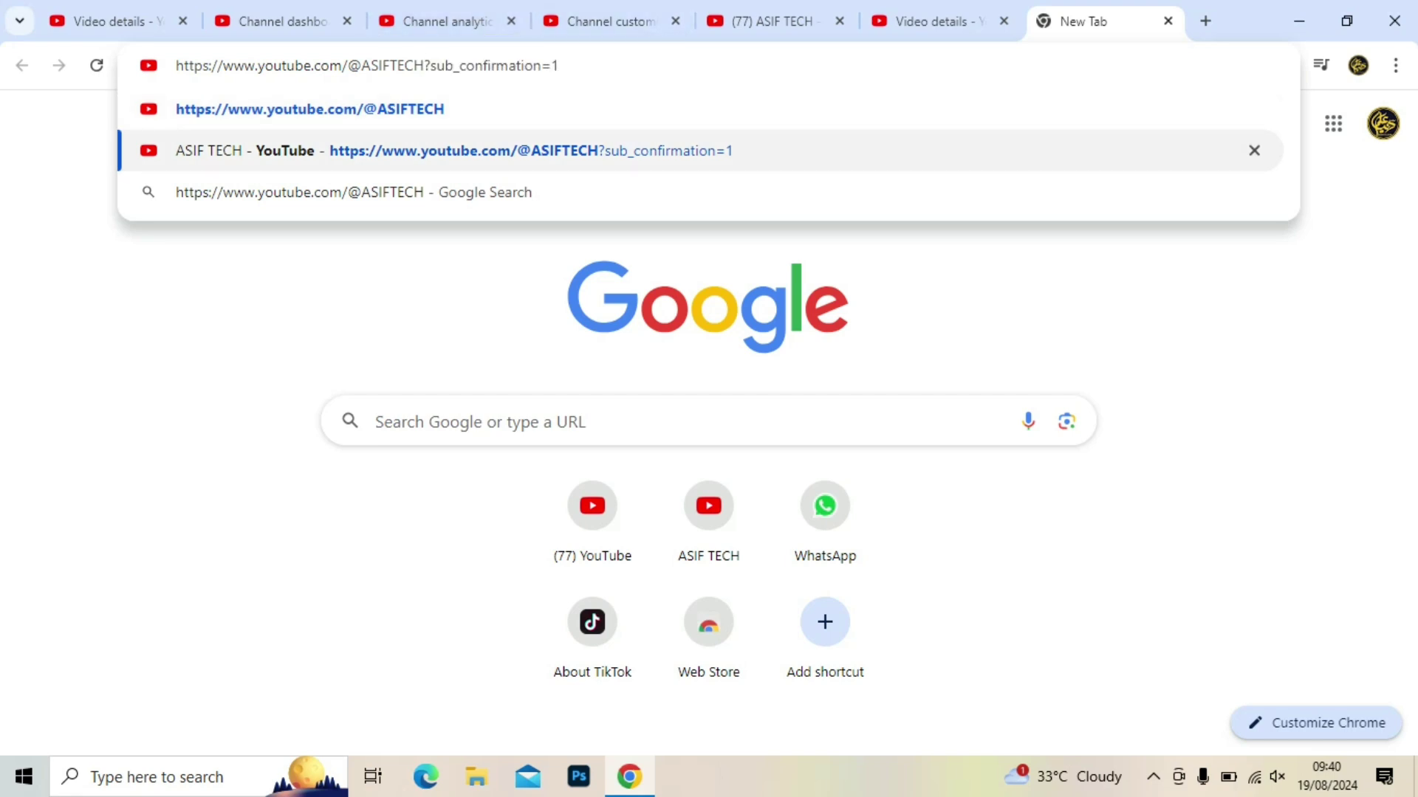
{"action": "key", "text": "shift+Left"}
{"action": "key", "text": "shift+Left"}
{"action": "key", "text": "shift+Left"}
{"action": "key", "text": "shift+Left"}
{"action": "key", "text": "shift+Left"}
{"action": "key", "text": "shift+Left"}
{"action": "key", "text": "shift+Left"}
{"action": "key", "text": "shift+Left"}
{"action": "key", "text": "shift+Left"}
{"action": "key", "text": "shift+Left"}
{"action": "key", "text": "shift+Left"}
{"action": "key", "text": "shift+Left"}
{"action": "key", "text": "shift+Left"}
{"action": "key", "text": "shift+Left"}
{"action": "key", "text": "shift+Left"}
{"action": "key", "text": "shift+Left"}
{"action": "key", "text": "shift+Left"}
{"action": "key", "text": "shift+Left"}
{"action": "key", "text": "shift+Left"}
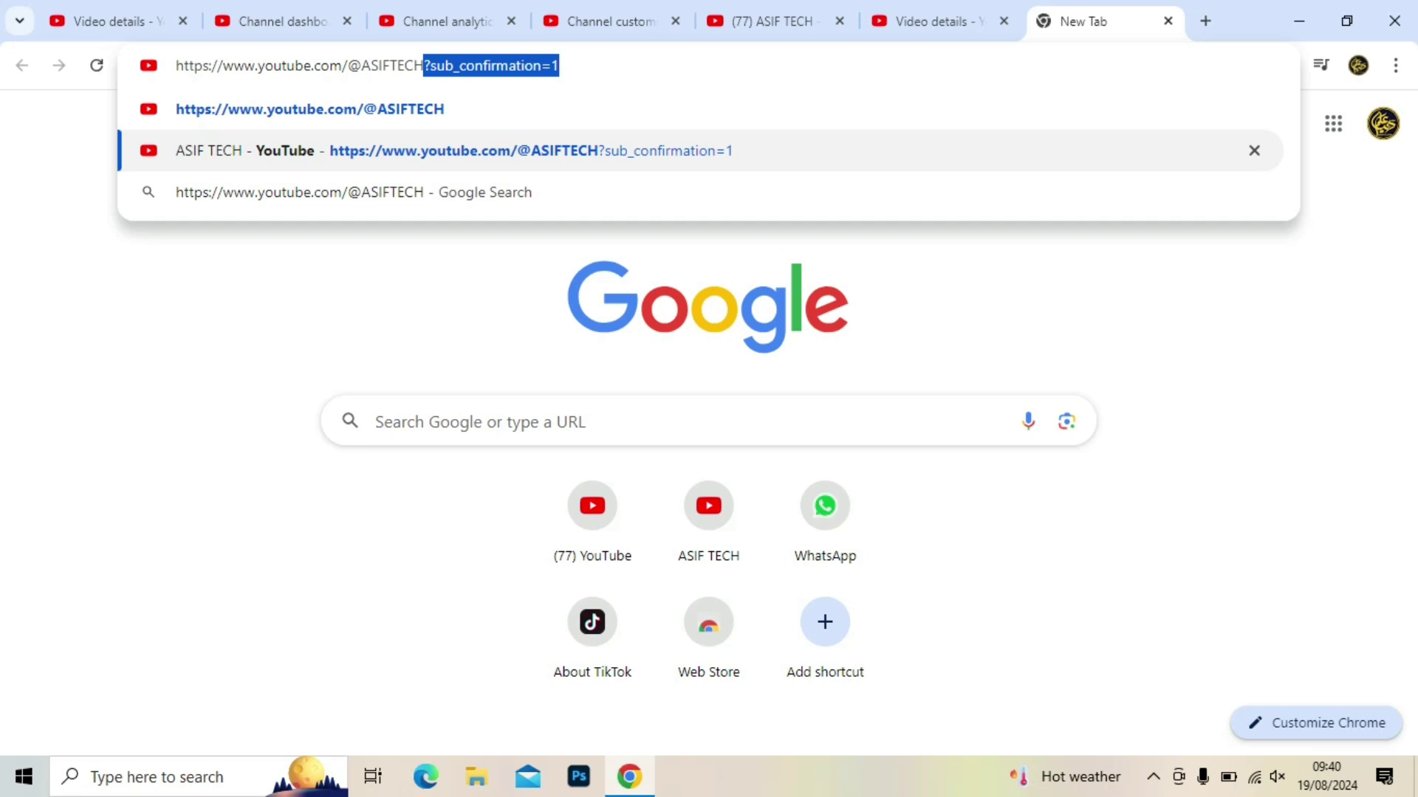
{"action": "left_click_drag", "start_coordinate": [560, 65], "coordinate": [176, 66]}
{"action": "left_click_drag", "start_coordinate": [559, 66], "coordinate": [175, 65]}
{"action": "right_click", "coordinate": [177, 68]}
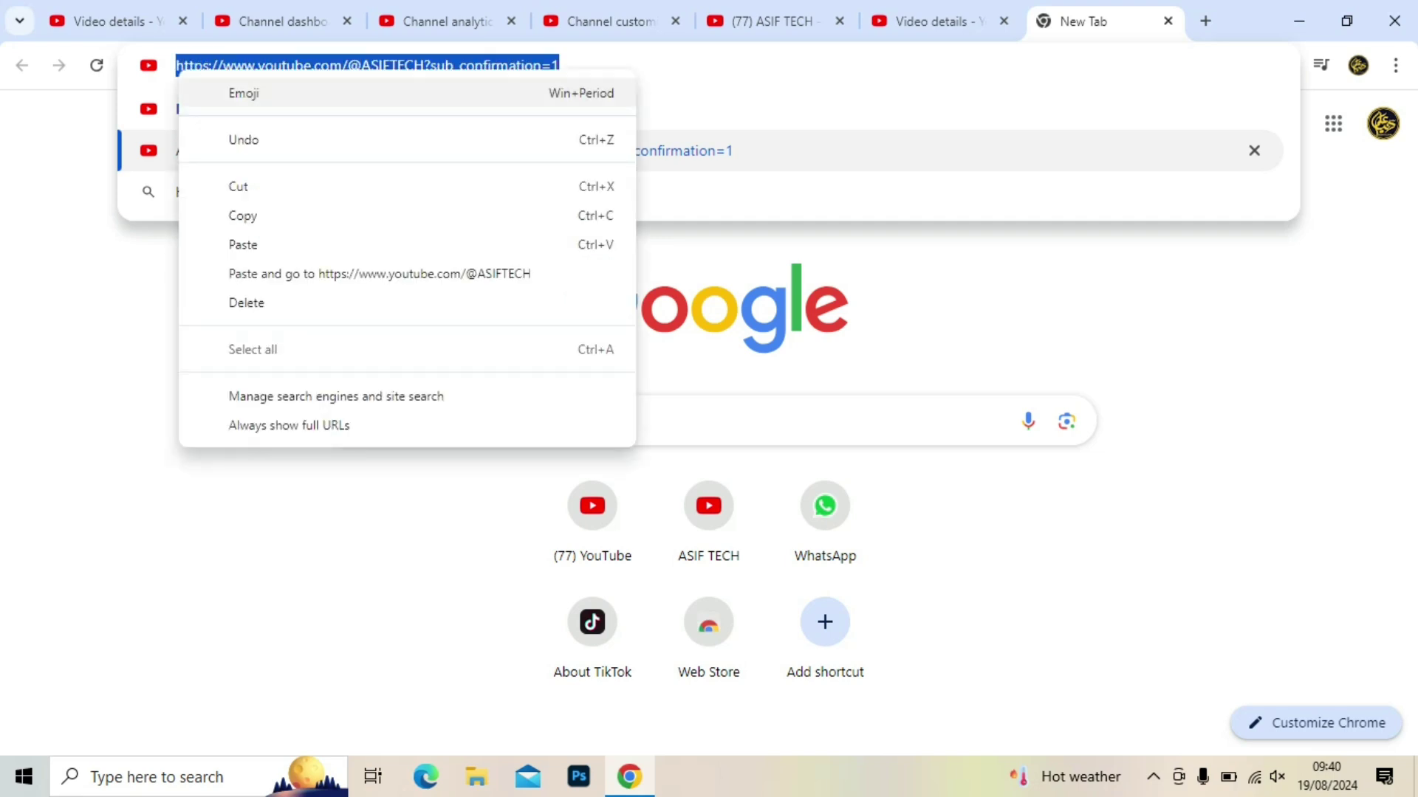
{"action": "left_click", "coordinate": [244, 213]}
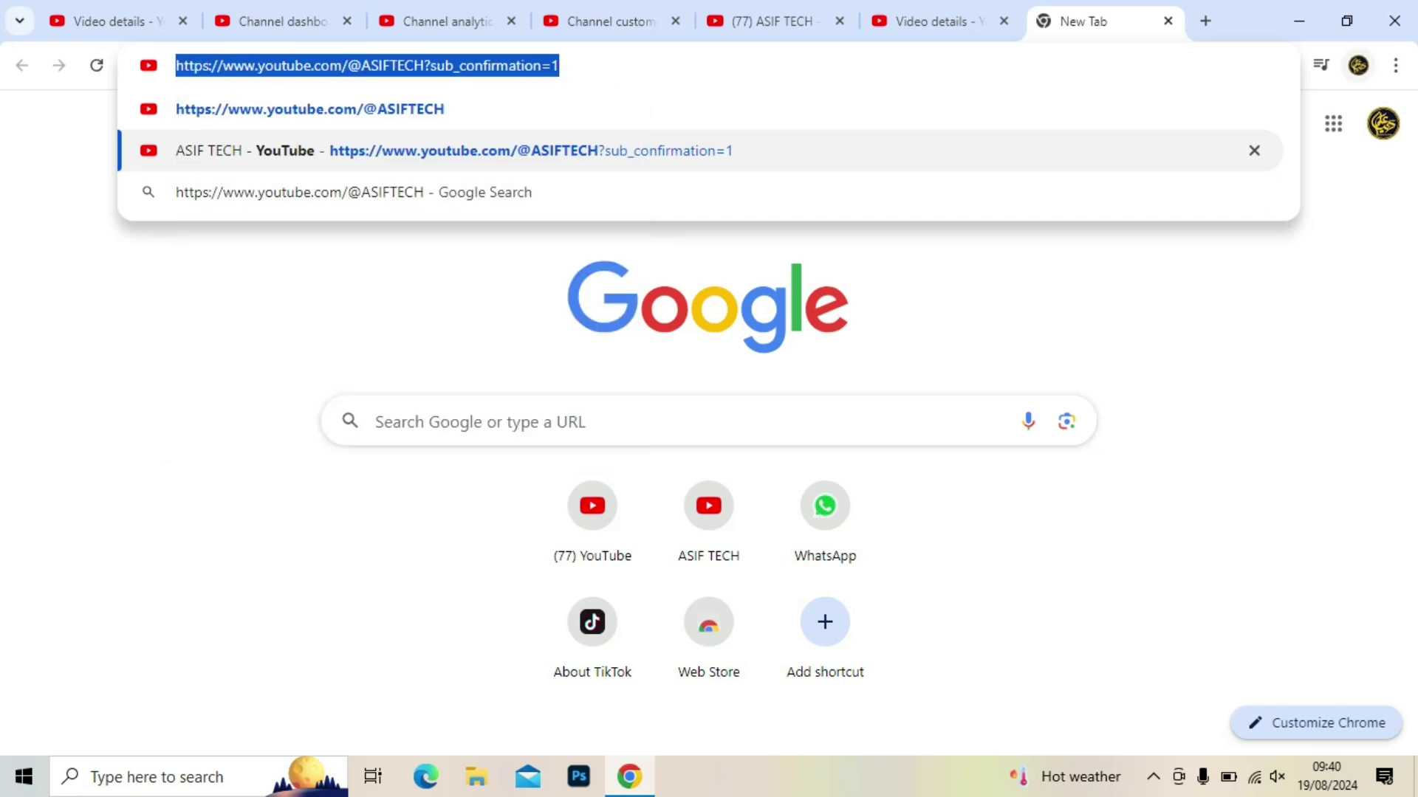
Open a new Incognito window and load the copied subscribe link in it
{"action": "left_click", "coordinate": [1396, 66]}
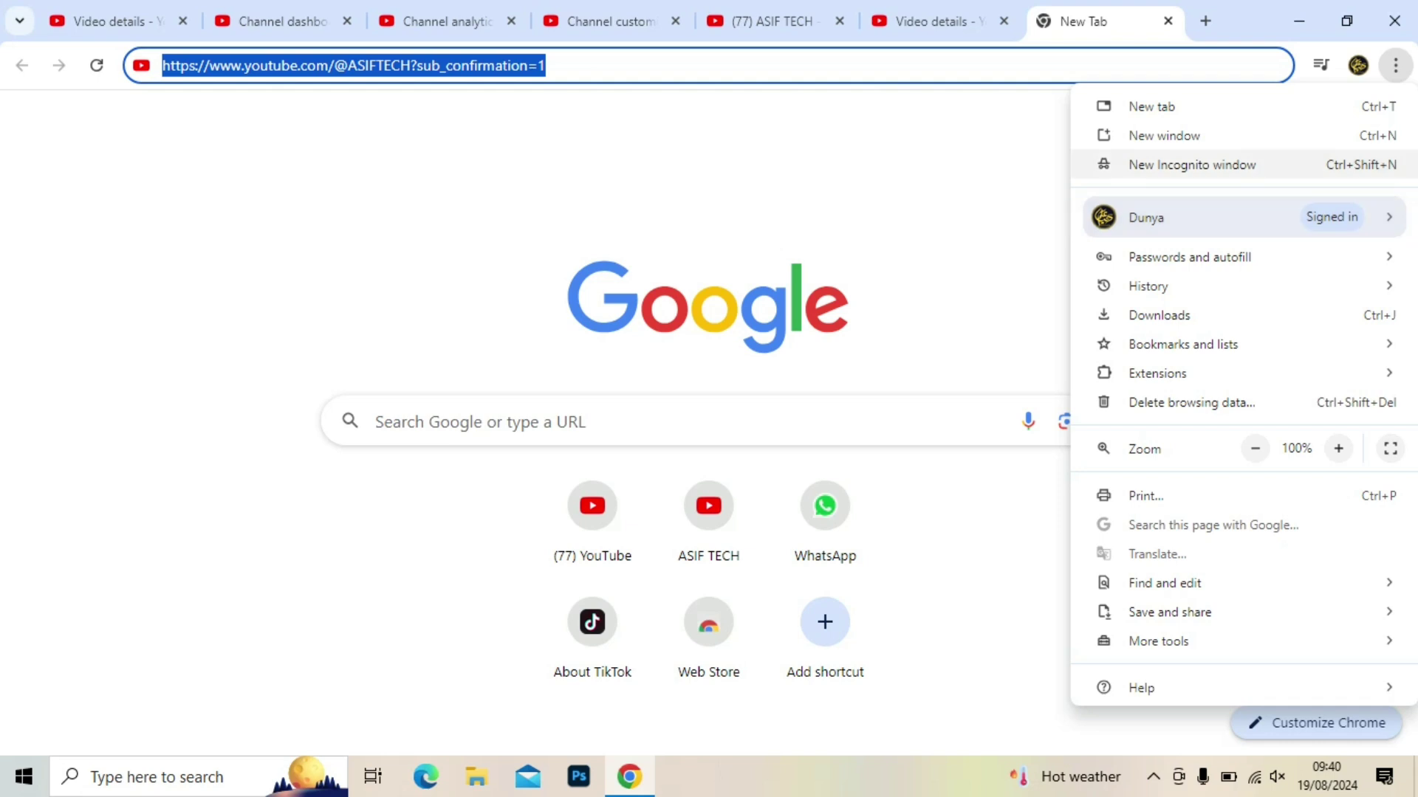
{"action": "left_click", "coordinate": [1191, 165]}
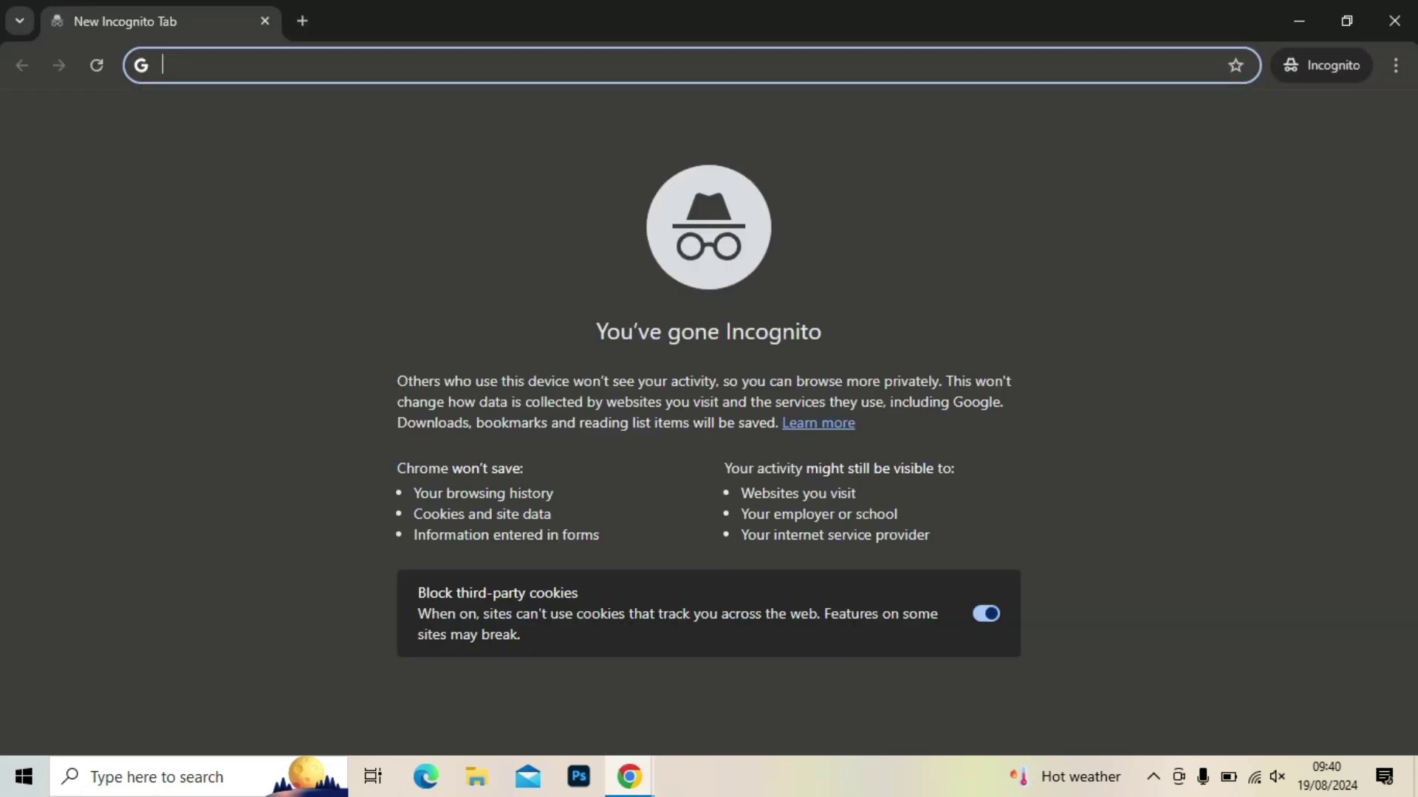
{"action": "key", "text": "ctrl+v"}
{"action": "key", "text": "Return"}
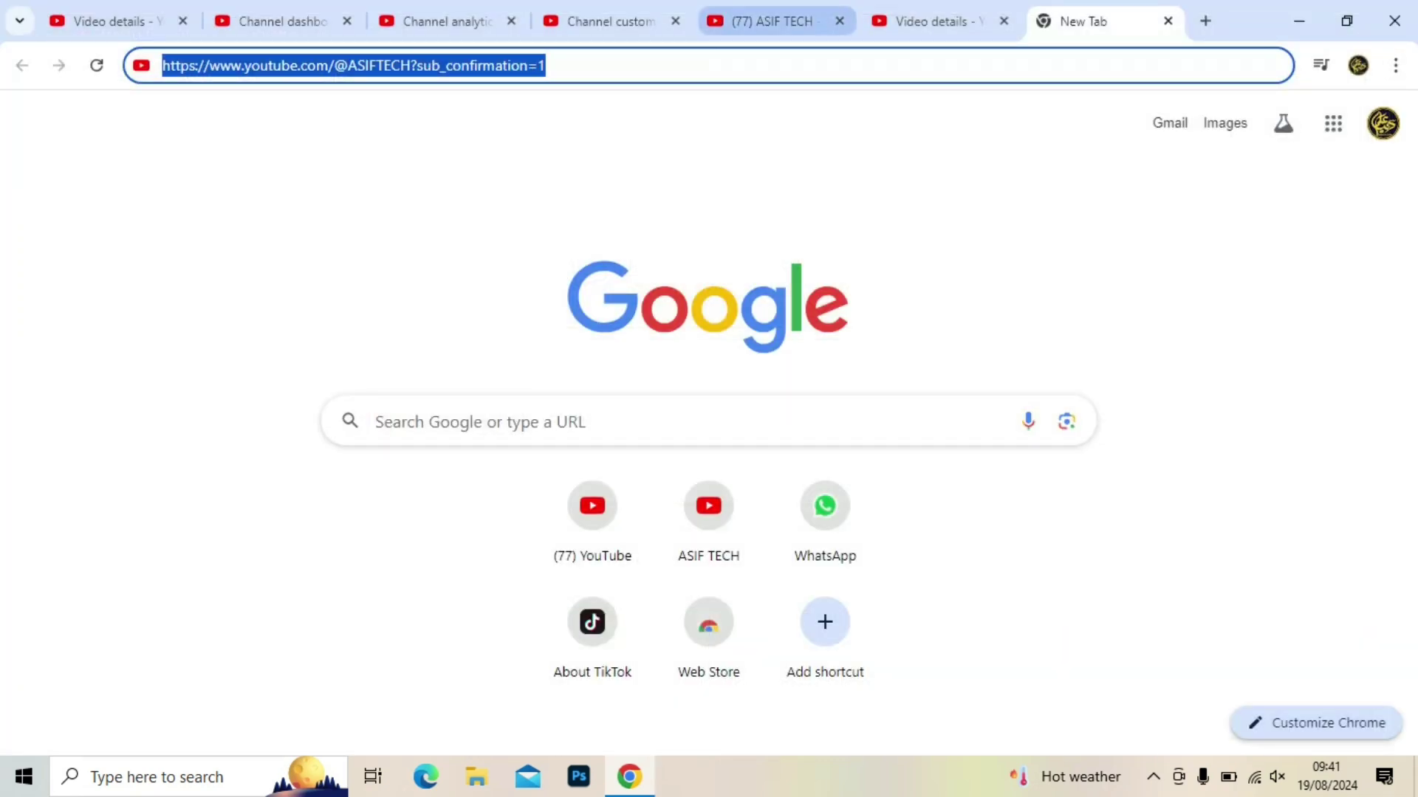
Examine the title, description and thumbnail in the YouTube Studio details of the Repetitive Content Policy 2024 video
{"action": "left_click", "coordinate": [934, 21]}
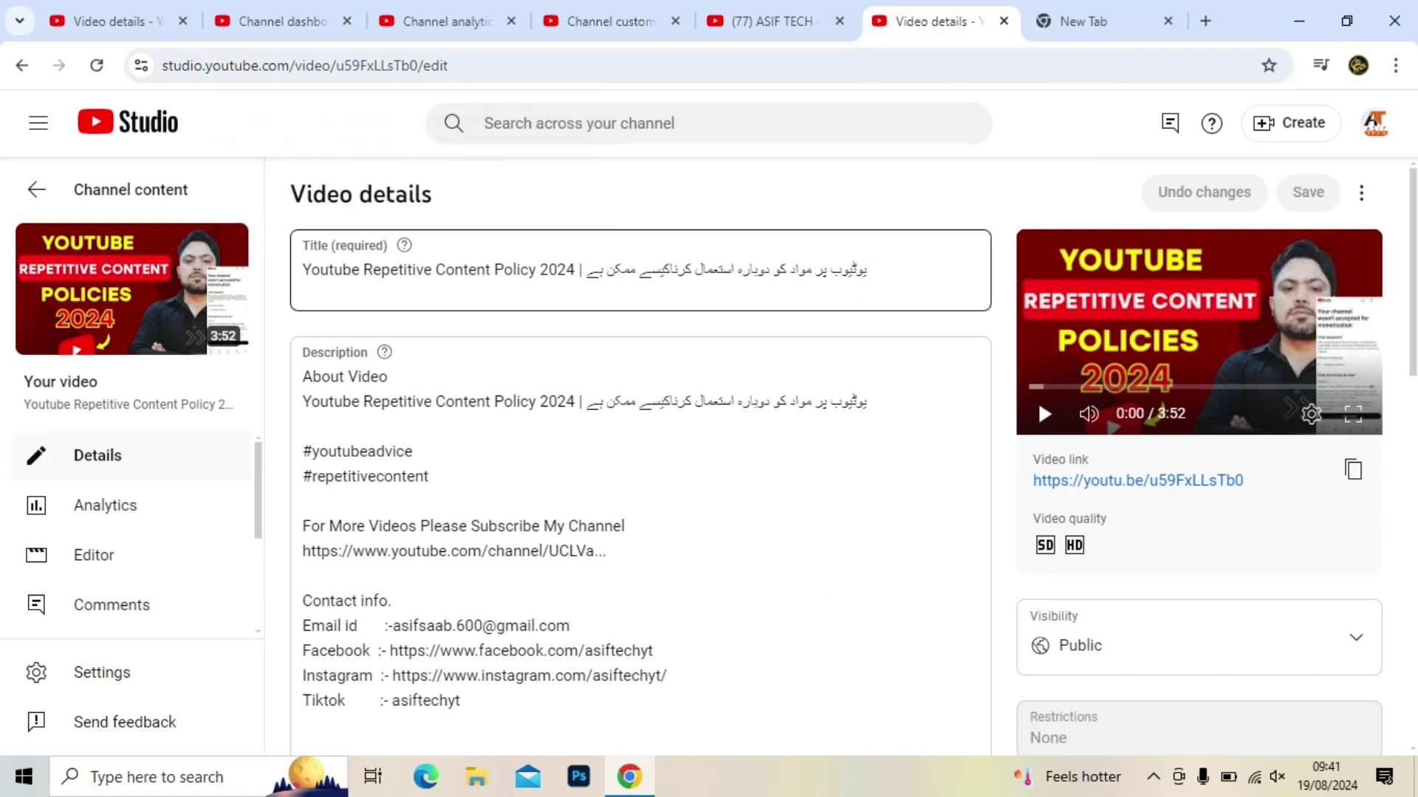
{"action": "triple_click", "coordinate": [558, 270]}
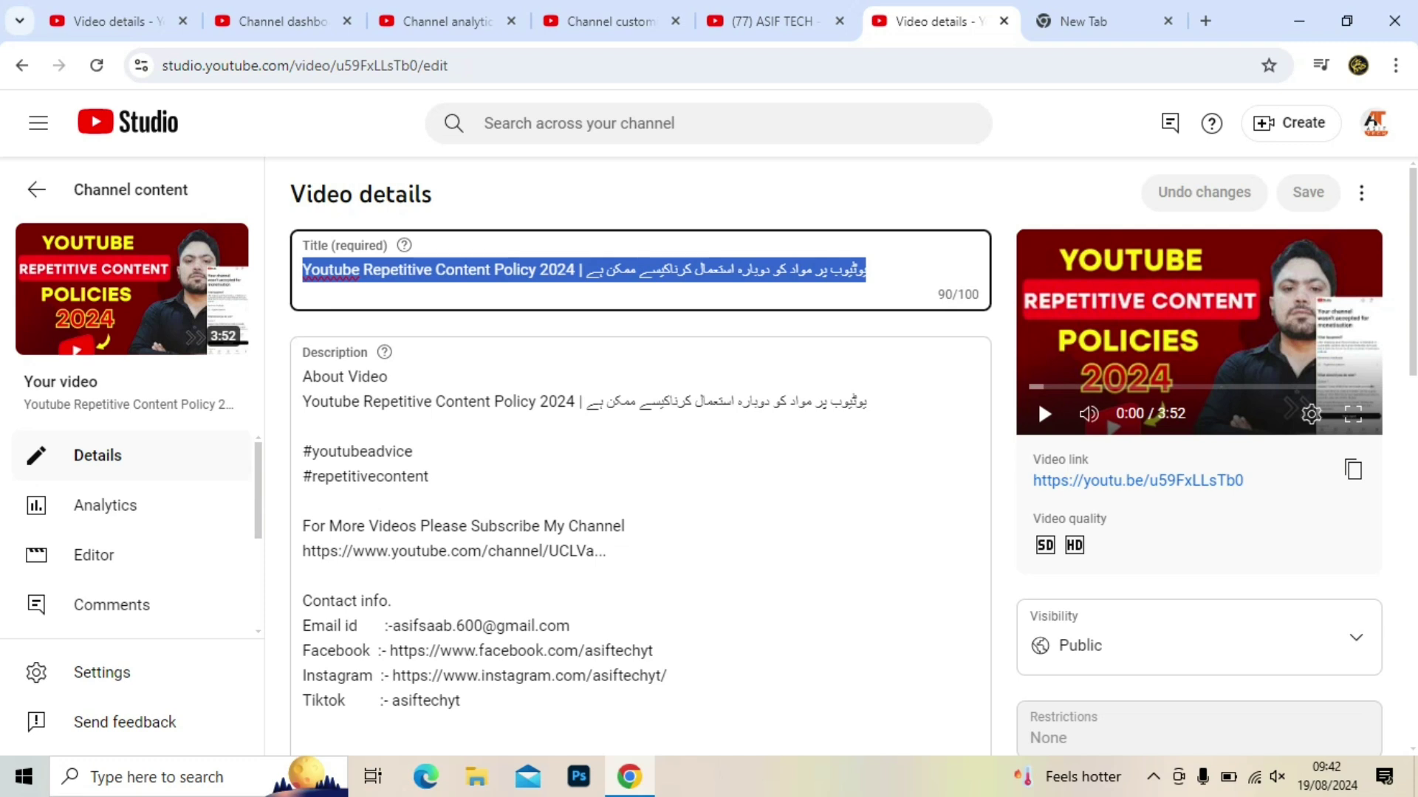
{"action": "left_click", "coordinate": [540, 270]}
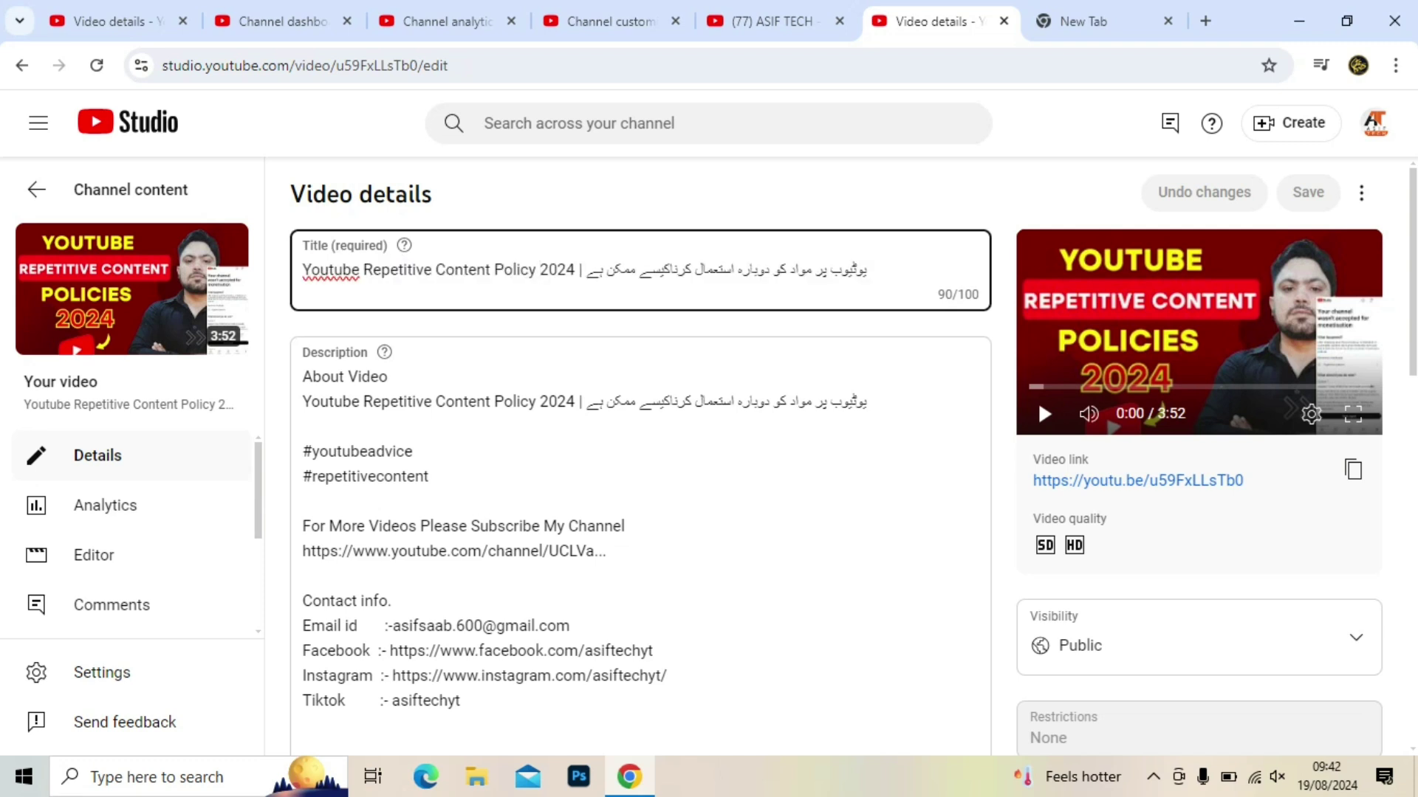
{"action": "scroll", "coordinate": [1038, 401], "scroll_direction": "down", "scroll_amount": 1}
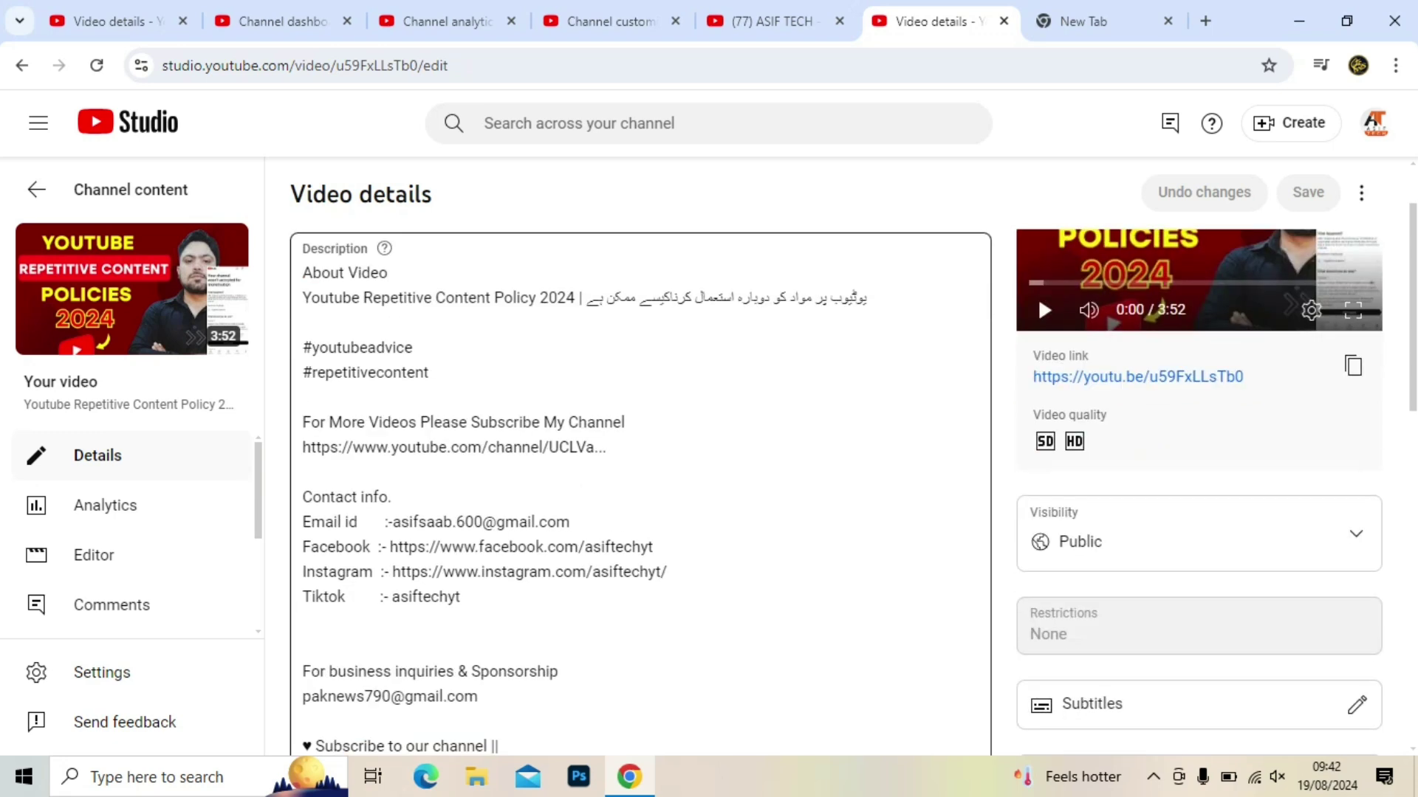
{"action": "scroll", "coordinate": [1038, 401], "scroll_direction": "down", "scroll_amount": 1}
{"action": "scroll", "coordinate": [1038, 401], "scroll_direction": "down", "scroll_amount": 2}
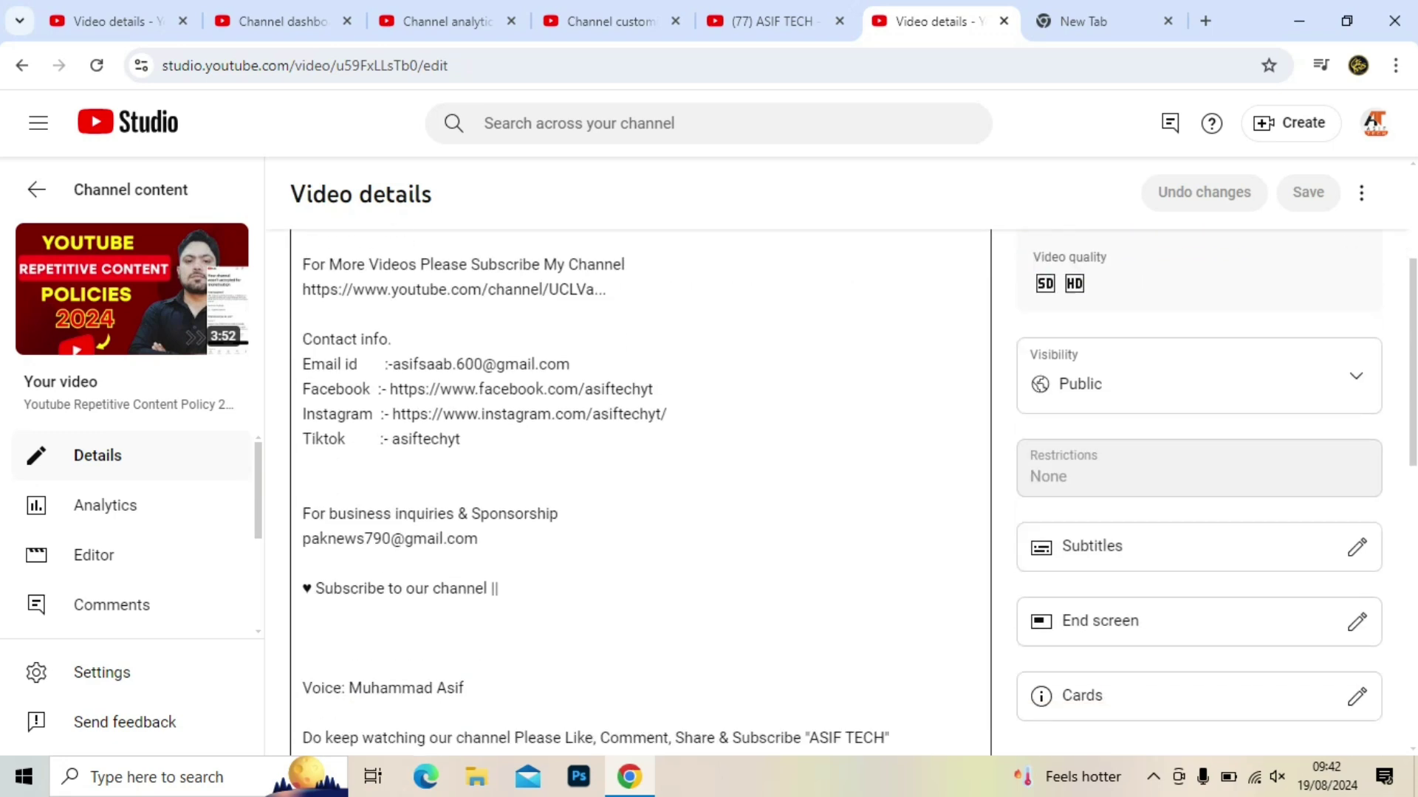
{"action": "scroll", "coordinate": [1038, 401], "scroll_direction": "up", "scroll_amount": 3}
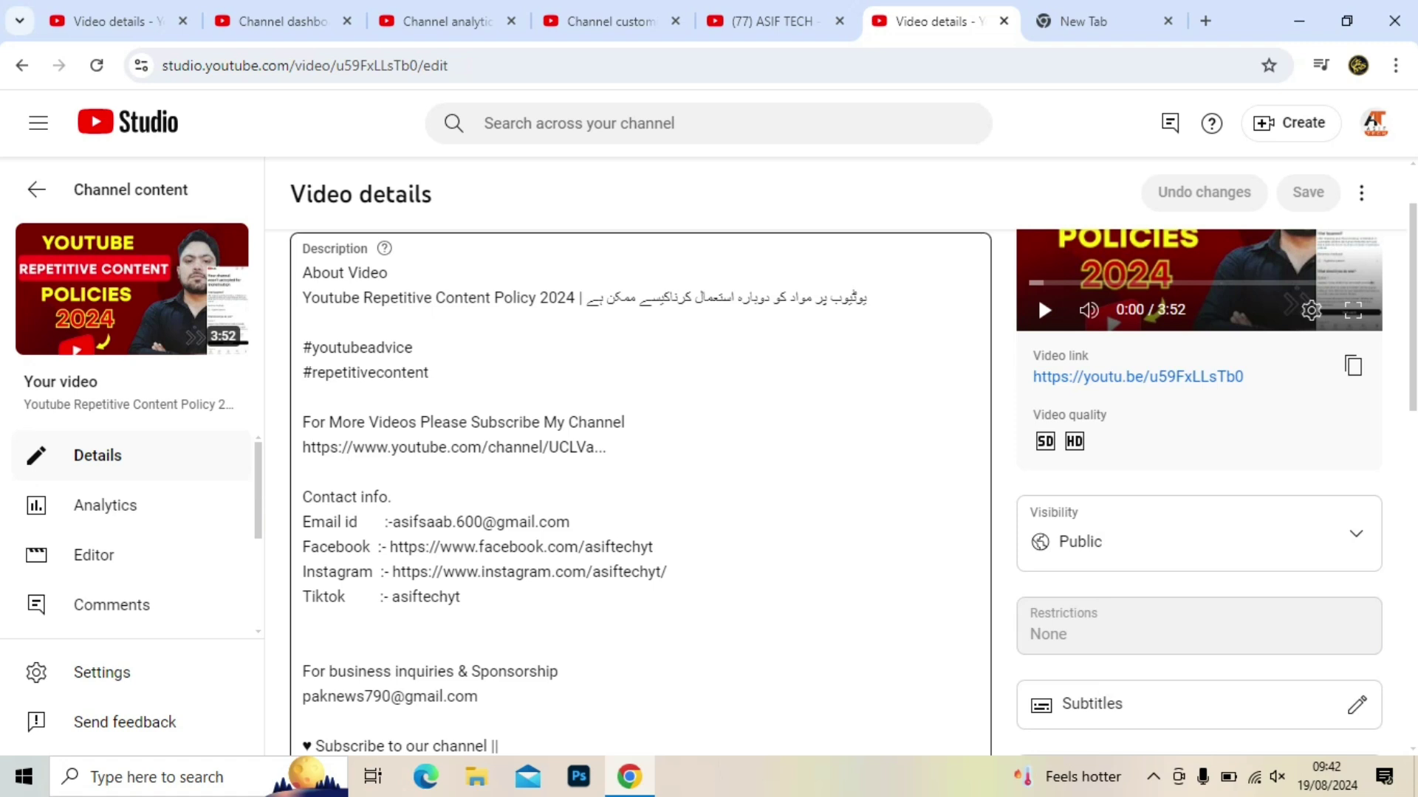
{"action": "scroll", "coordinate": [1038, 401], "scroll_direction": "down", "scroll_amount": 1}
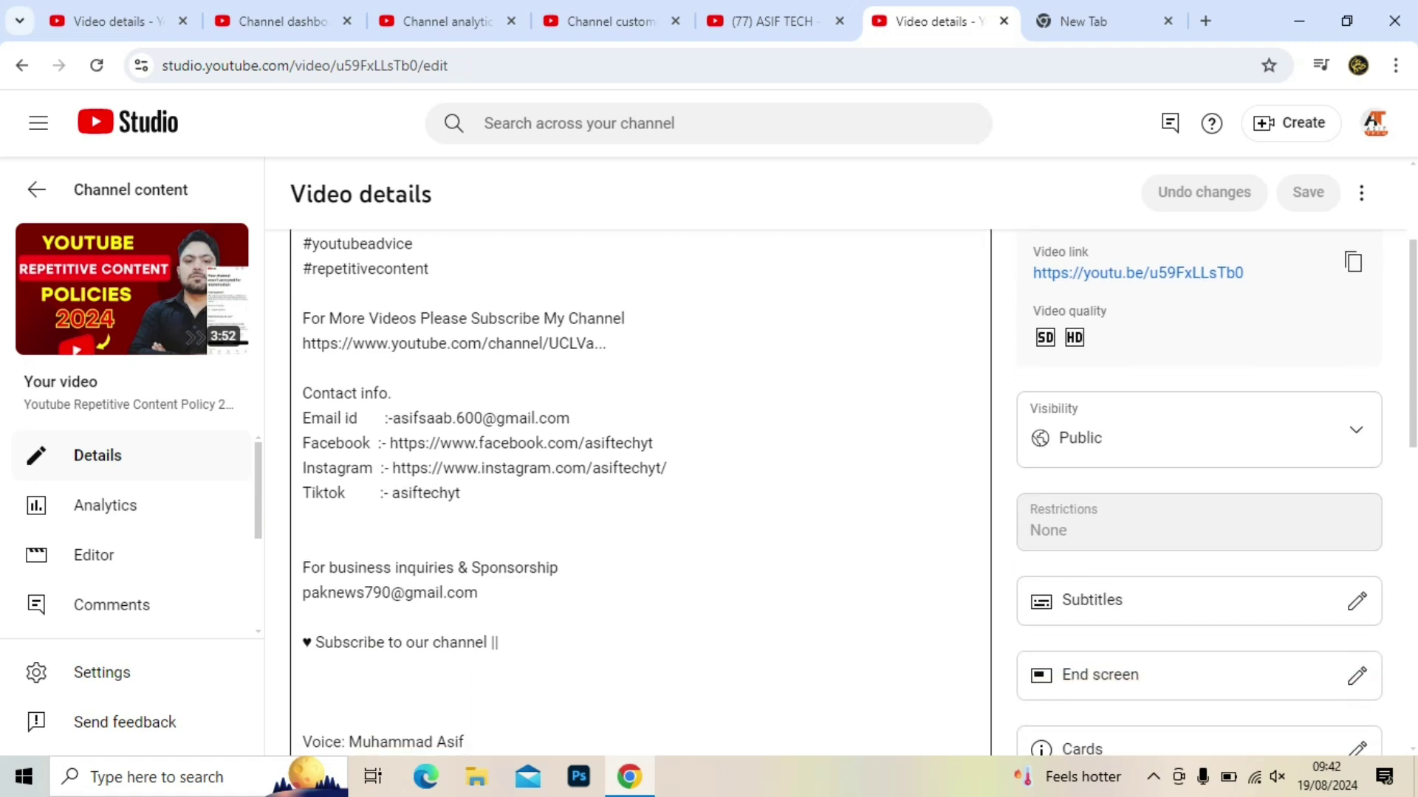
{"action": "scroll", "coordinate": [1038, 401], "scroll_direction": "down", "scroll_amount": 2}
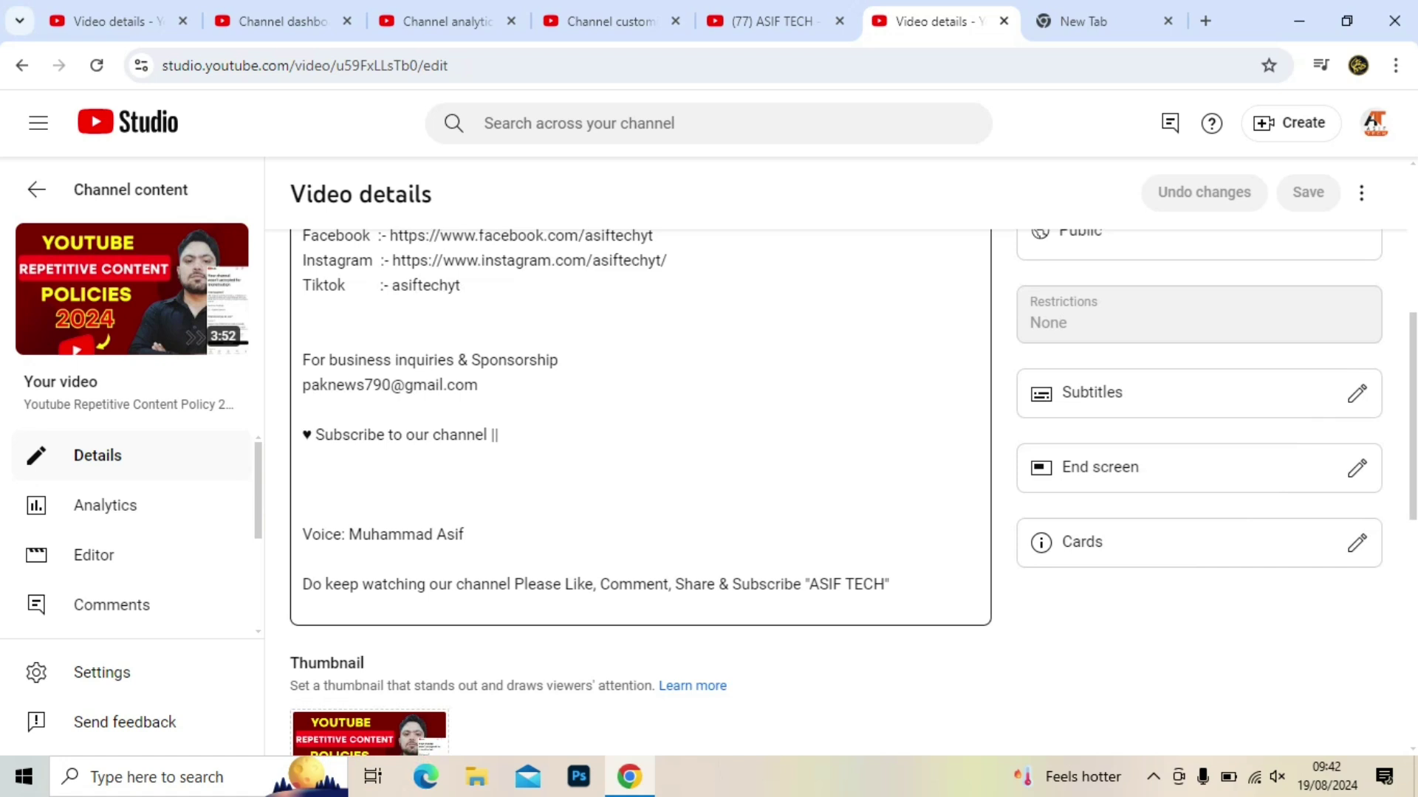
{"action": "scroll", "coordinate": [853, 493], "scroll_direction": "down", "scroll_amount": 3}
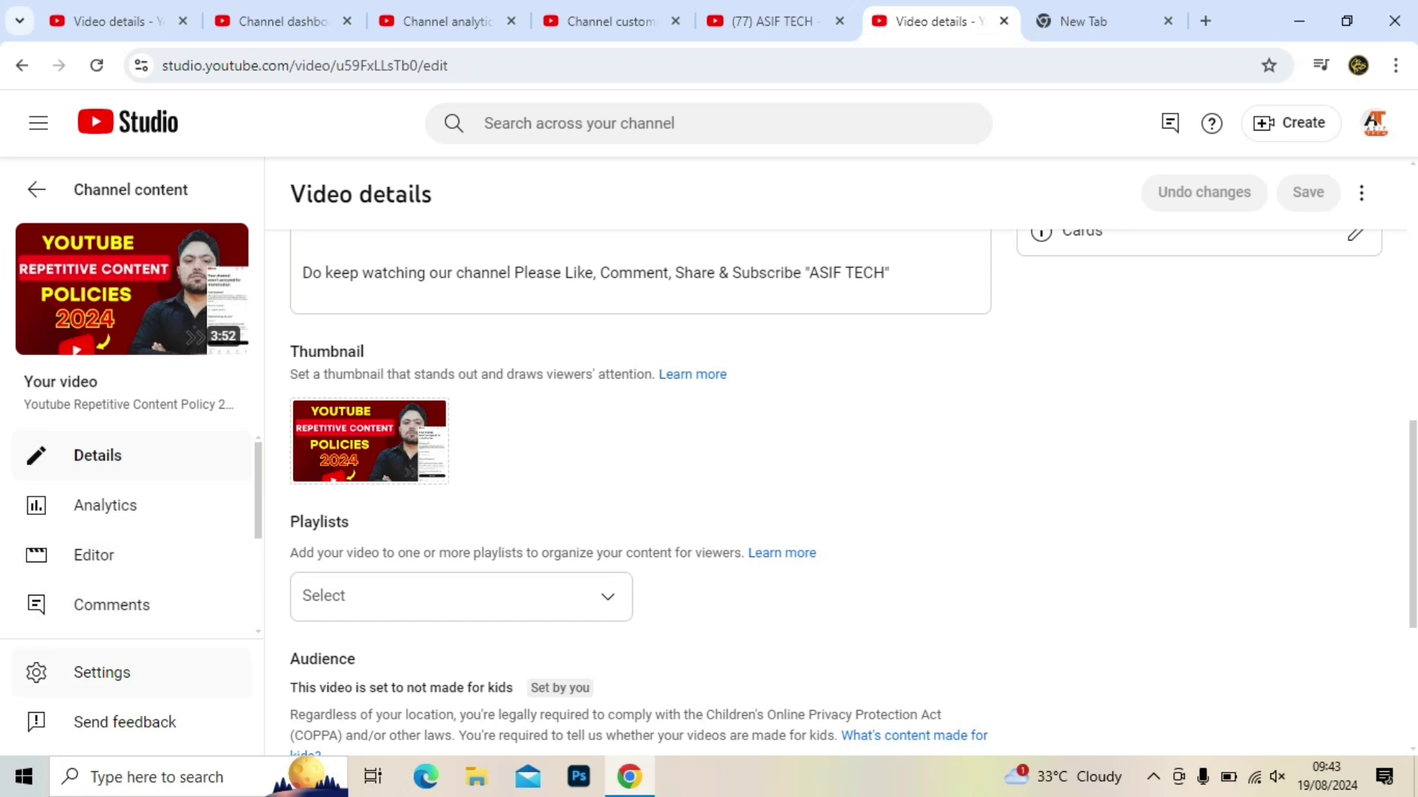
Examine the channel's feature eligibility in the settings, checking the Intermediate features' custom thumbnails entry and verification requirements
{"action": "left_click", "coordinate": [102, 673]}
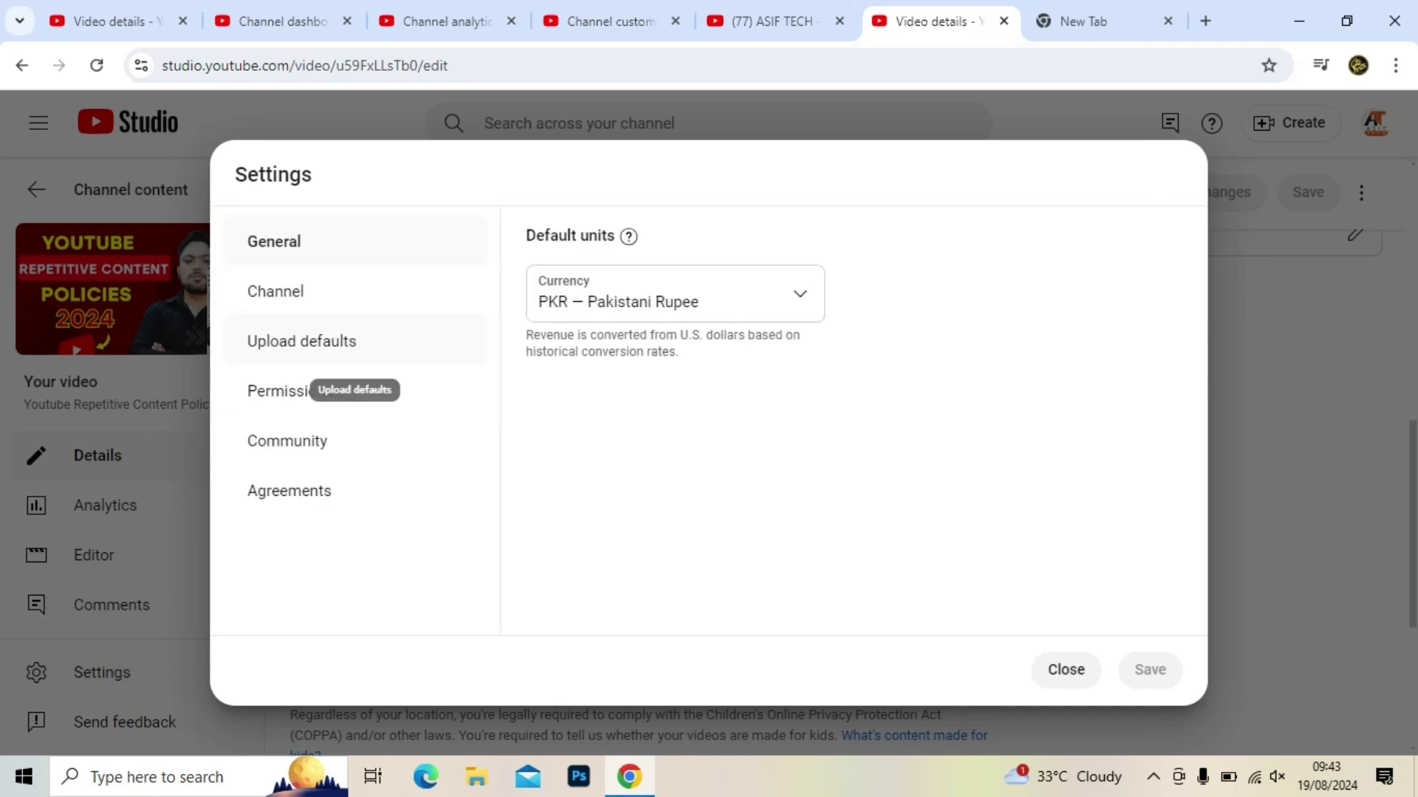
{"action": "left_click", "coordinate": [347, 310]}
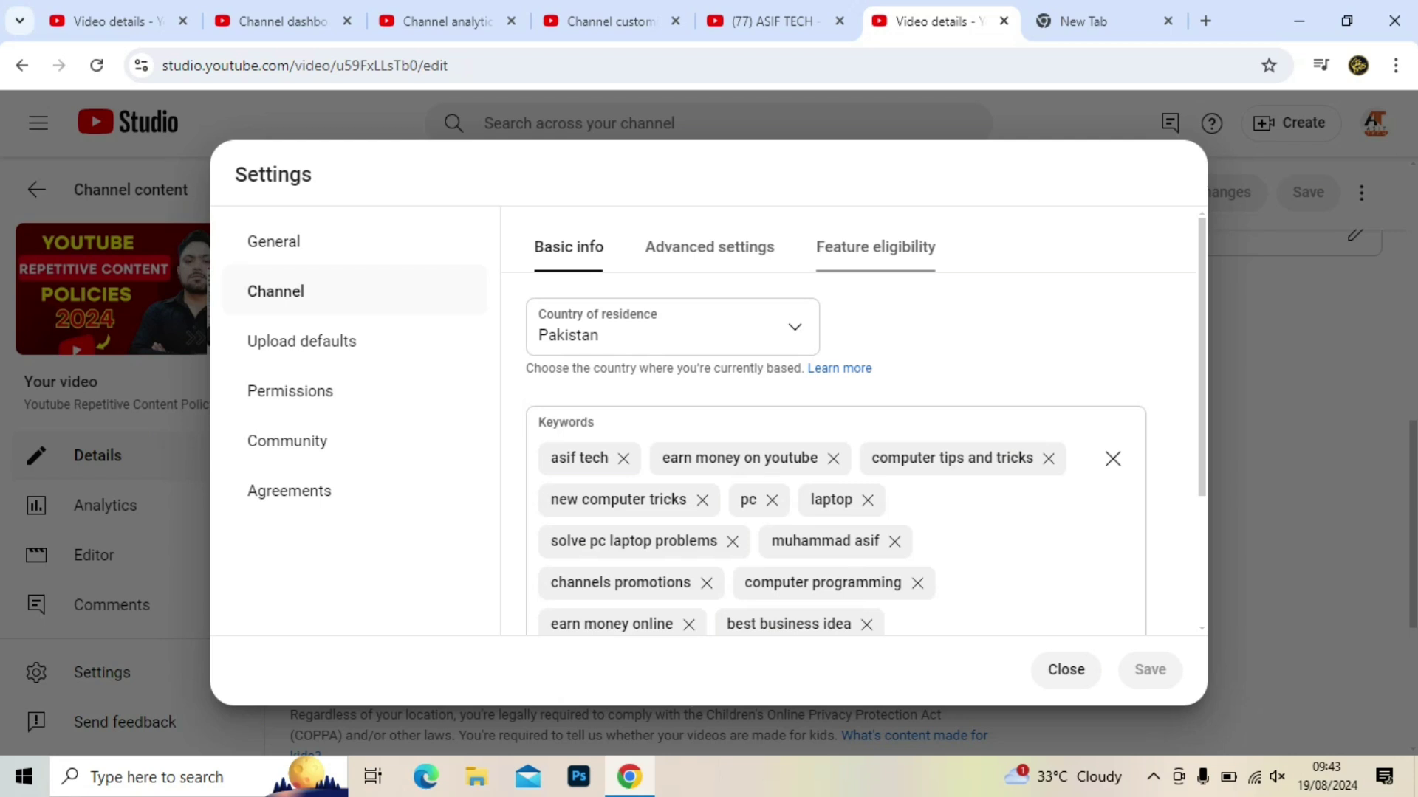
{"action": "left_click", "coordinate": [875, 247]}
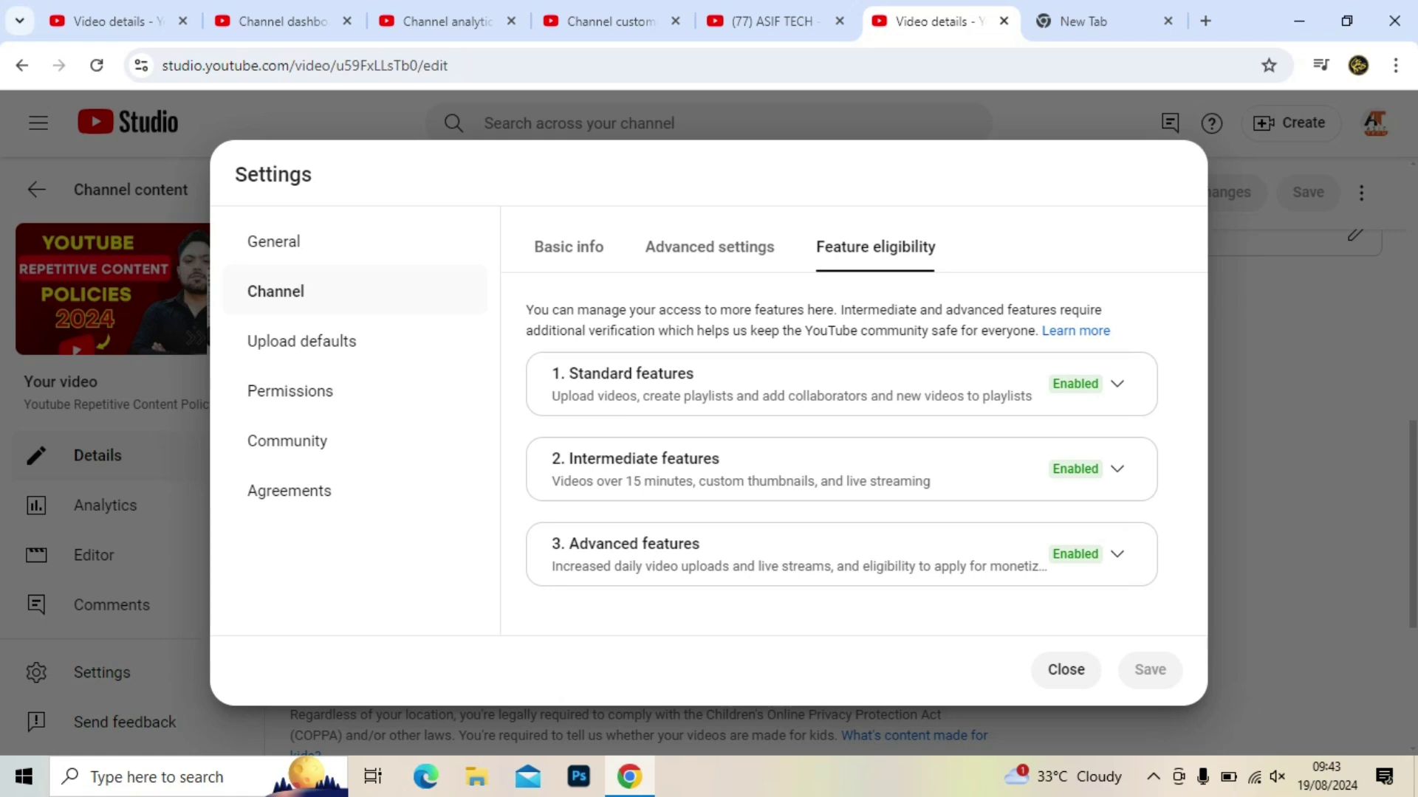
{"action": "left_click", "coordinate": [1117, 469]}
{"action": "scroll", "coordinate": [834, 458], "scroll_direction": "down", "scroll_amount": 1}
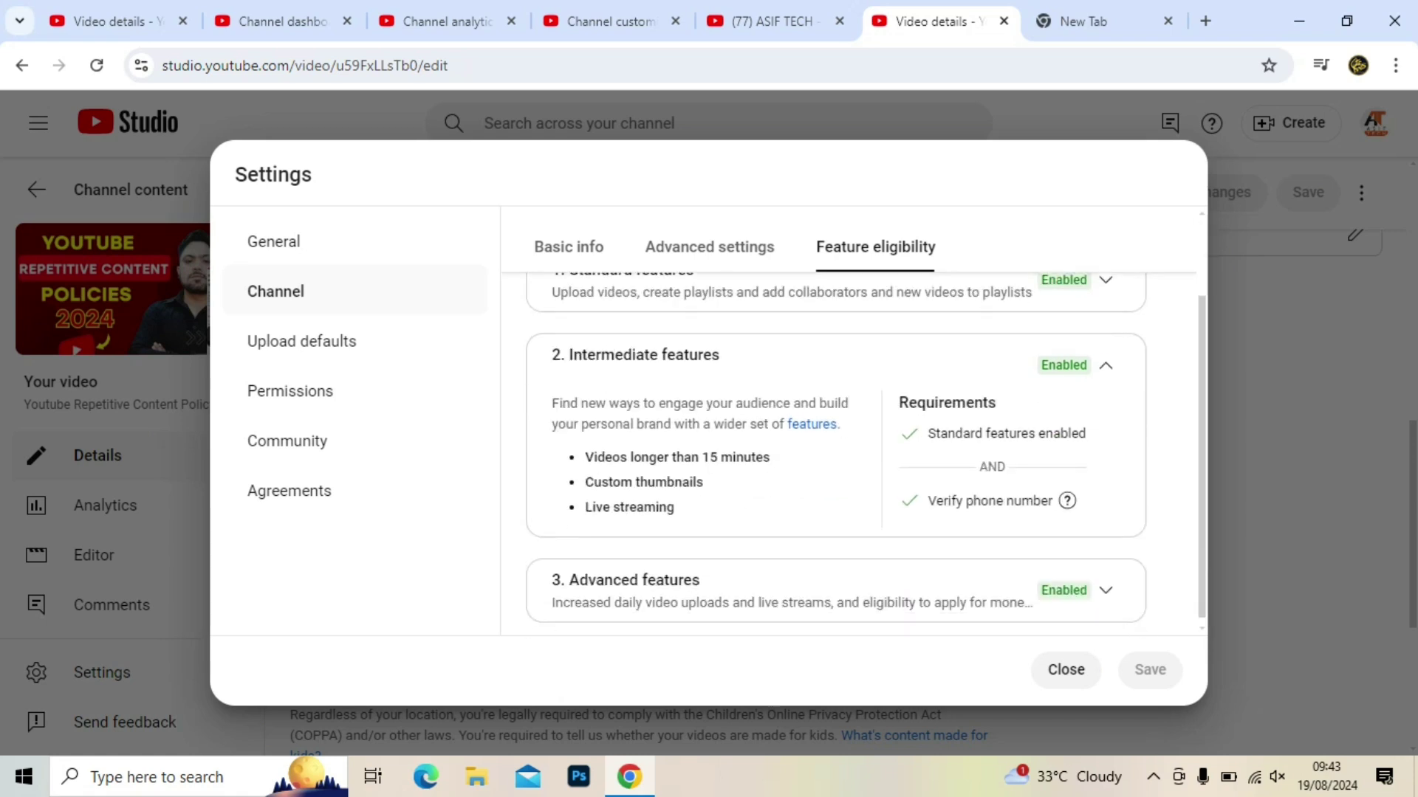
{"action": "left_click_drag", "start_coordinate": [705, 483], "coordinate": [585, 483]}
{"action": "mouse_move", "coordinate": [1067, 501]}
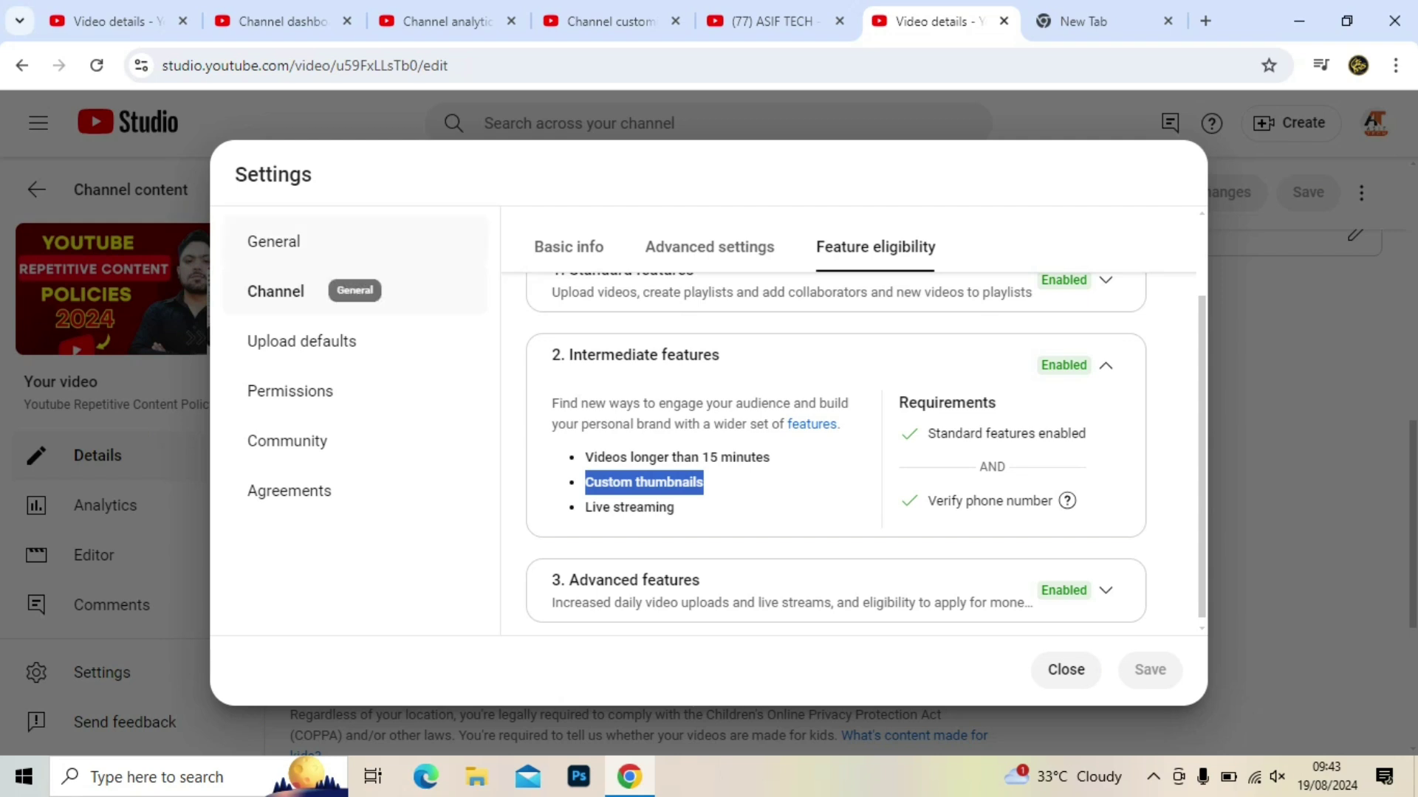
Review the default currency, the channel's country and keywords, and its advanced audience setting
{"action": "left_click", "coordinate": [273, 241]}
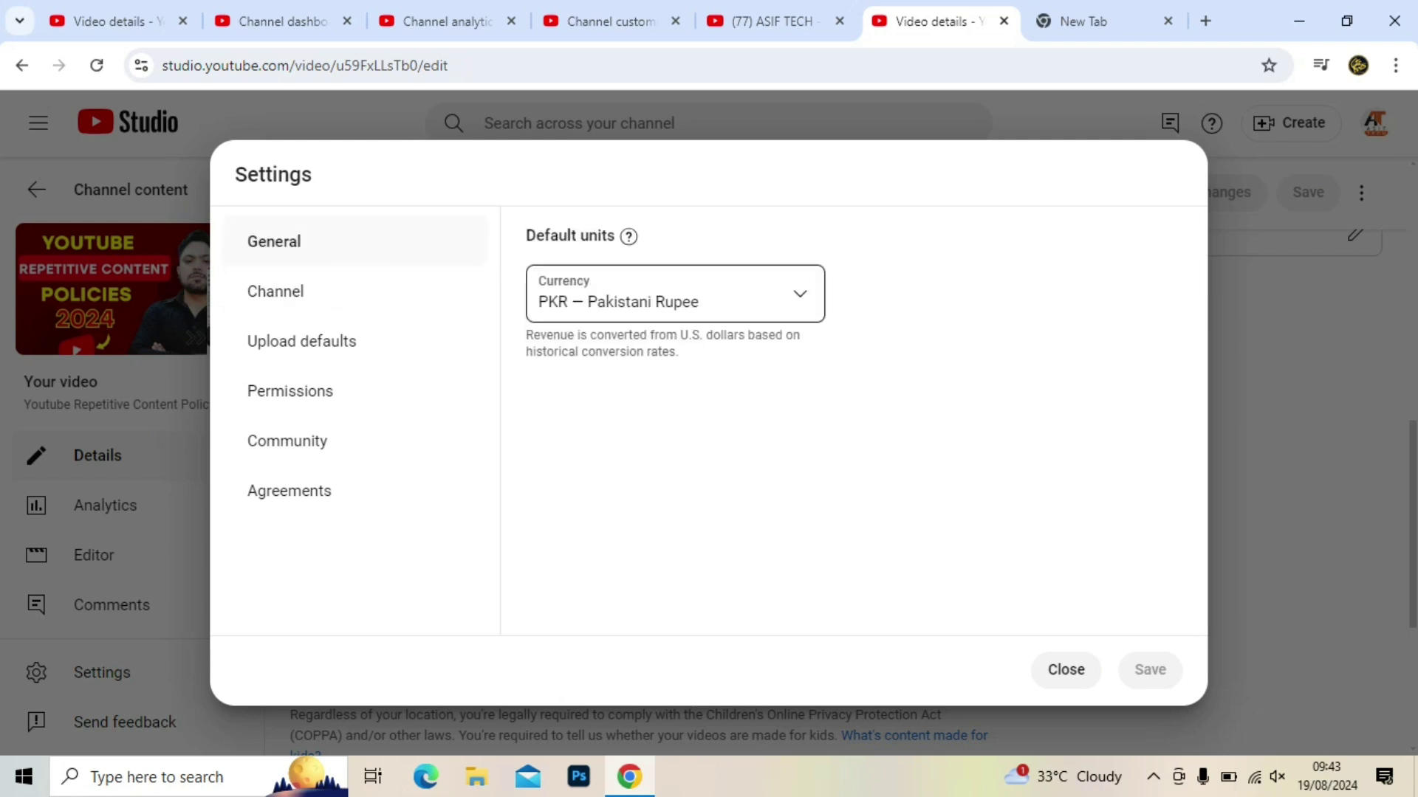
{"action": "left_click", "coordinate": [275, 291]}
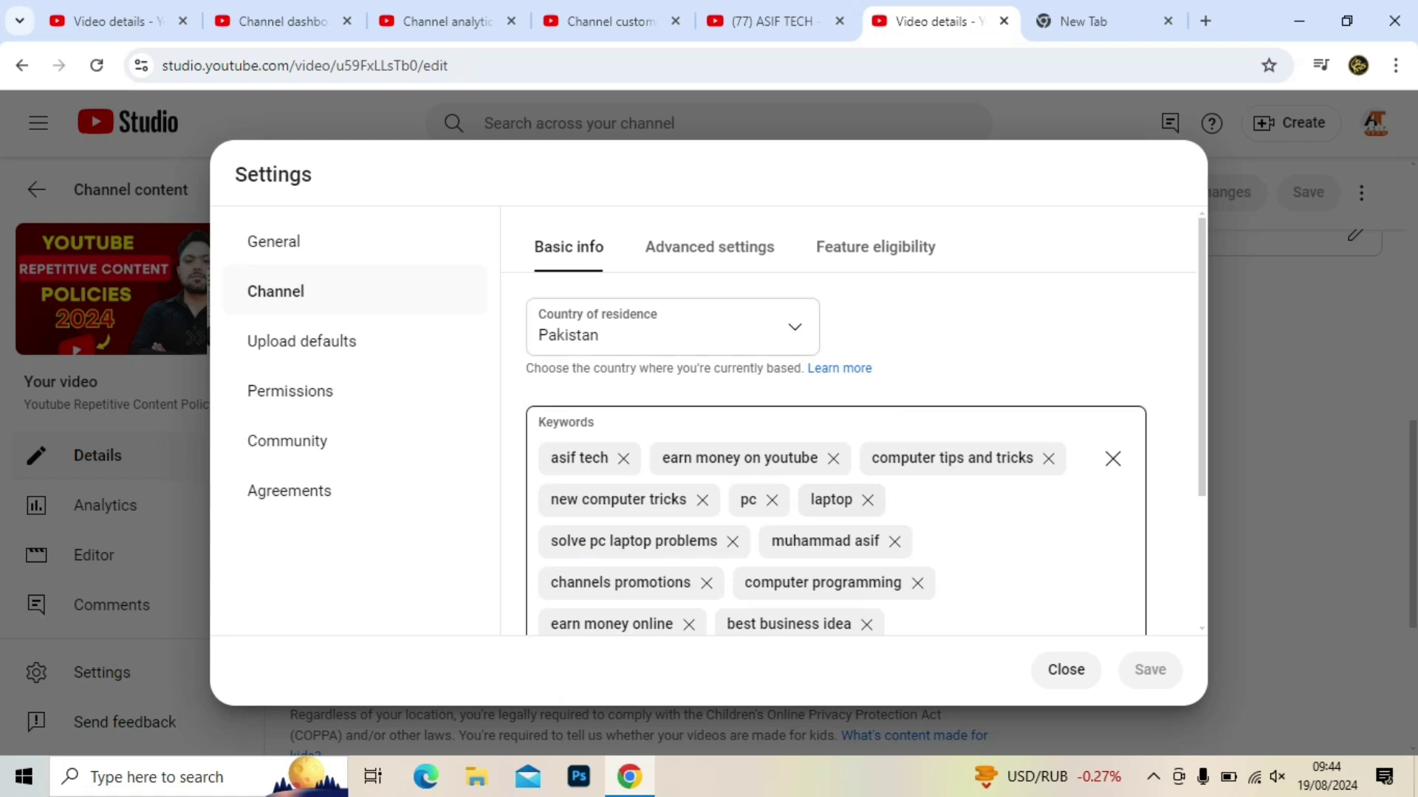
{"action": "scroll", "coordinate": [835, 443], "scroll_direction": "down", "scroll_amount": 3}
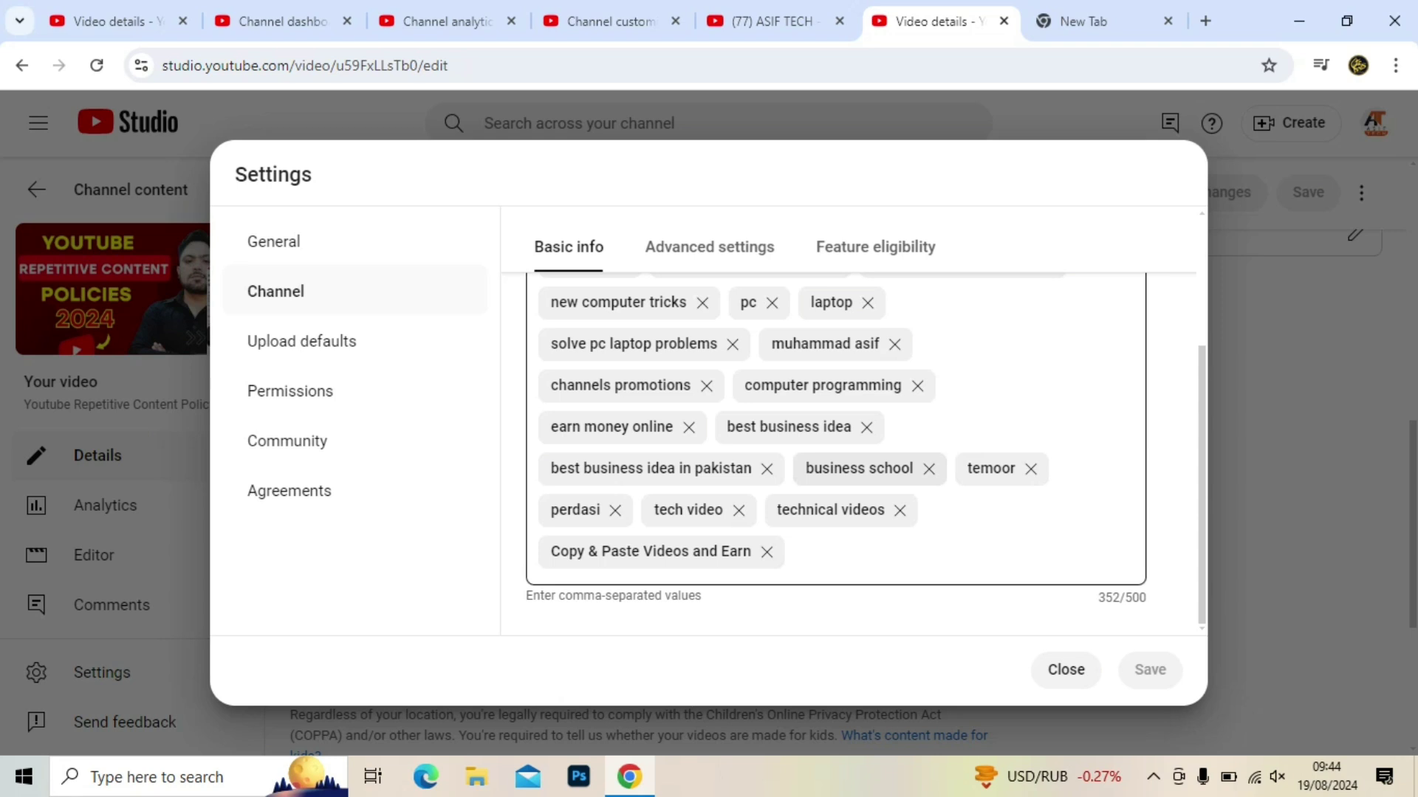
{"action": "scroll", "coordinate": [849, 454], "scroll_direction": "up", "scroll_amount": 3}
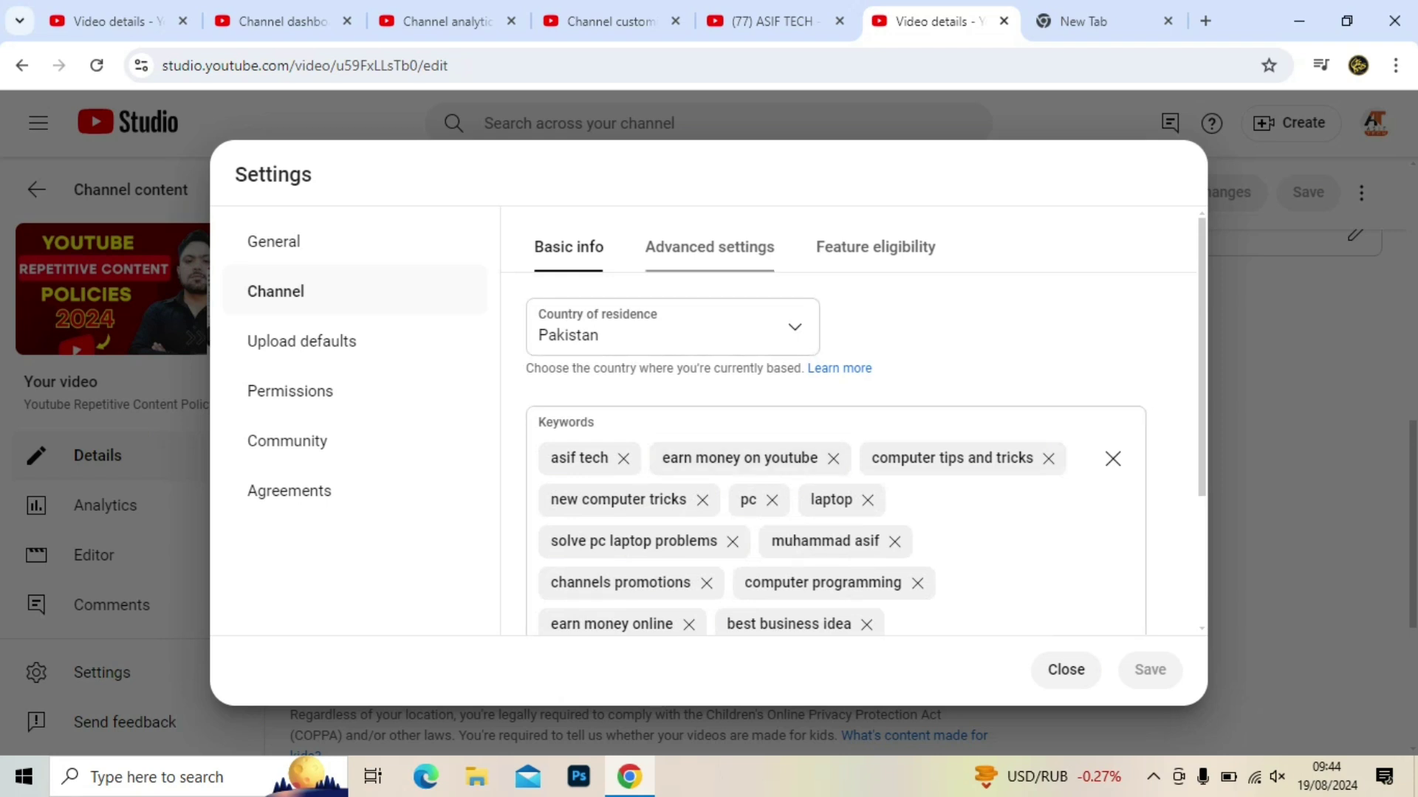
{"action": "left_click", "coordinate": [709, 247]}
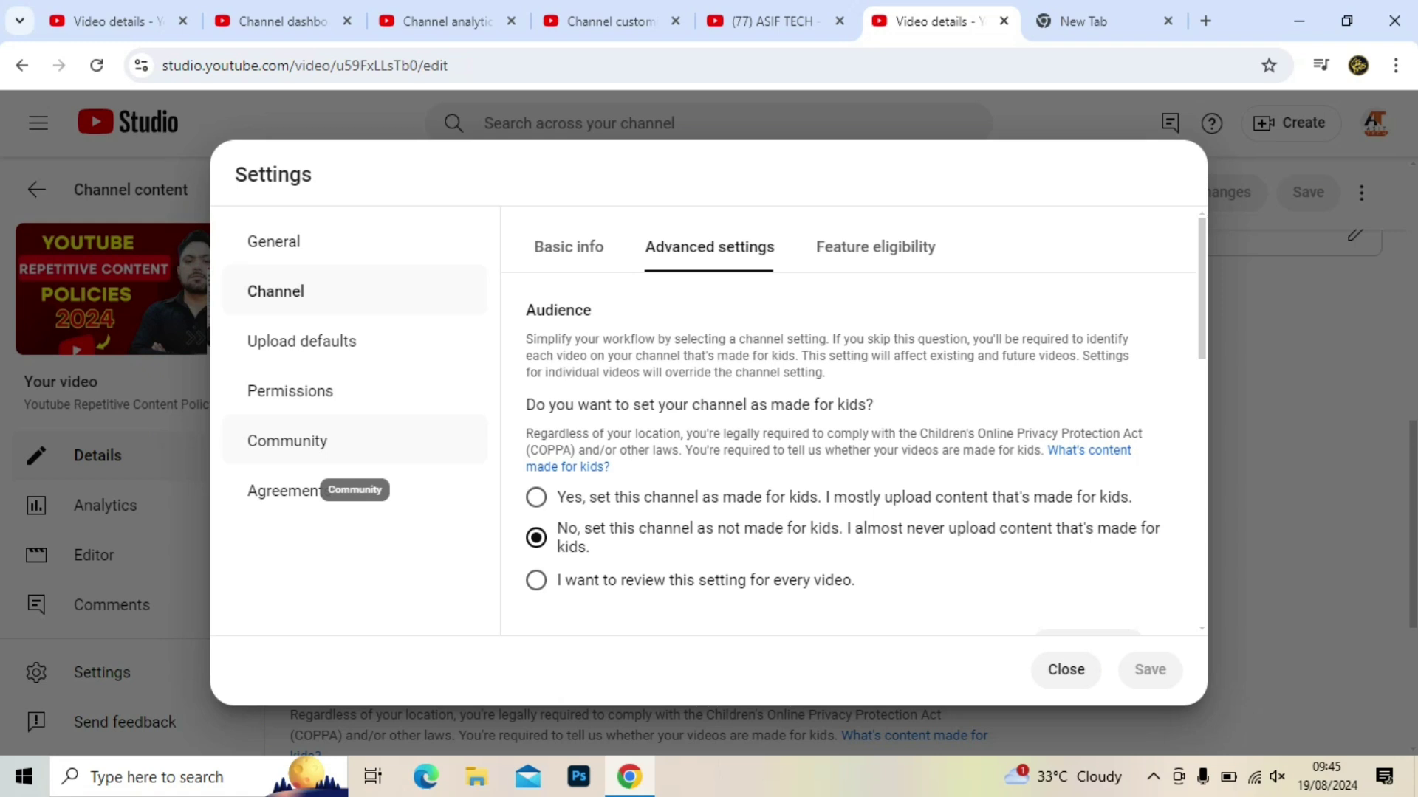
Add "lol" to the blocked words in the Community automated filters
{"action": "left_click", "coordinate": [295, 441]}
{"action": "scroll", "coordinate": [834, 443], "scroll_direction": "down", "scroll_amount": 10}
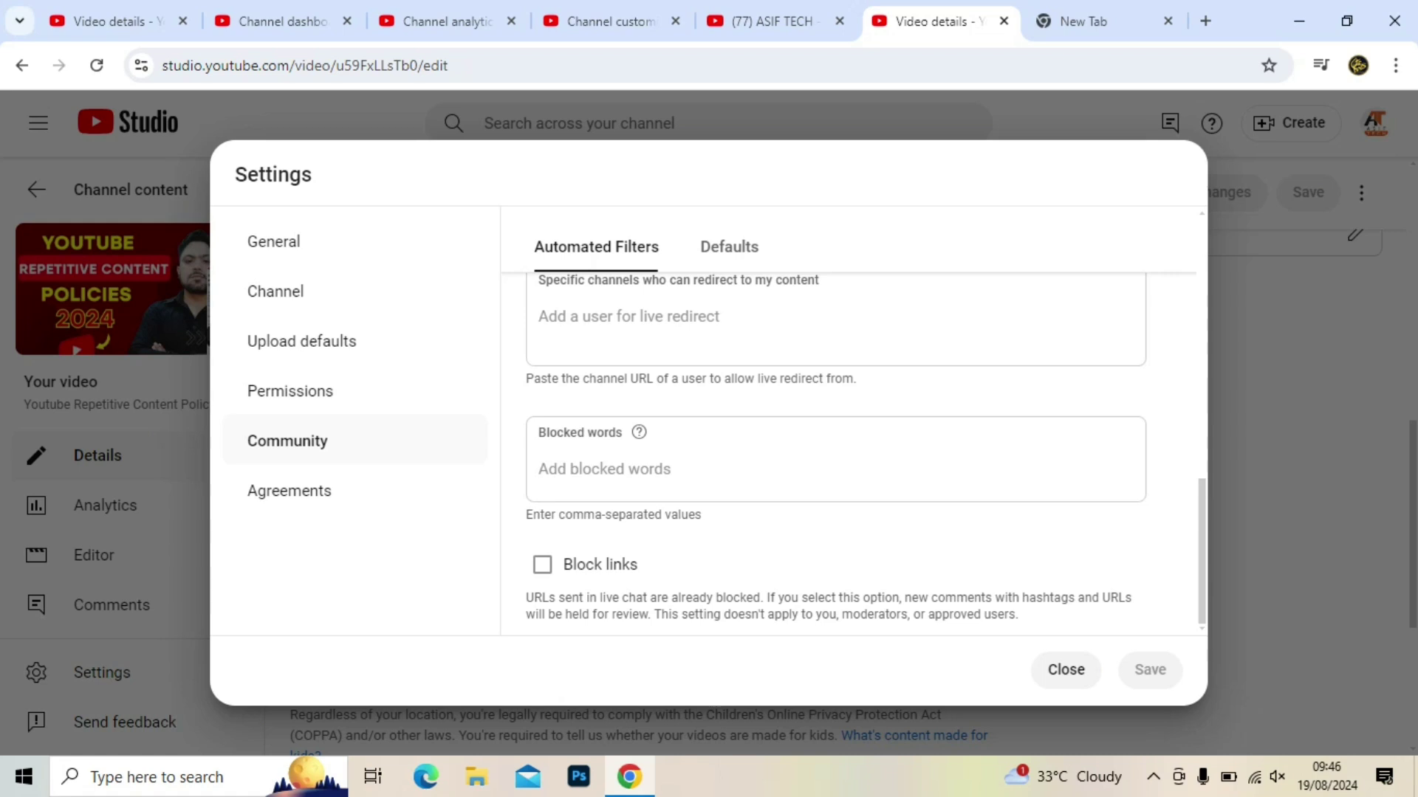
{"action": "left_click", "coordinate": [604, 469]}
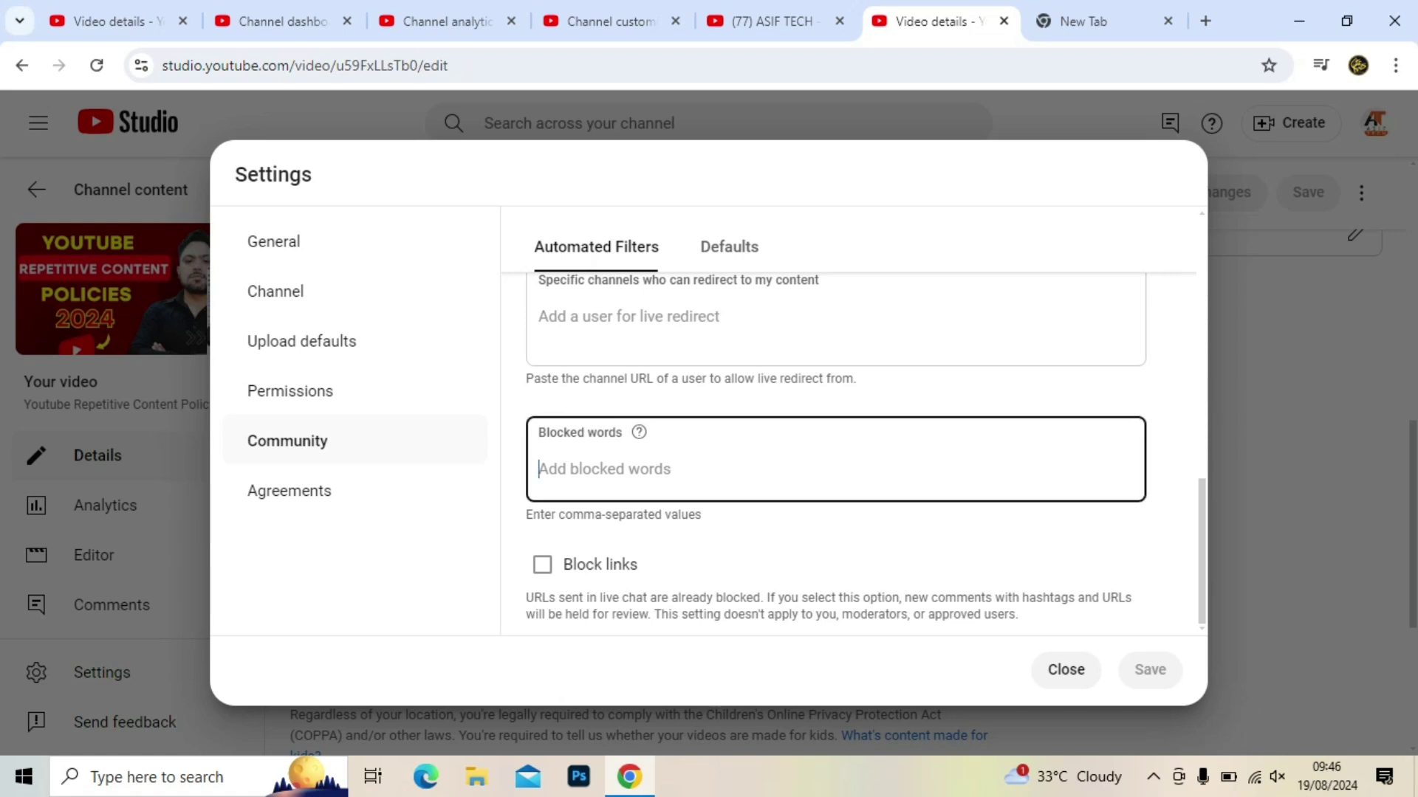
{"action": "type", "text": "lol"}
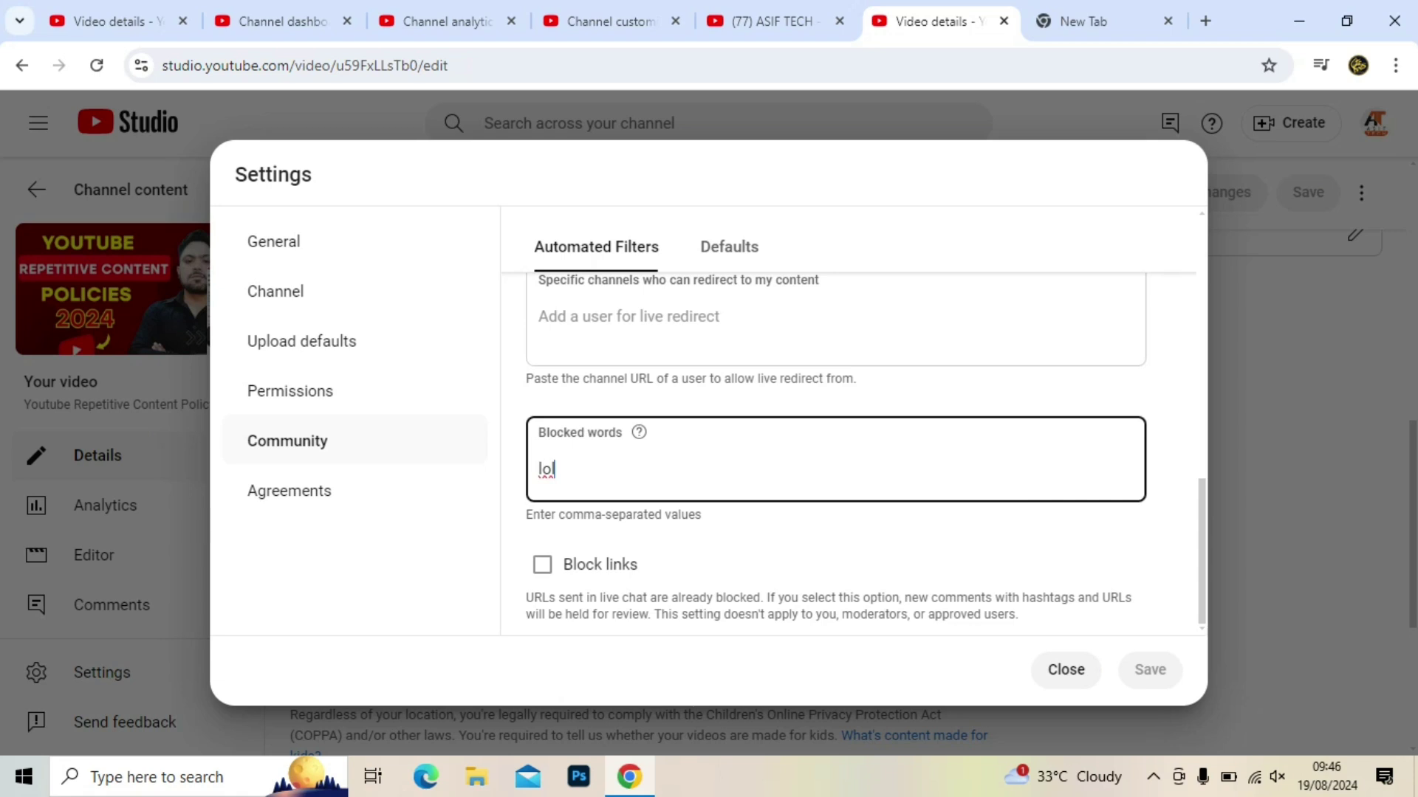
{"action": "key", "text": "Return"}
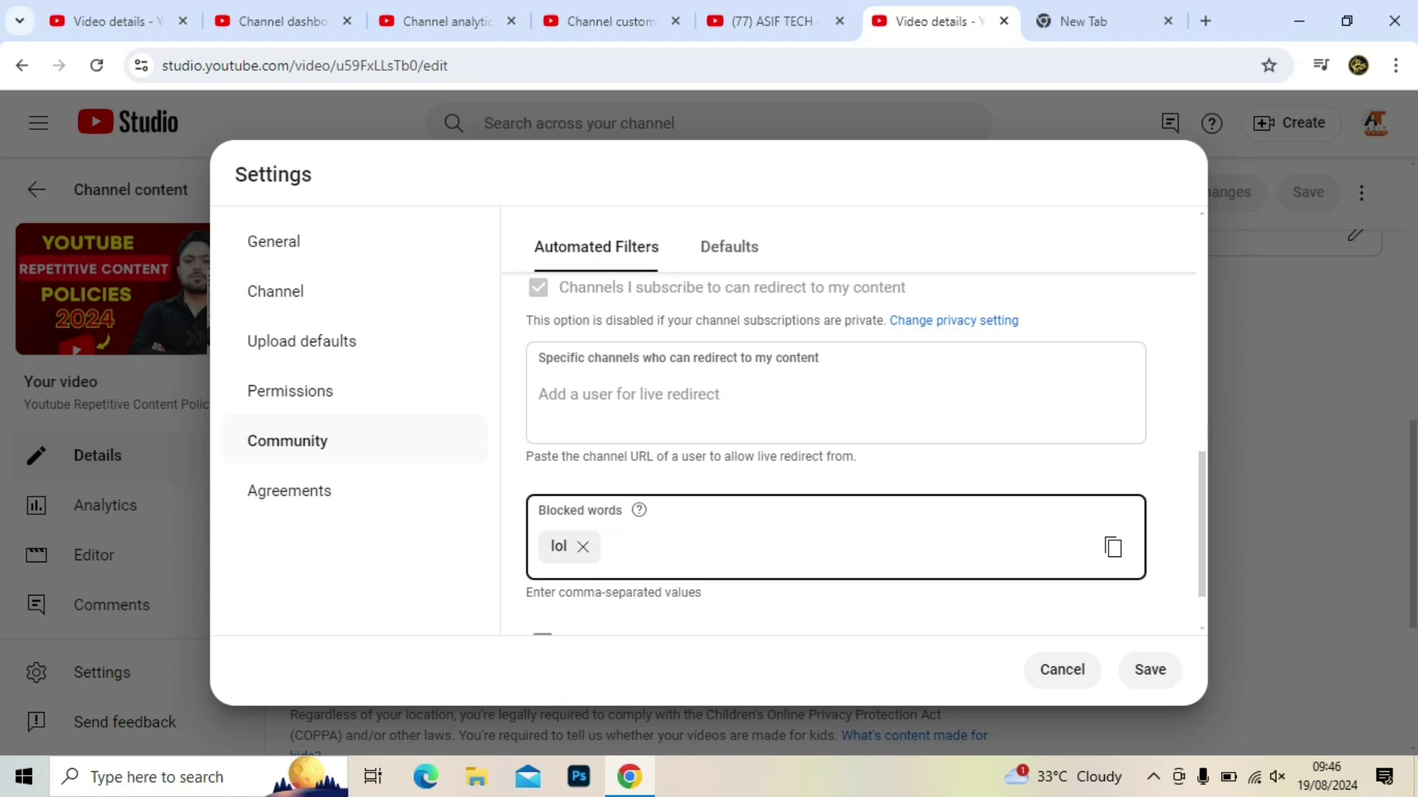
Remove "lol" from the blocked words and close the channel settings
{"action": "left_click", "coordinate": [582, 548]}
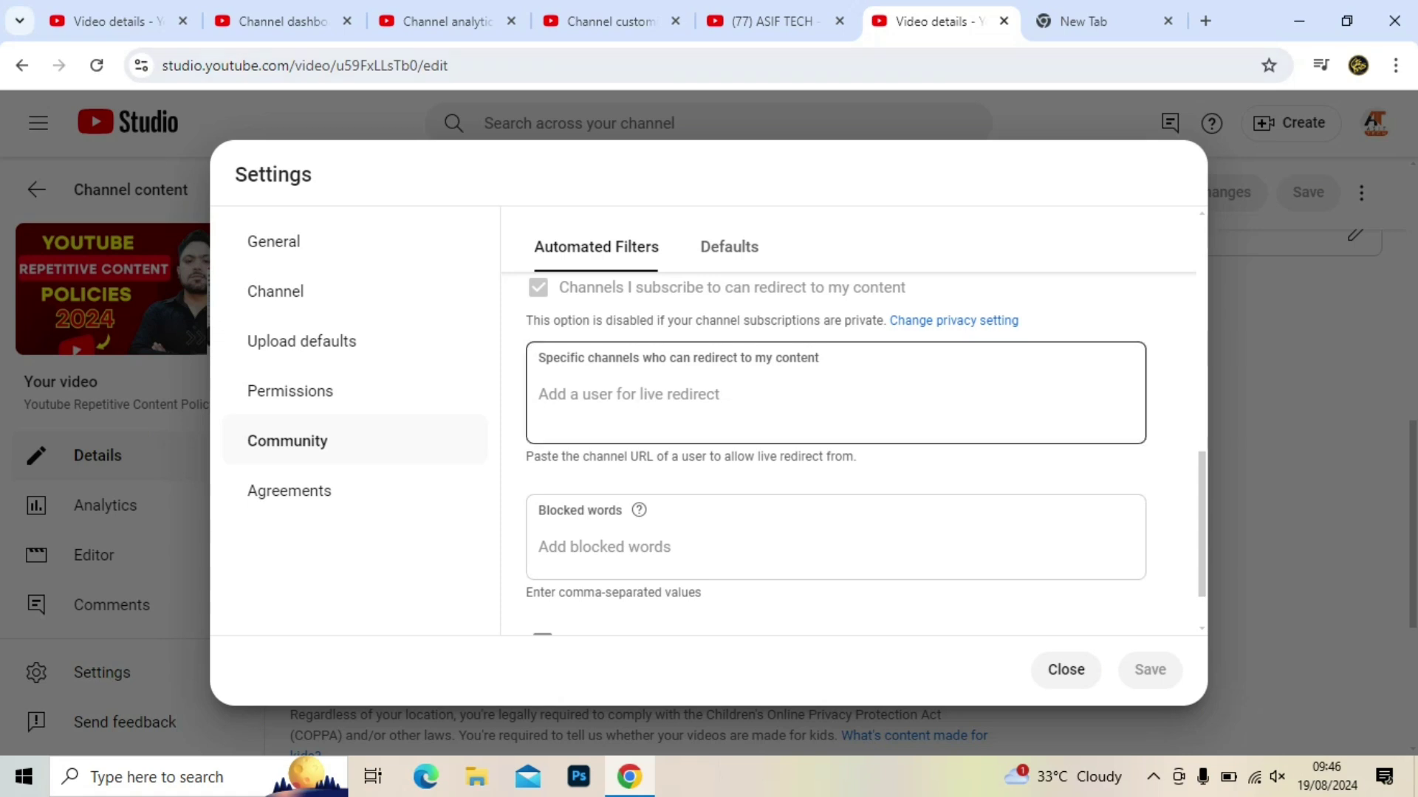
{"action": "left_click", "coordinate": [1066, 669]}
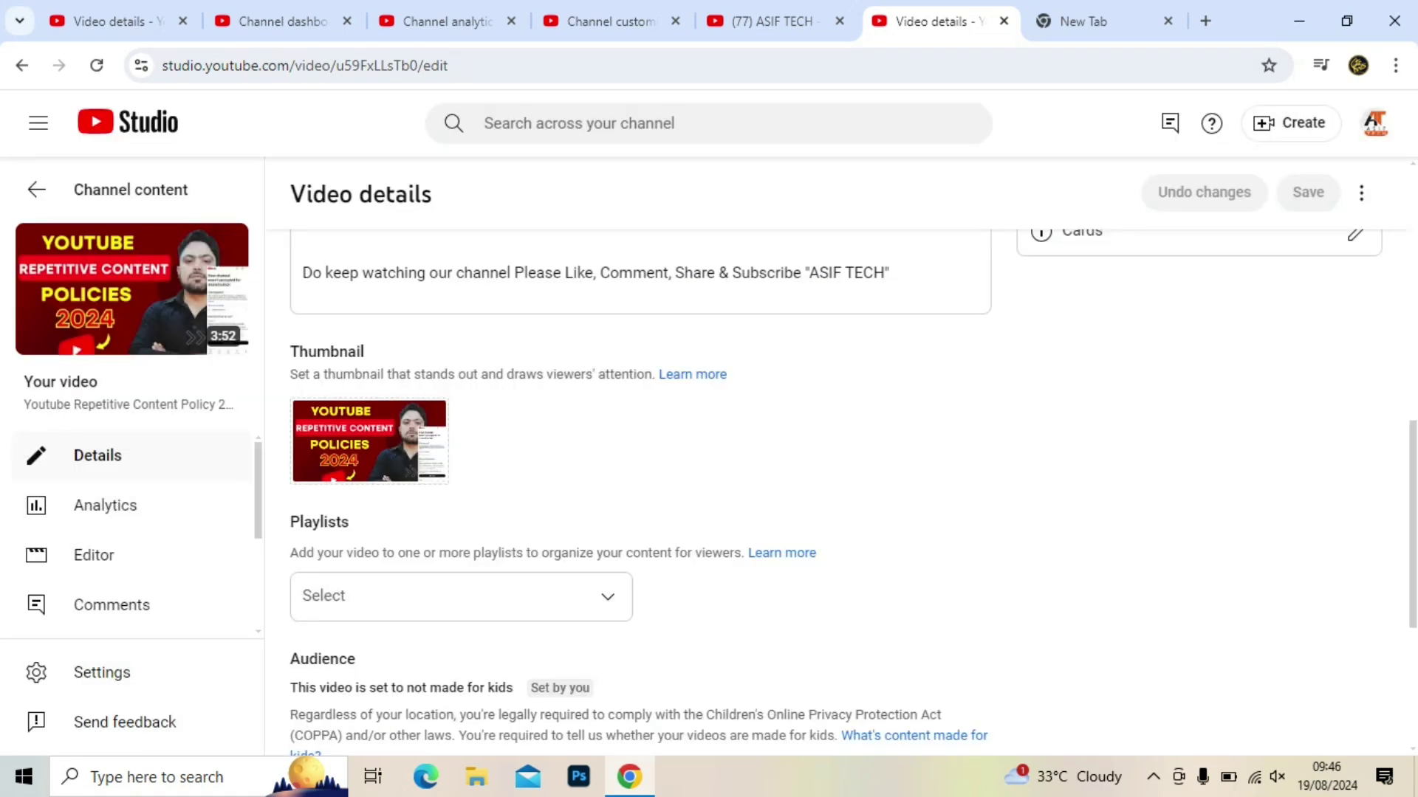
Examine the playlists available for the video and its made-for-kids audience setting
{"action": "scroll", "coordinate": [853, 492], "scroll_direction": "down", "scroll_amount": 2}
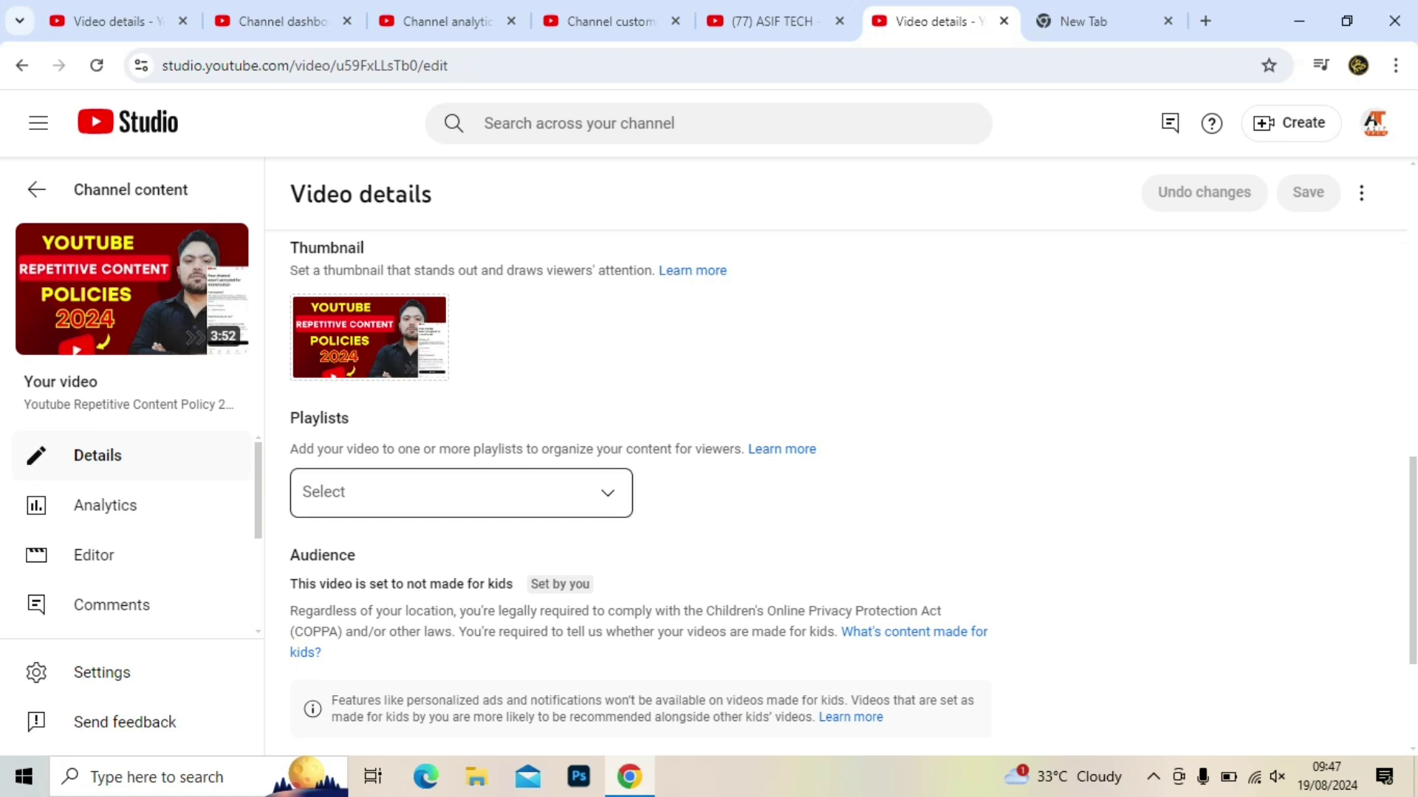
{"action": "left_click", "coordinate": [461, 493]}
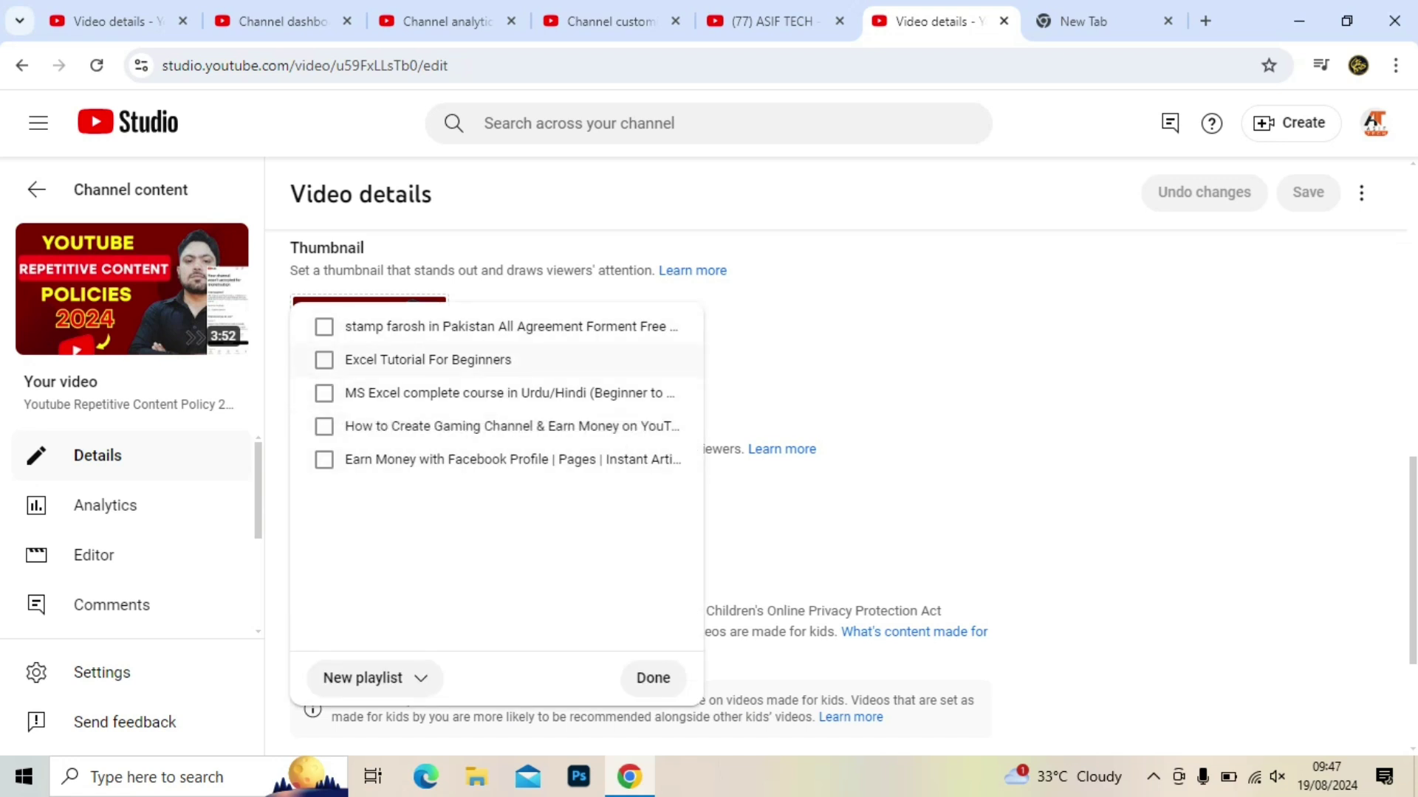
{"action": "key", "text": "Escape"}
{"action": "scroll", "coordinate": [834, 493], "scroll_direction": "down", "scroll_amount": 3}
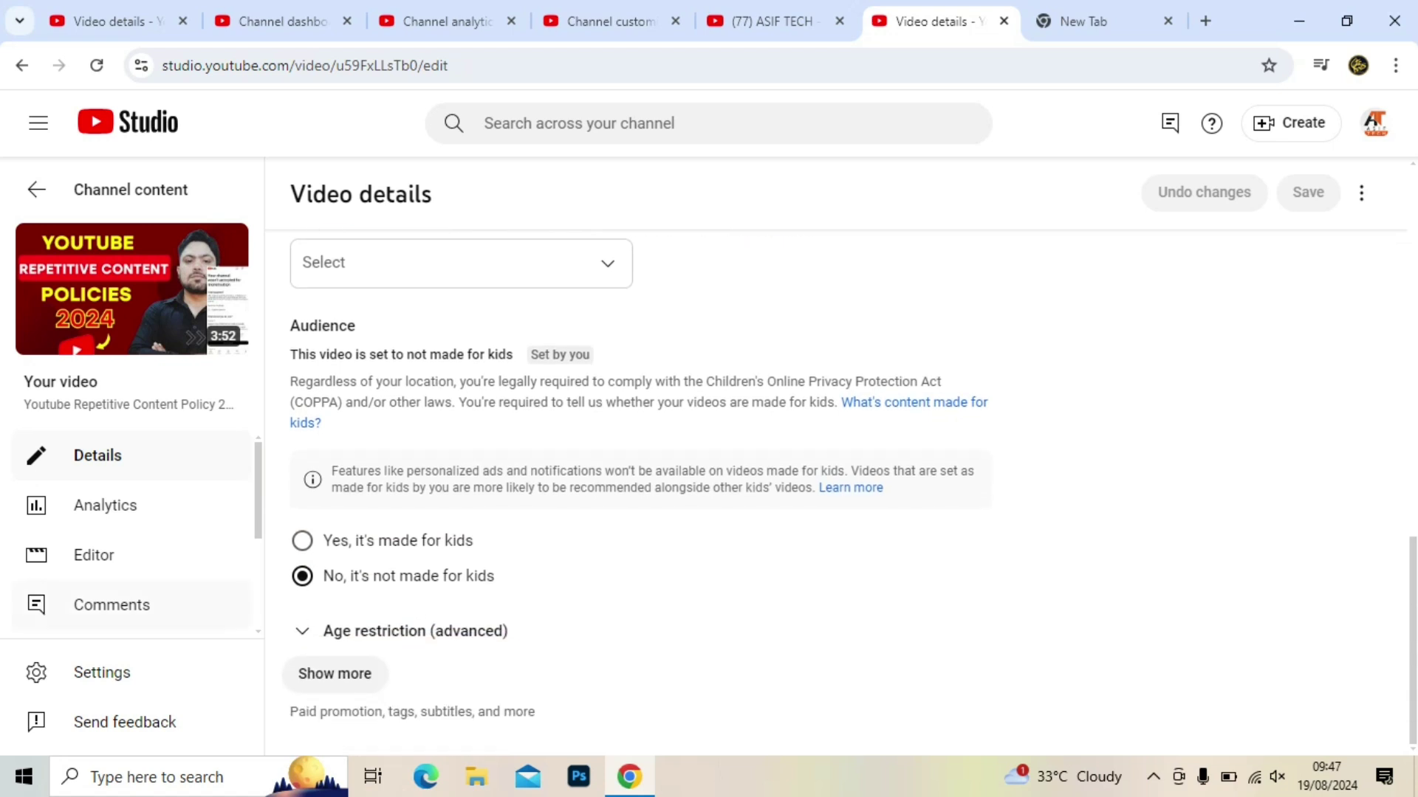
Expand the additional video details and review the paid promotion, altered content, automatic chapters and featured places options
{"action": "left_click", "coordinate": [334, 673]}
{"action": "scroll", "coordinate": [334, 674], "scroll_direction": "down", "scroll_amount": 4}
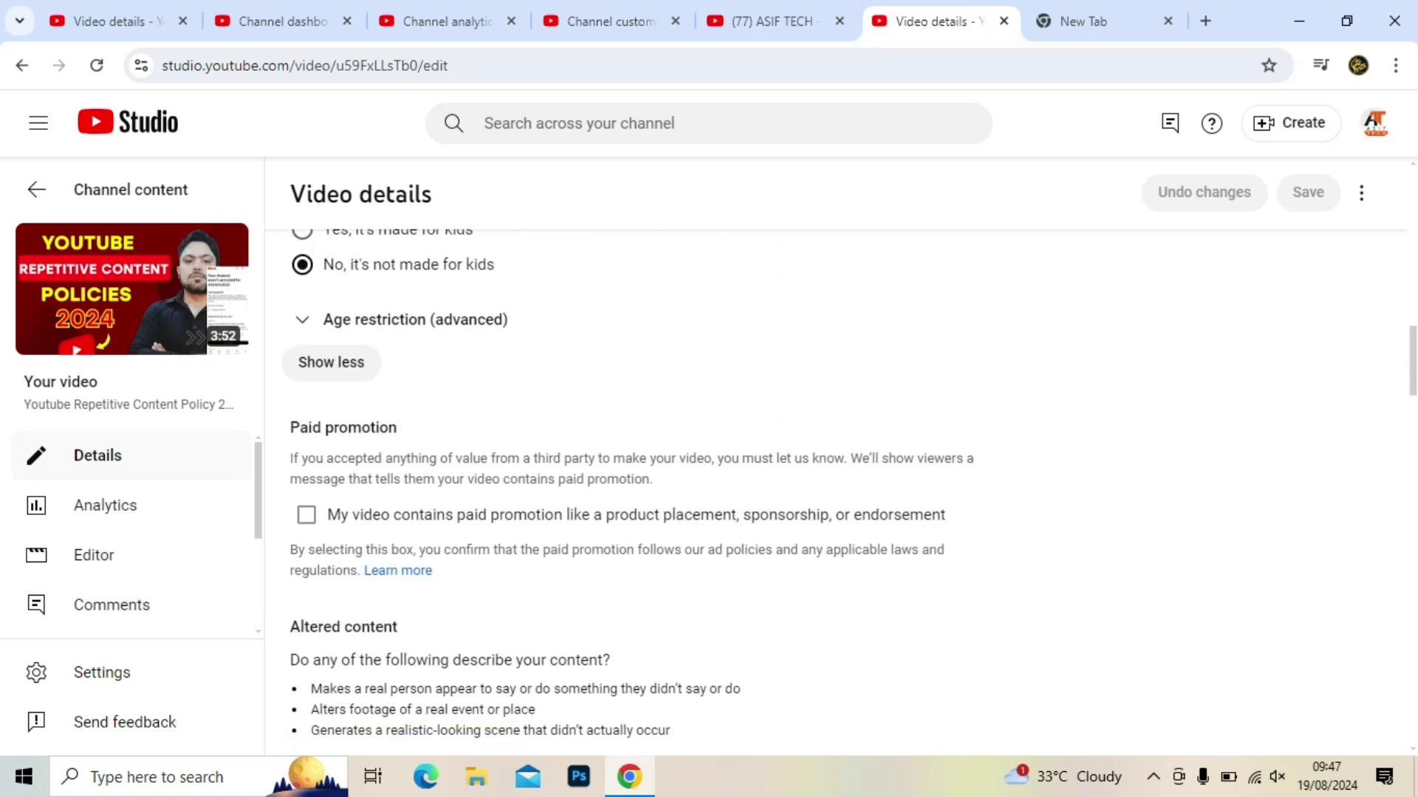
{"action": "scroll", "coordinate": [834, 493], "scroll_direction": "down", "scroll_amount": 1}
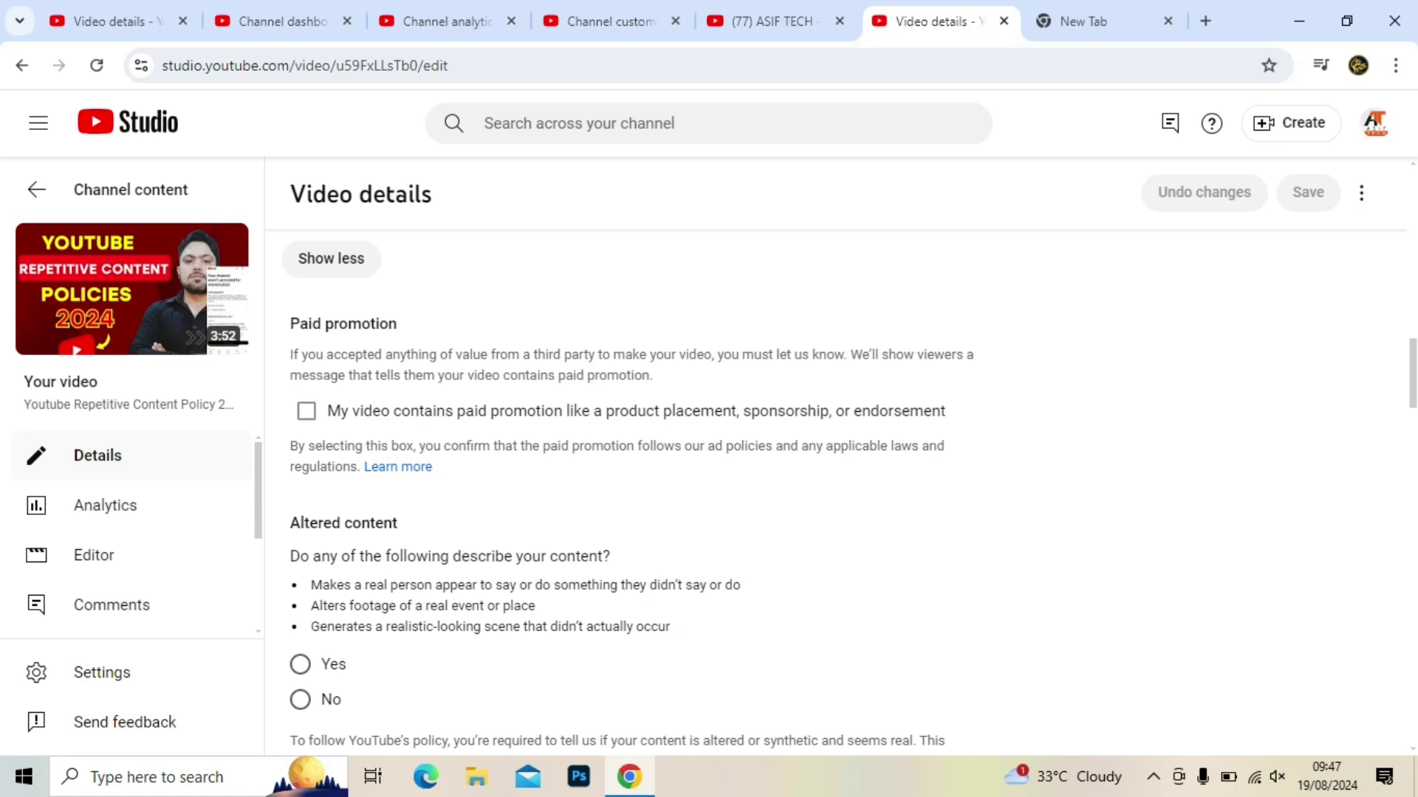
{"action": "scroll", "coordinate": [834, 458], "scroll_direction": "down", "scroll_amount": 2}
{"action": "scroll", "coordinate": [632, 492], "scroll_direction": "down", "scroll_amount": 2}
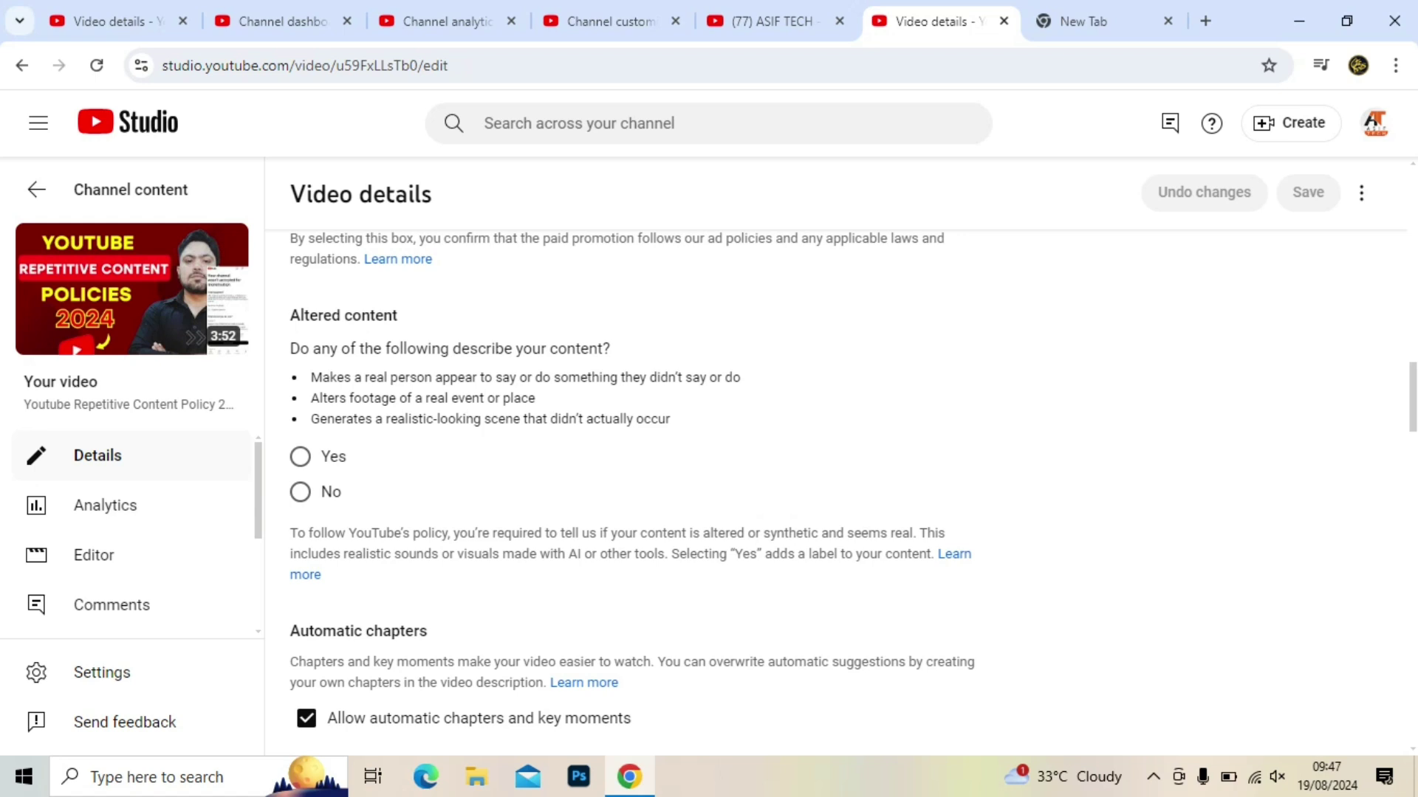
{"action": "scroll", "coordinate": [635, 488], "scroll_direction": "down", "scroll_amount": 4}
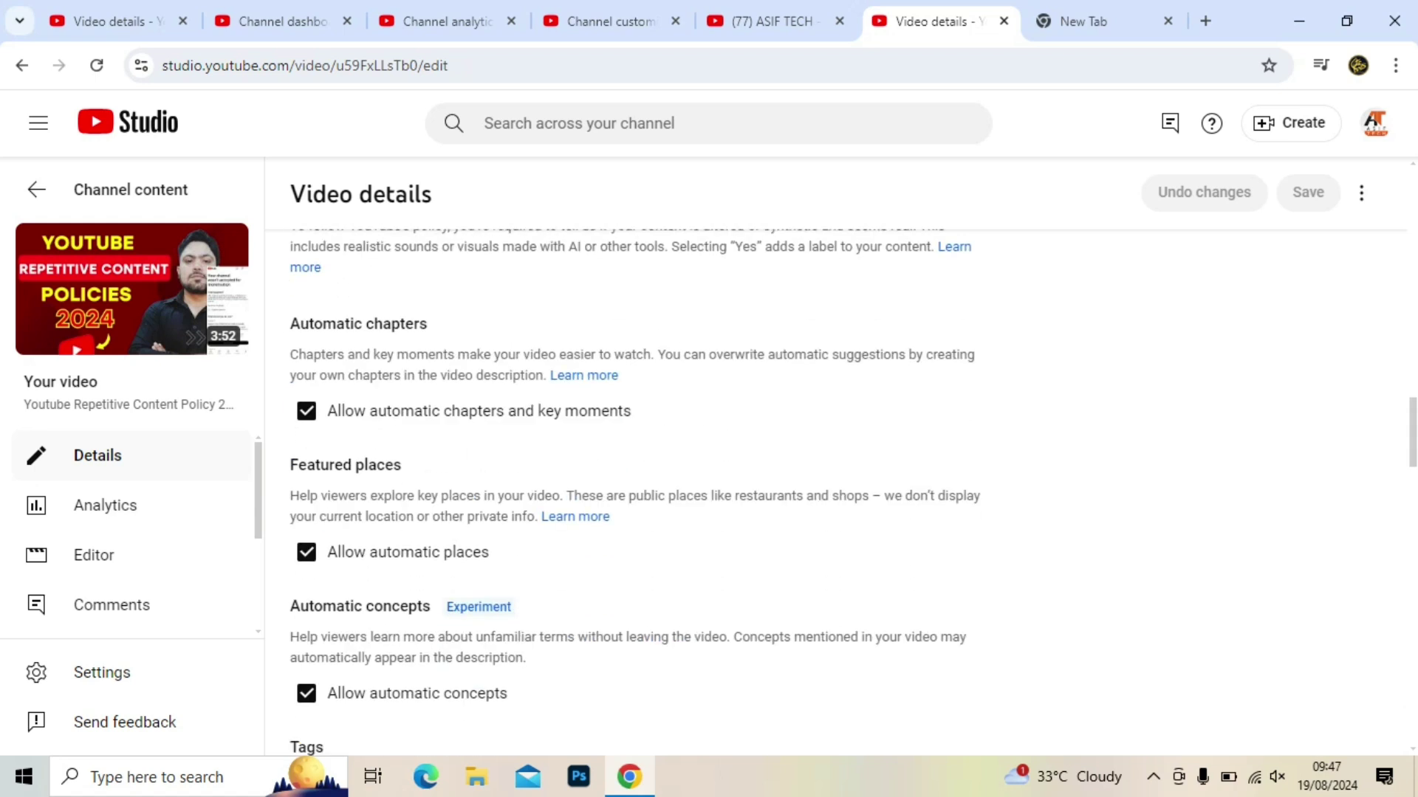
{"action": "scroll", "coordinate": [635, 487], "scroll_direction": "up", "scroll_amount": 1}
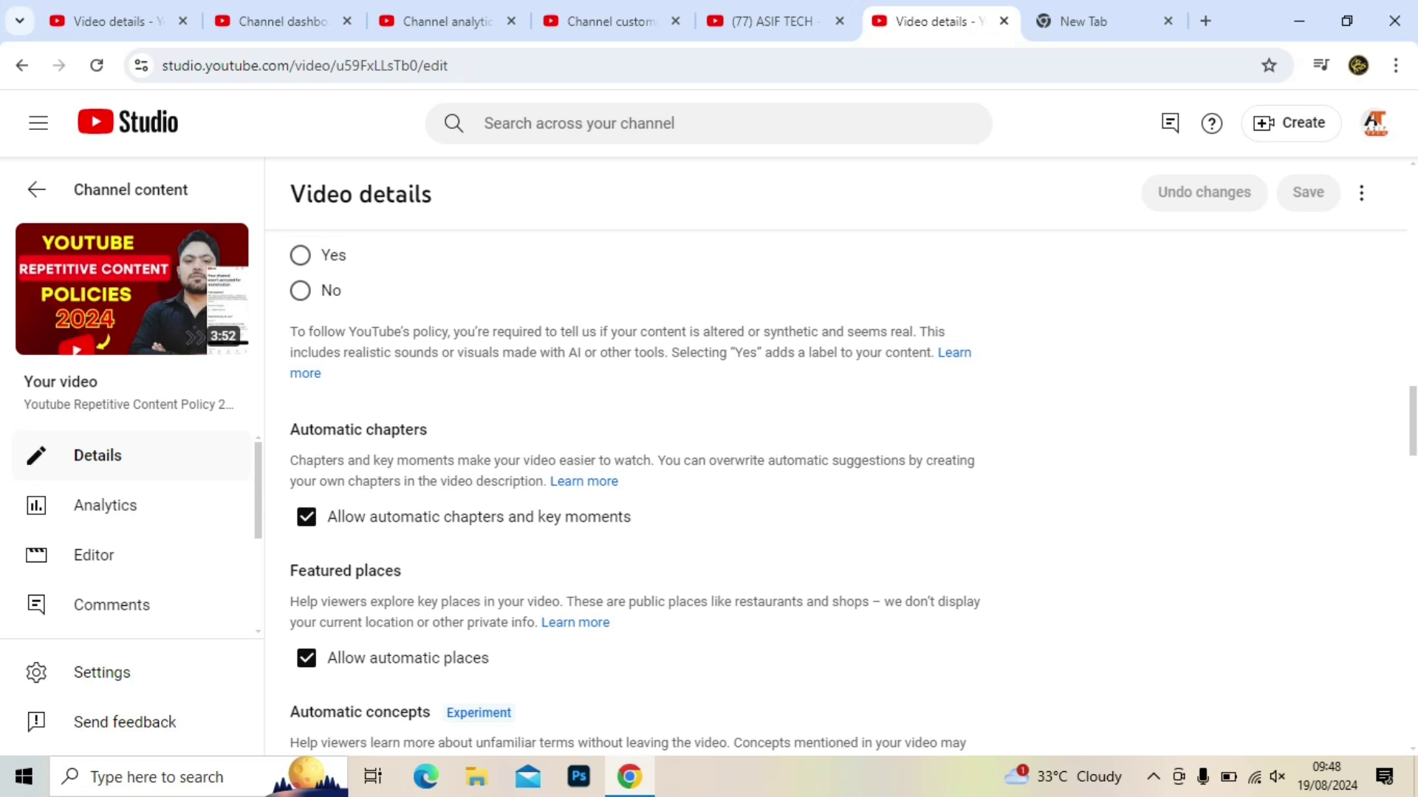
Open the video's watch page in a new tab, pause it to check the player for chapters, and close it
{"action": "scroll", "coordinate": [635, 488], "scroll_direction": "up", "scroll_amount": 10}
{"action": "scroll", "coordinate": [635, 488], "scroll_direction": "up", "scroll_amount": 8}
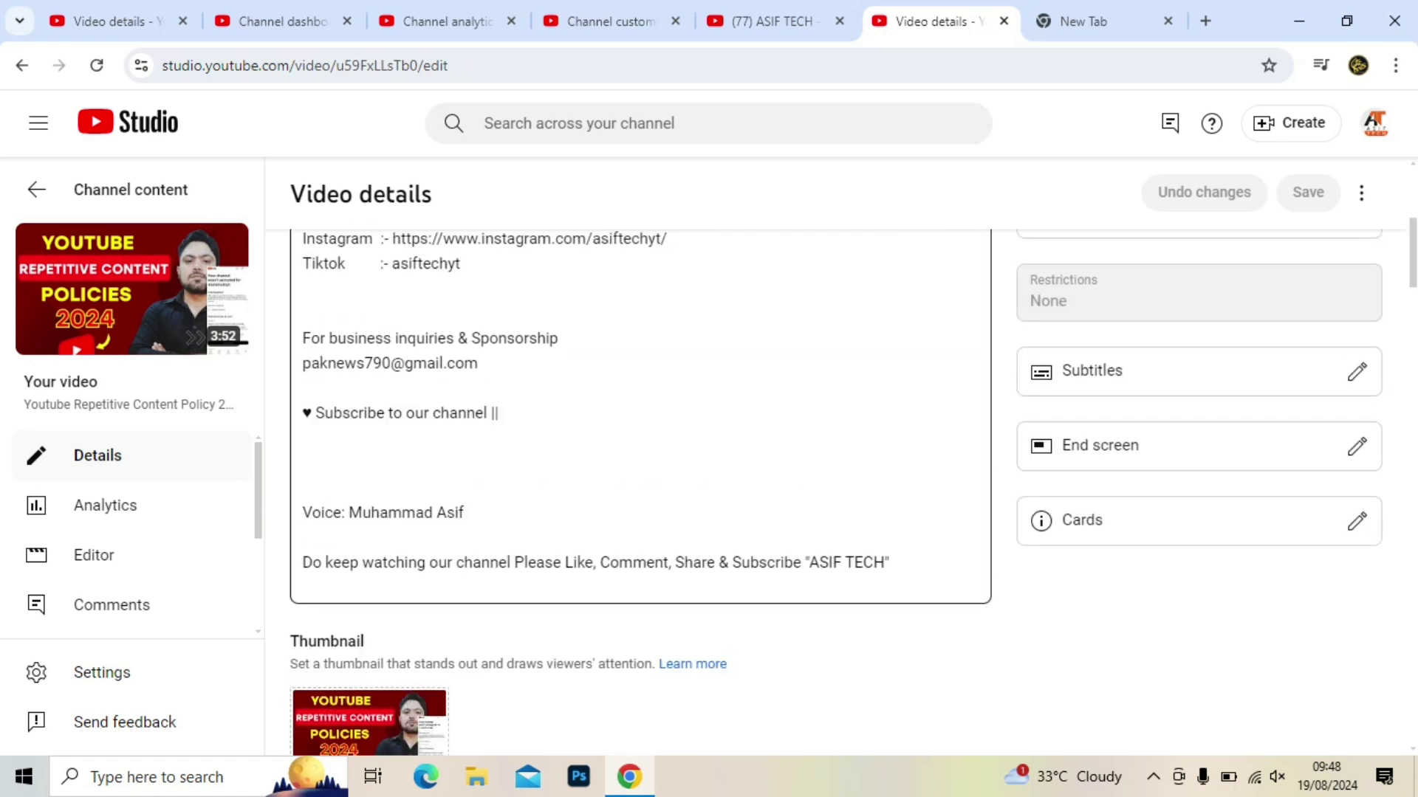
{"action": "right_click", "coordinate": [174, 299]}
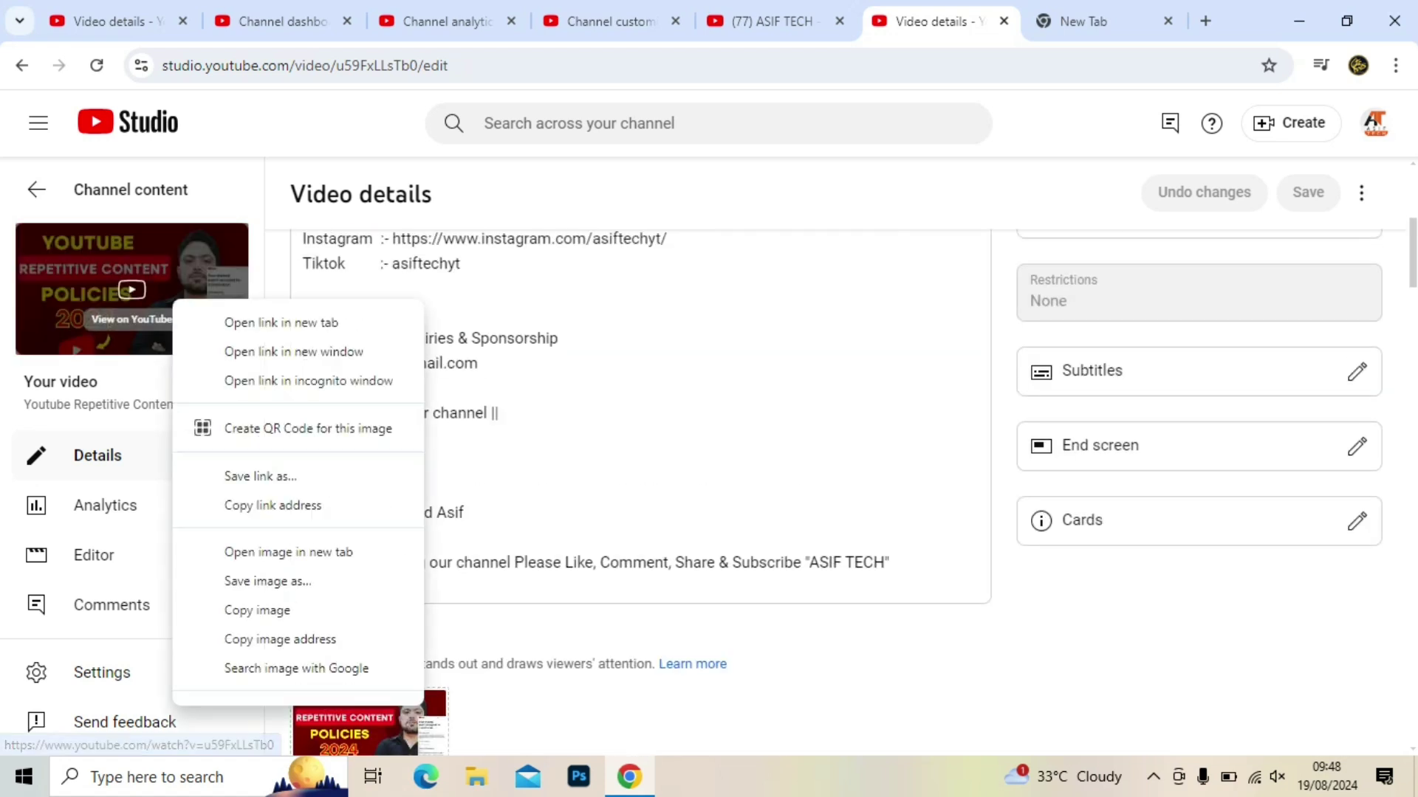
{"action": "left_click", "coordinate": [222, 320]}
{"action": "left_click", "coordinate": [974, 21]}
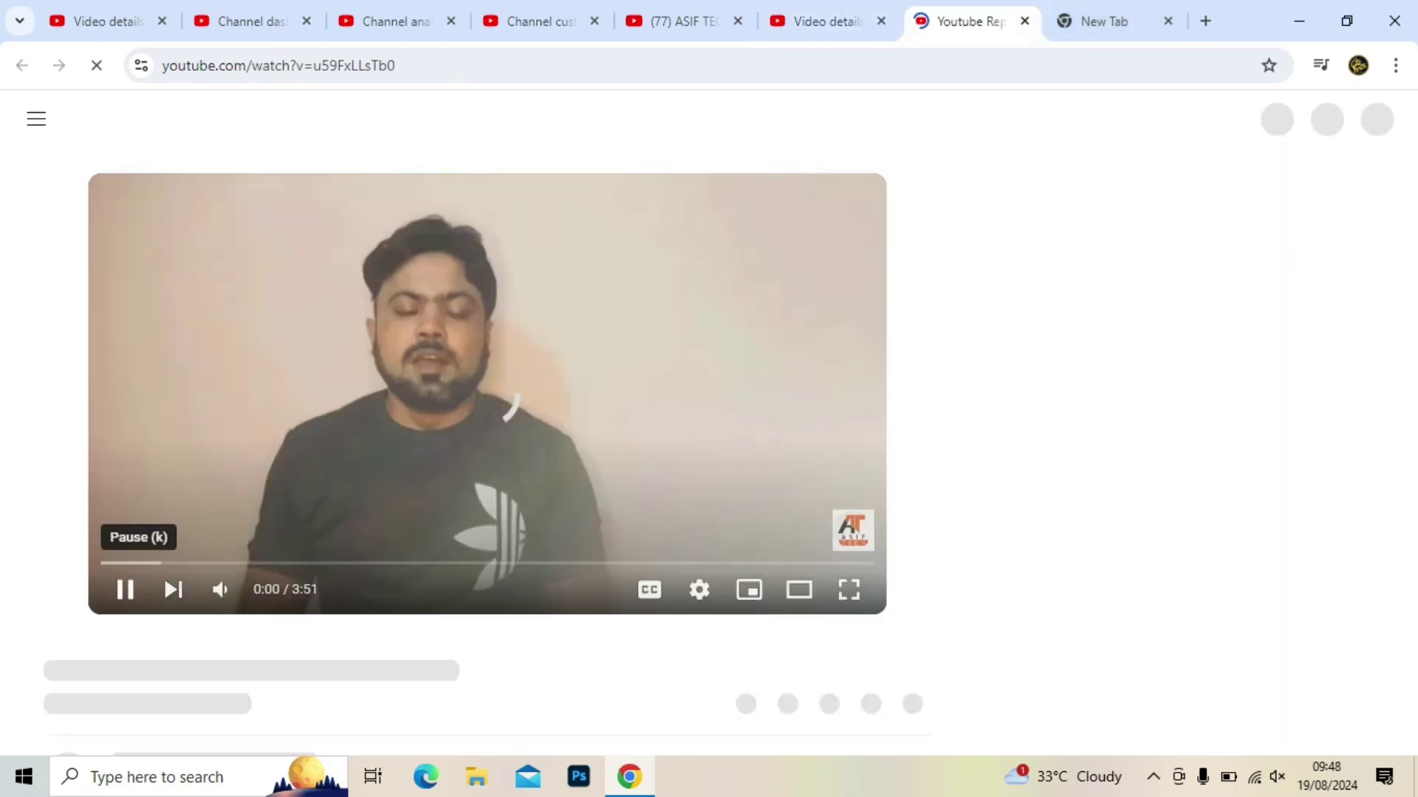
{"action": "left_click", "coordinate": [124, 589]}
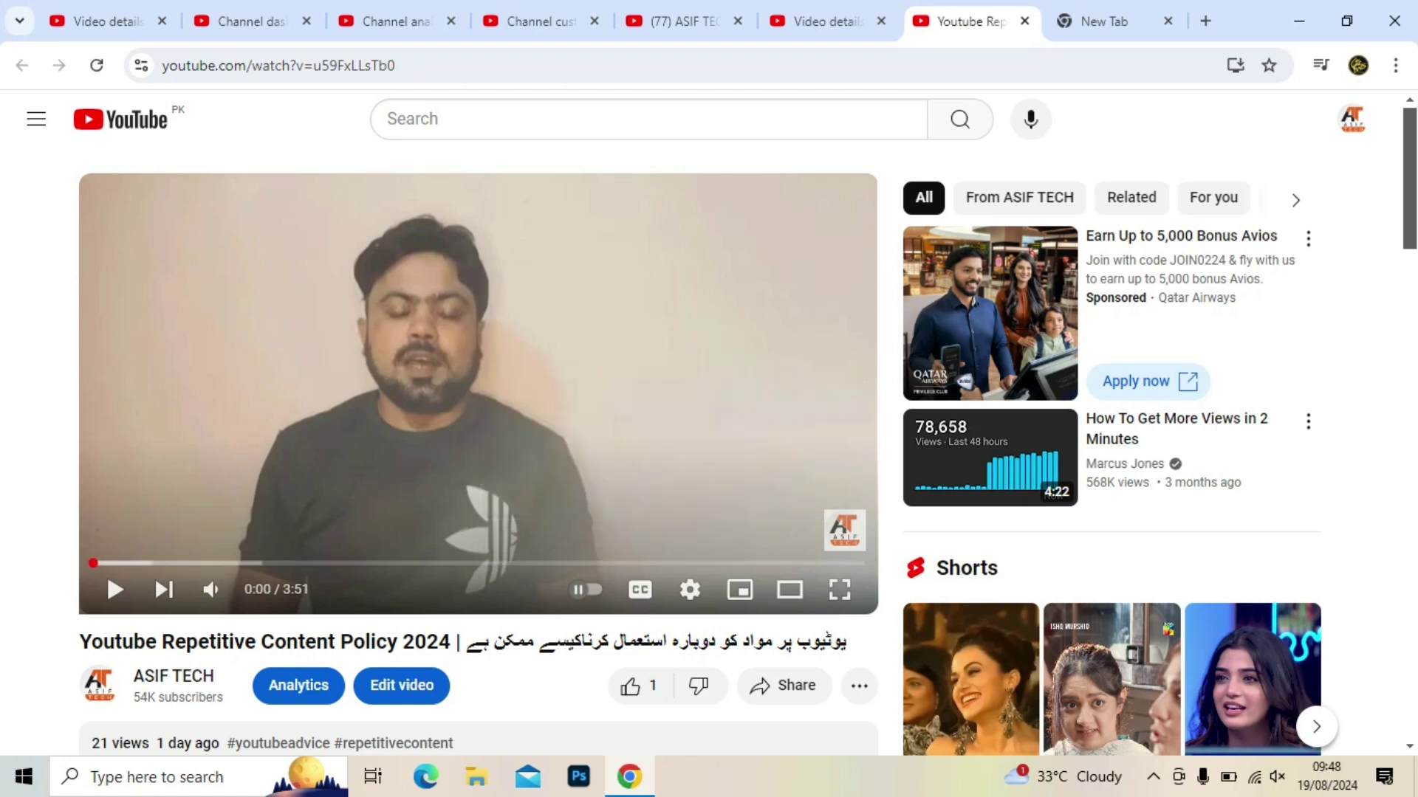
{"action": "left_click", "coordinate": [1024, 21]}
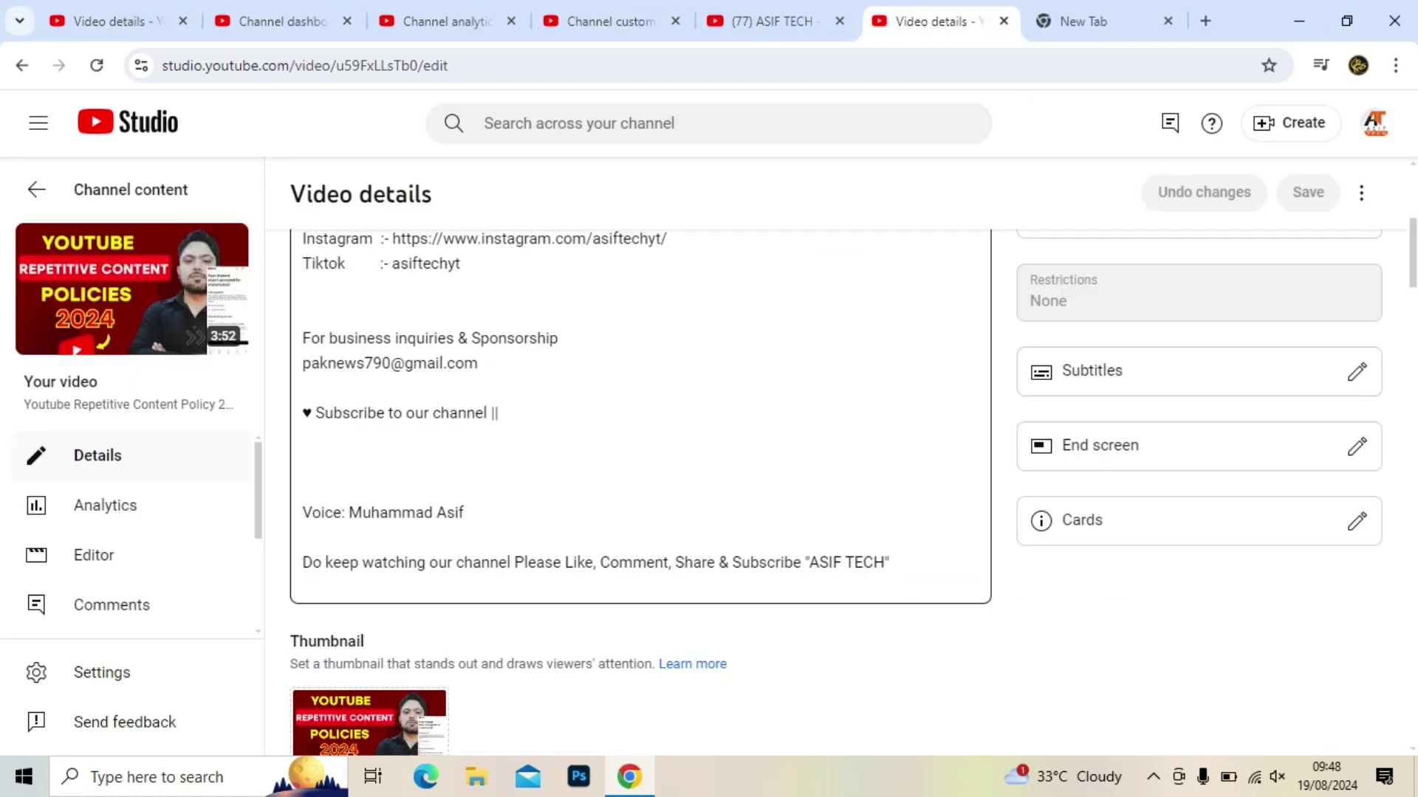
Add the timestamp line "0:00 Intro" below the description's closing line, separated by blank lines
{"action": "left_click", "coordinate": [490, 563]}
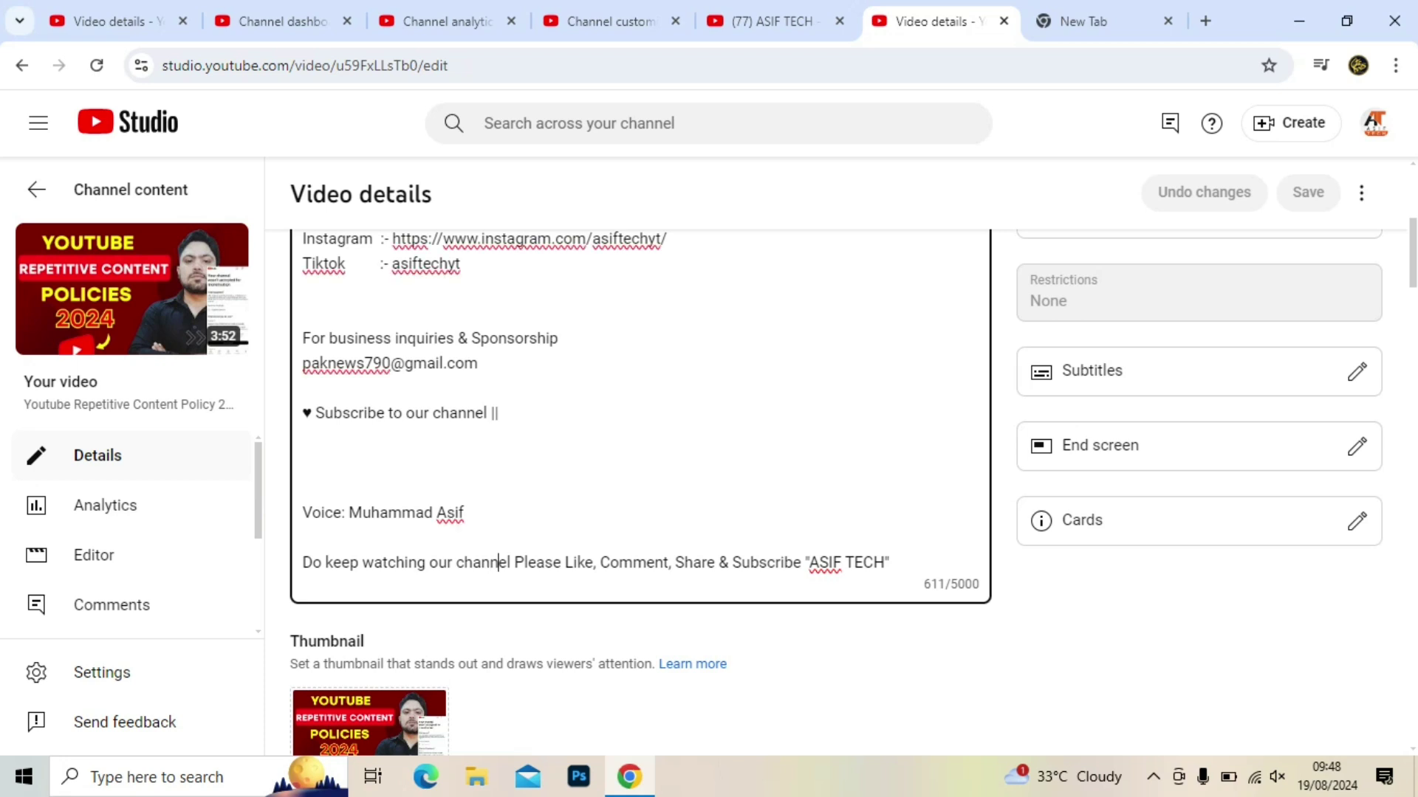
{"action": "left_click", "coordinate": [646, 562]}
{"action": "left_click", "coordinate": [890, 562]}
{"action": "key", "text": "Return"}
{"action": "key", "text": "Return"}
{"action": "key", "text": "Return"}
{"action": "key", "text": "Return"}
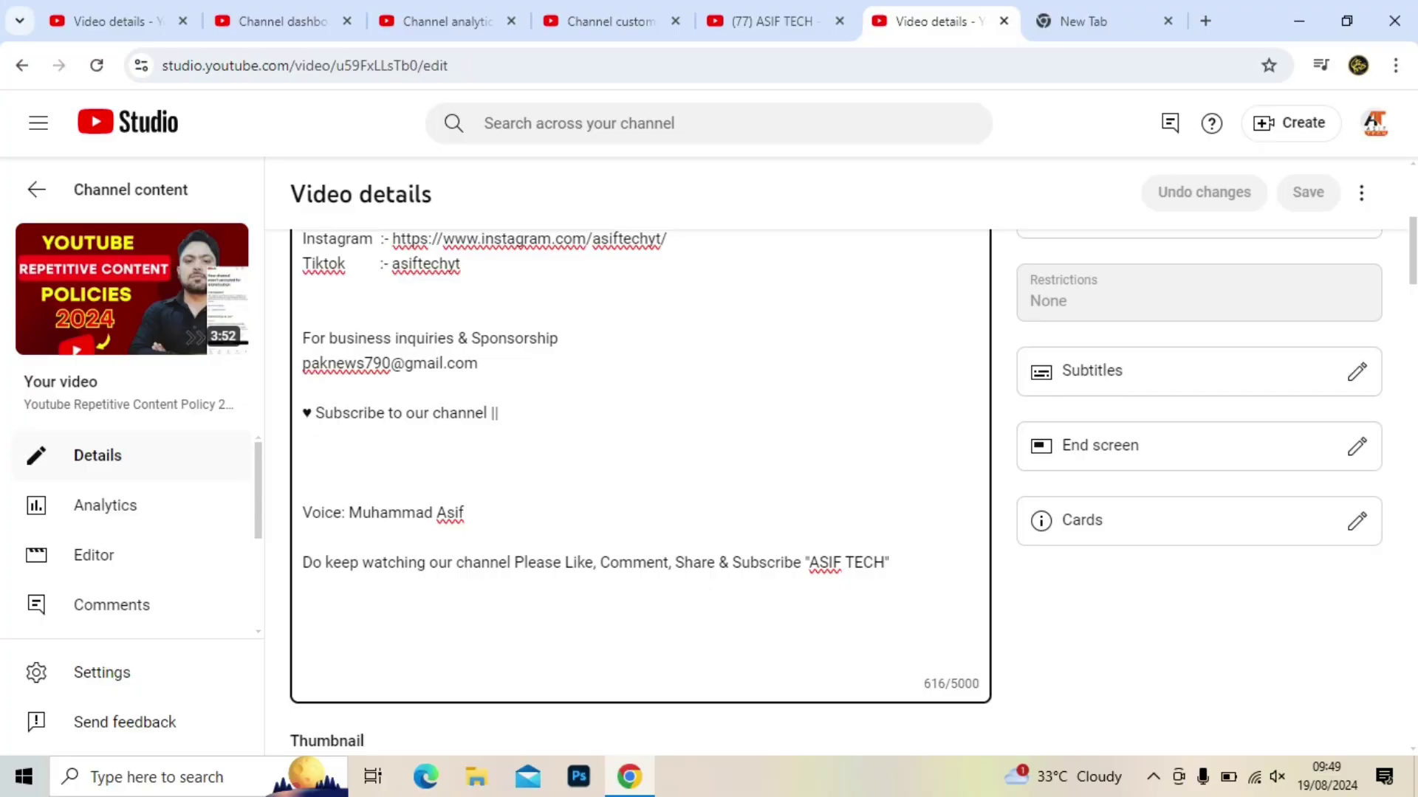
{"action": "type", "text": "0"}
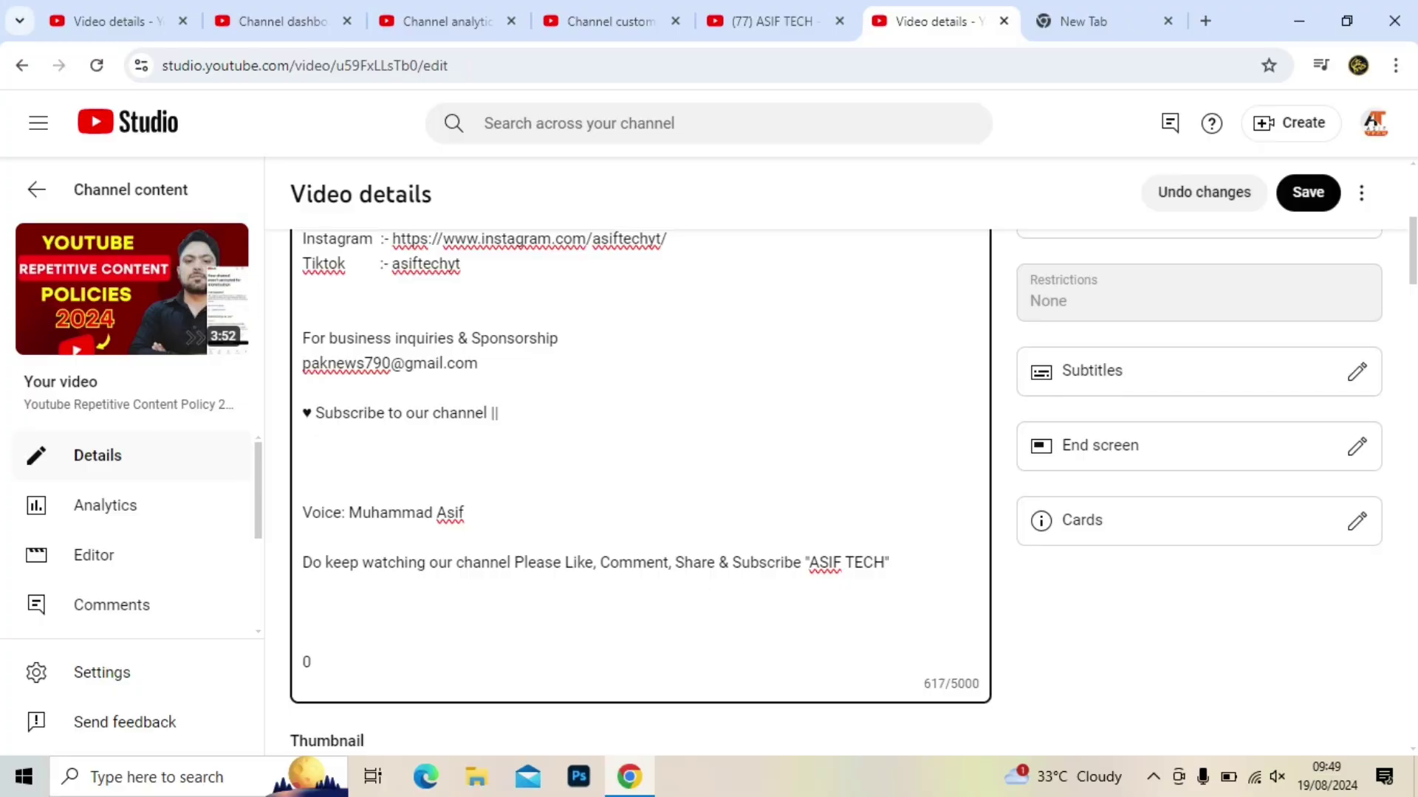
{"action": "type", "text": ":00 Intro"}
{"action": "key", "text": "Return"}
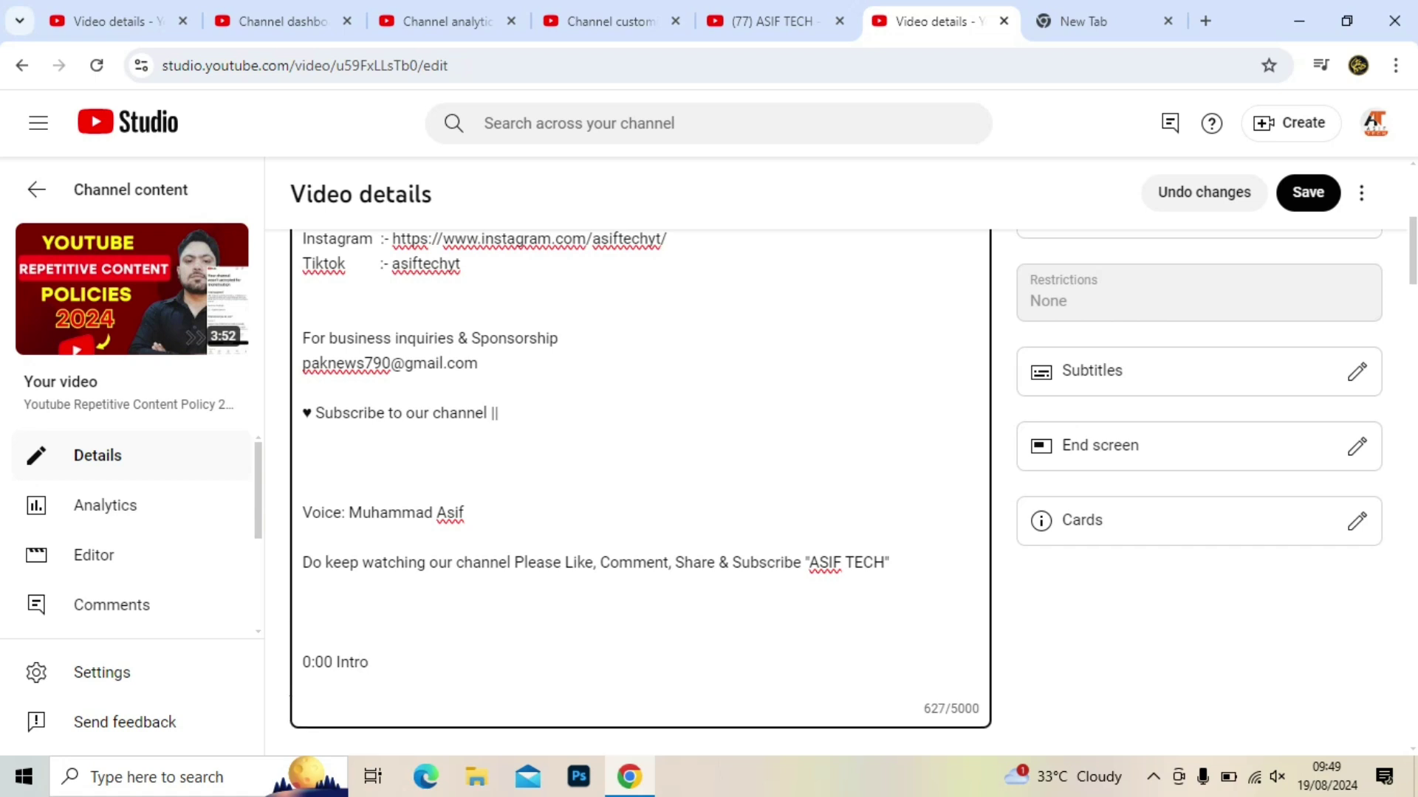
Duplicate the "0:00 Intro" line directly below itself in the description
{"action": "type", "text": ")"}
{"action": "key", "text": "BackSpace"}
{"action": "key", "text": "shift+Left"}
{"action": "key", "text": "shift+Left"}
{"action": "key", "text": "shift+Left"}
{"action": "key", "text": "shift+Left"}
{"action": "key", "text": "shift+Left"}
{"action": "key", "text": "shift+Left"}
{"action": "key", "text": "shift+Left"}
{"action": "key", "text": "shift+Left"}
{"action": "key", "text": "shift+Left"}
{"action": "key", "text": "shift+Left"}
{"action": "key", "text": "shift+Left"}
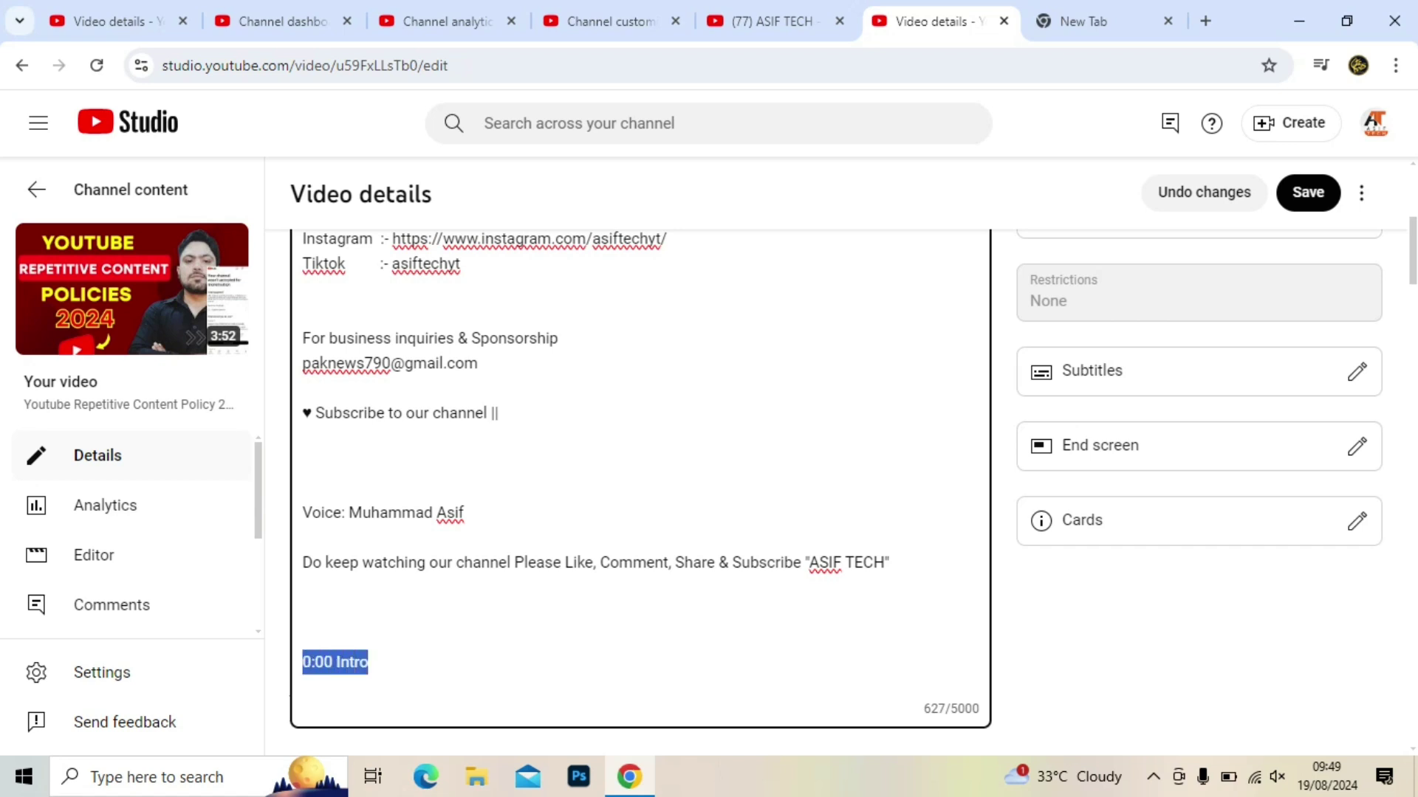
{"action": "key", "text": "ctrl+c"}
{"action": "key", "text": "Right"}
{"action": "key", "text": "ctrl+v"}
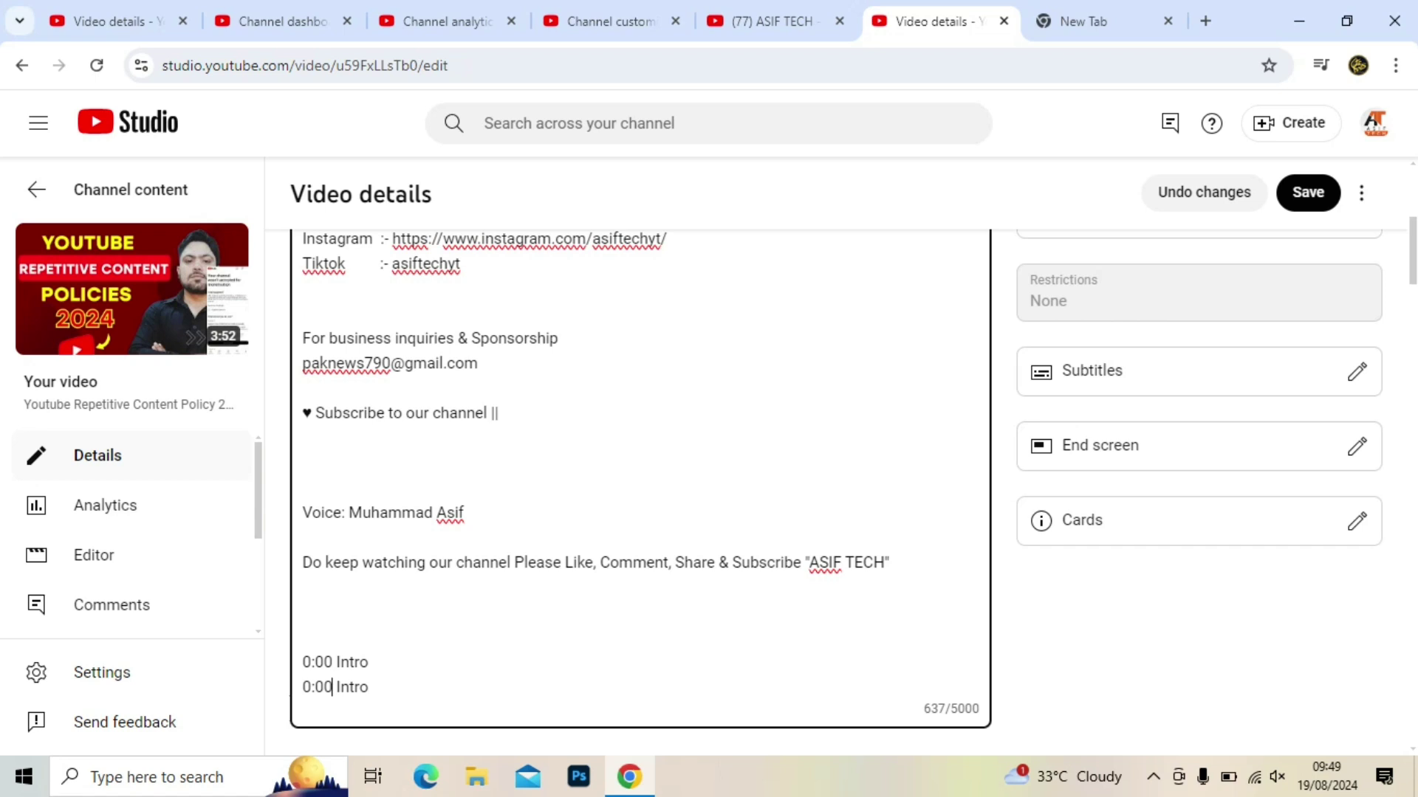
Change the duplicated timestamp line to "0:15 Repetitive content"
{"action": "key", "text": "shift+Left"}
{"action": "key", "text": "shift+Left"}
{"action": "type", "text": "15"}
{"action": "left_click_drag", "start_coordinate": [369, 687], "coordinate": [338, 688]}
{"action": "type", "text": "Repe"}
{"action": "type", "text": "iv"}
{"action": "key", "text": "BackSpace"}
{"action": "type", "text": "ve content"}
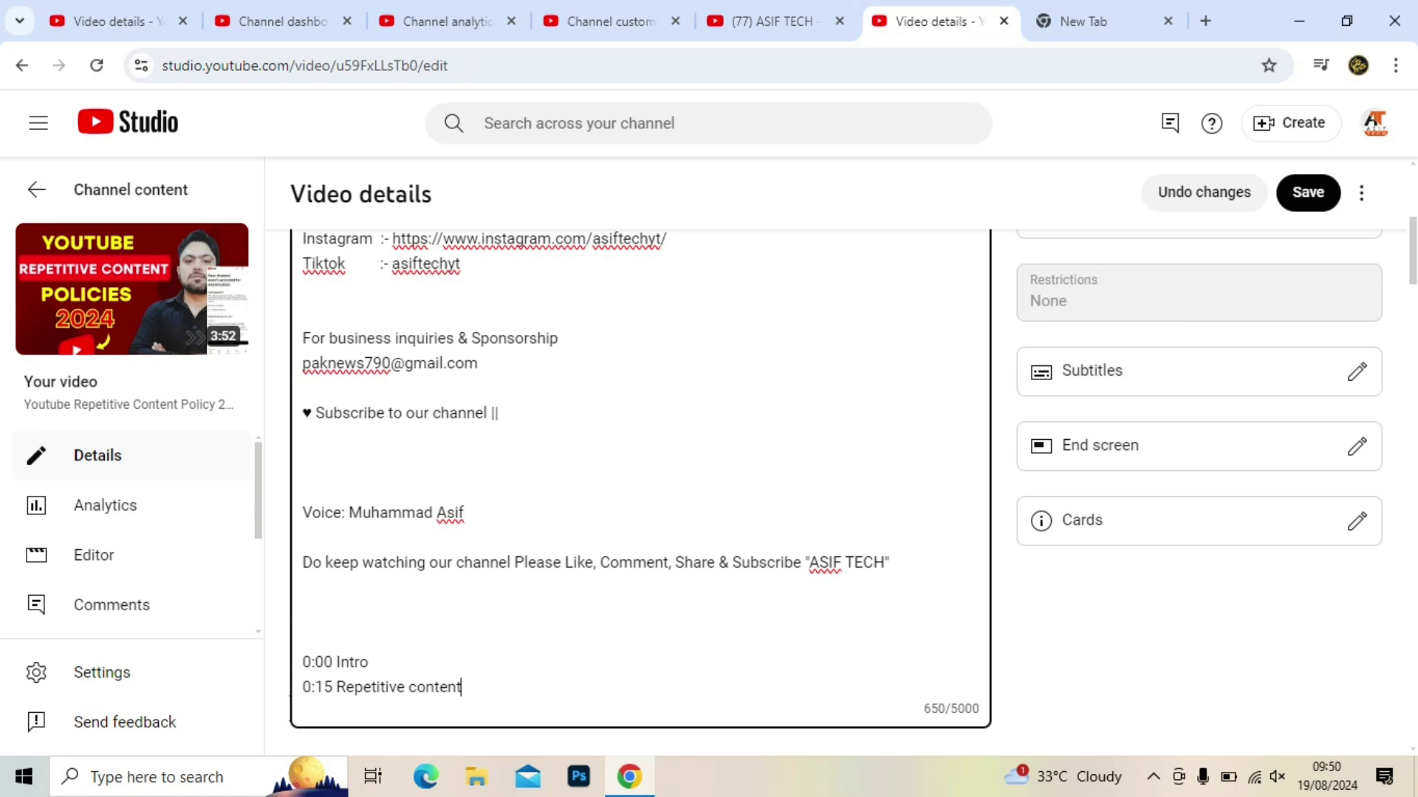
Add the timestamp line "3:00 End" to the description and save the video details
{"action": "key", "text": "Return"}
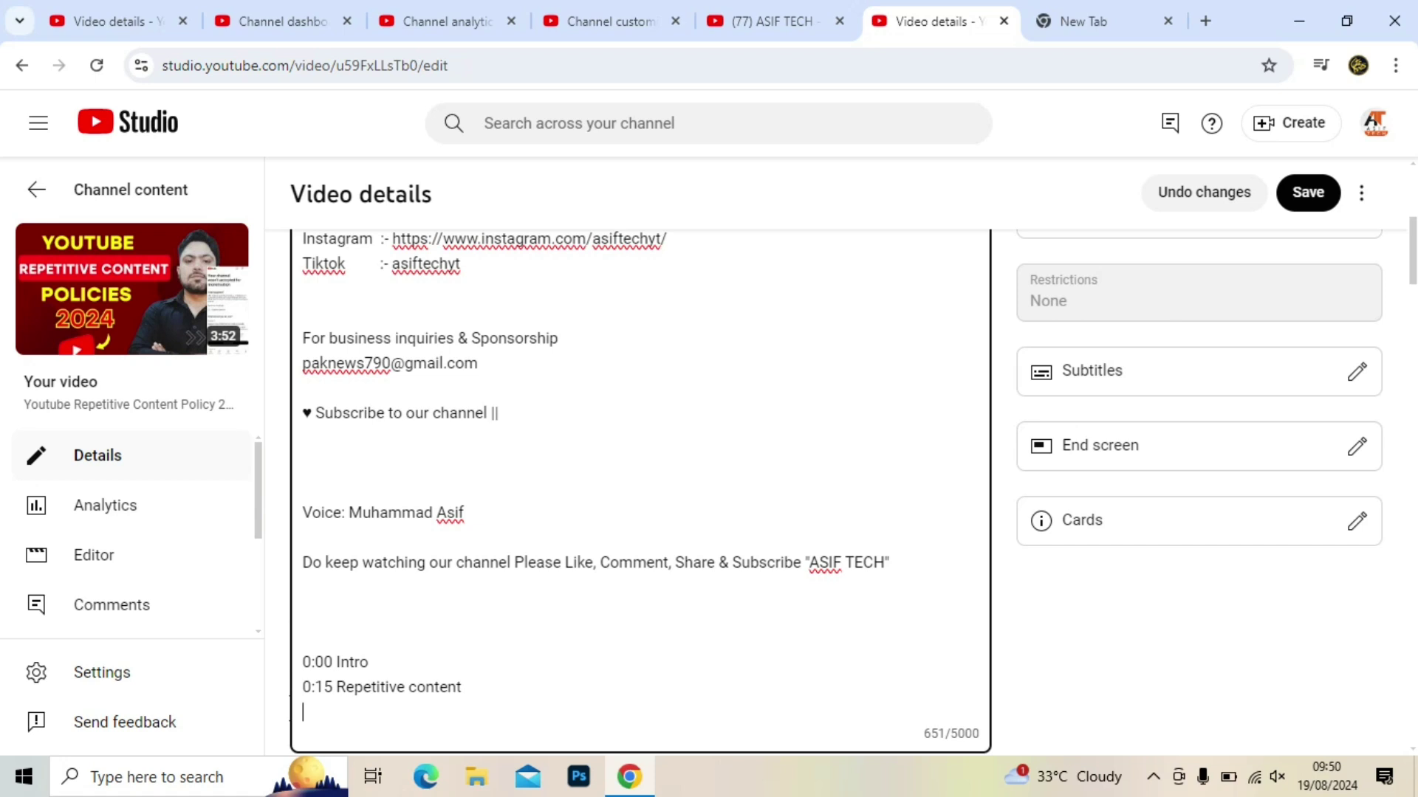
{"action": "type", "text": "3:00 Eng"}
{"action": "key", "text": "BackSpace"}
{"action": "type", "text": "d"}
{"action": "key", "text": "ctrl+s"}
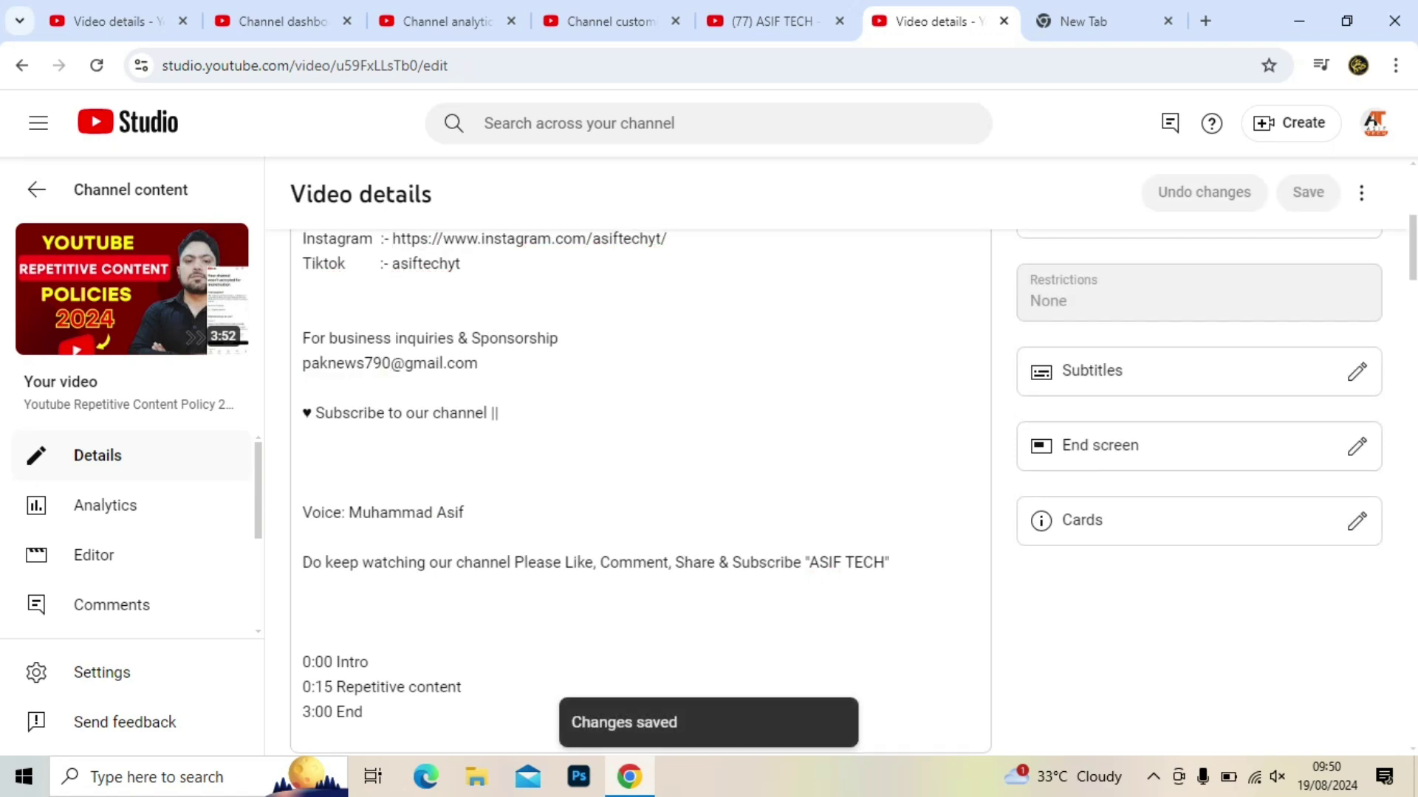
Reopen the watch page in a new tab, pause it to check the chapter label in the player, and close it
{"action": "mouse_move", "coordinate": [131, 303]}
{"action": "right_click", "coordinate": [174, 275]}
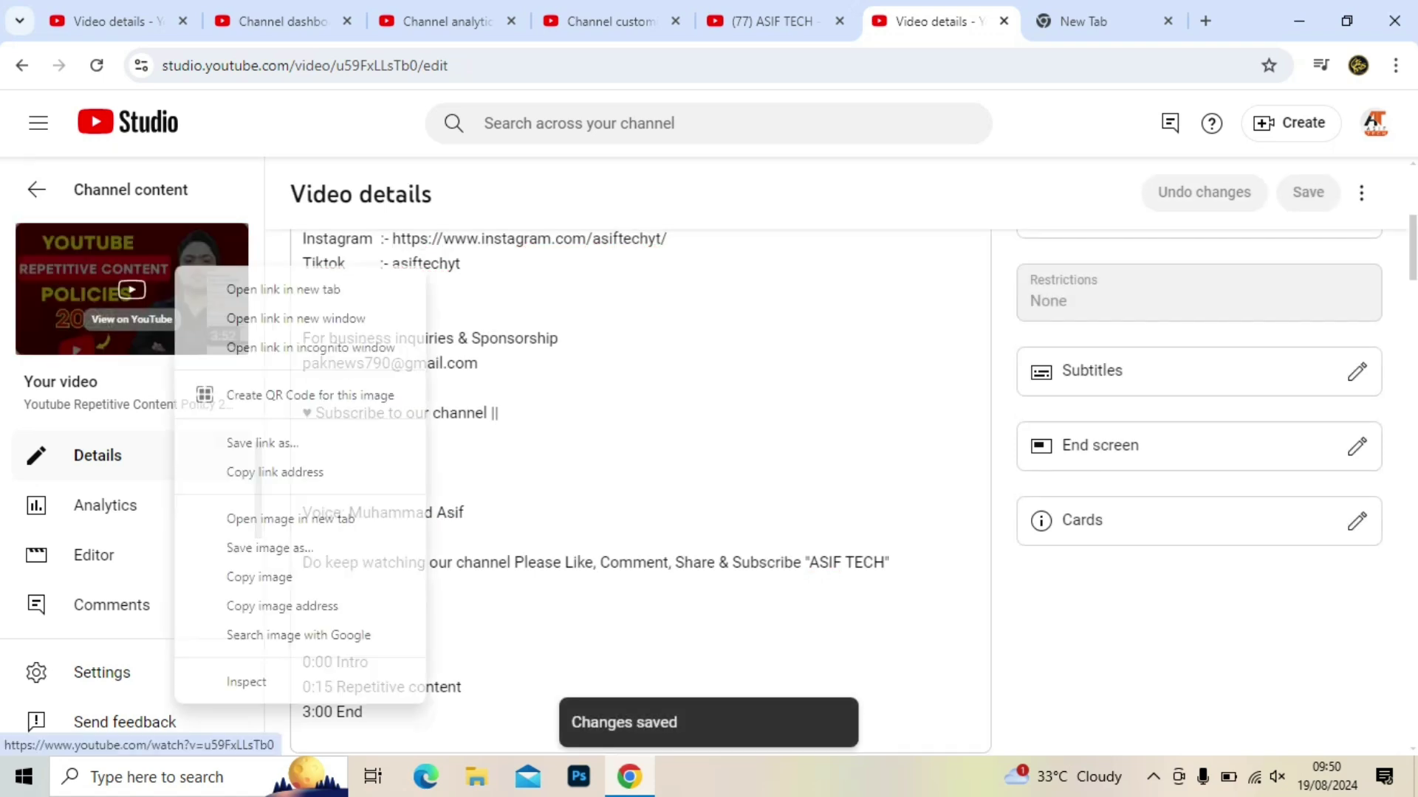
{"action": "left_click", "coordinate": [214, 288]}
{"action": "key", "text": "ctrl+Tab"}
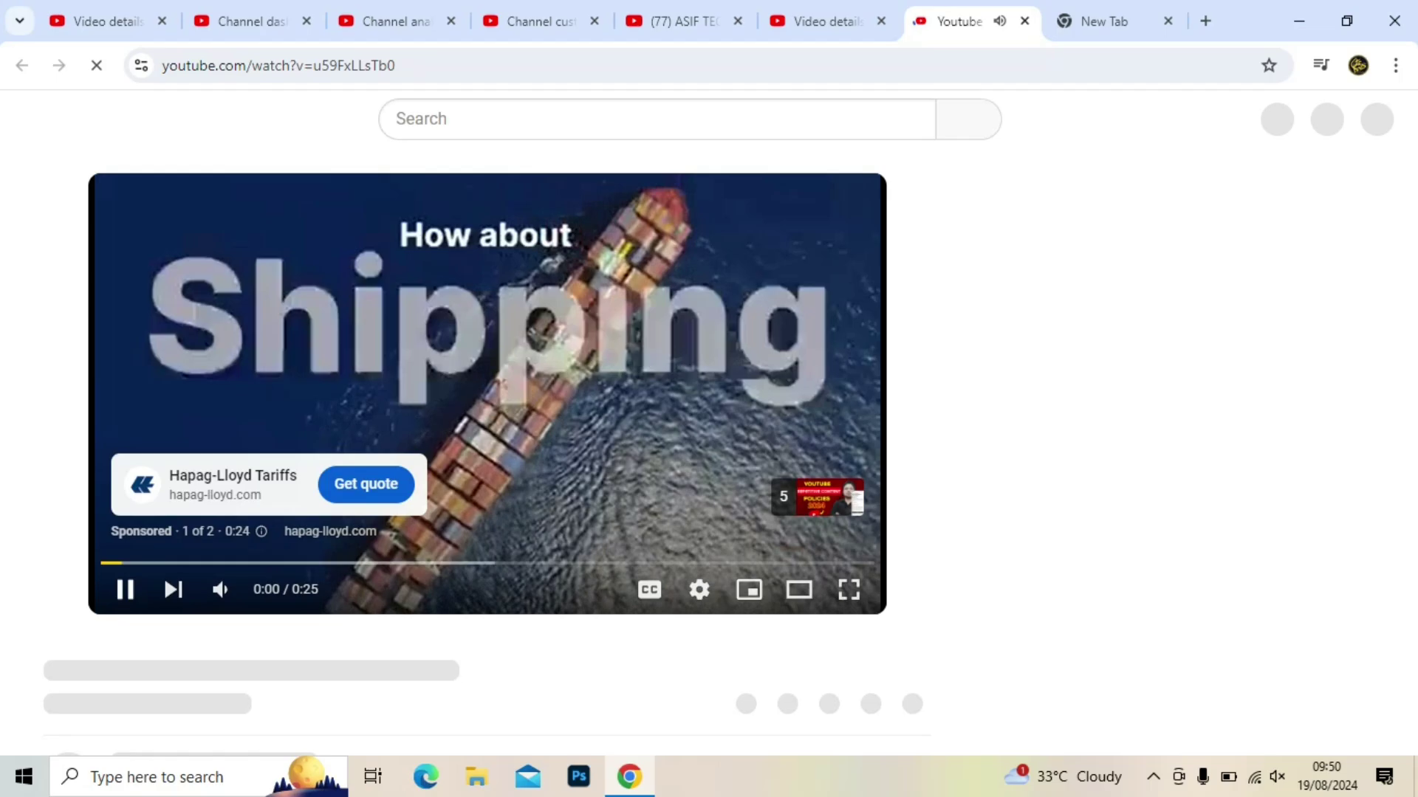
{"action": "left_click", "coordinate": [126, 589]}
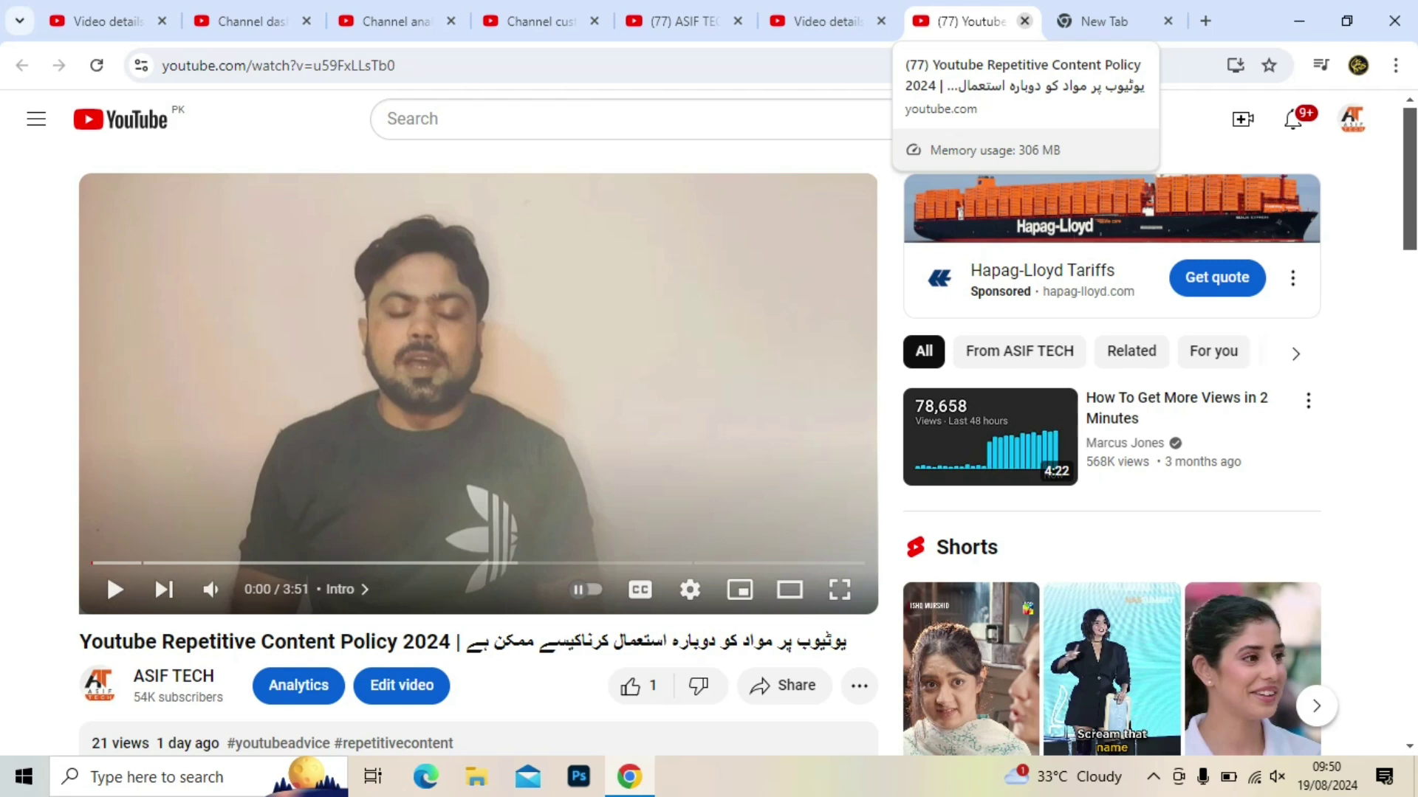
{"action": "left_click", "coordinate": [1025, 20]}
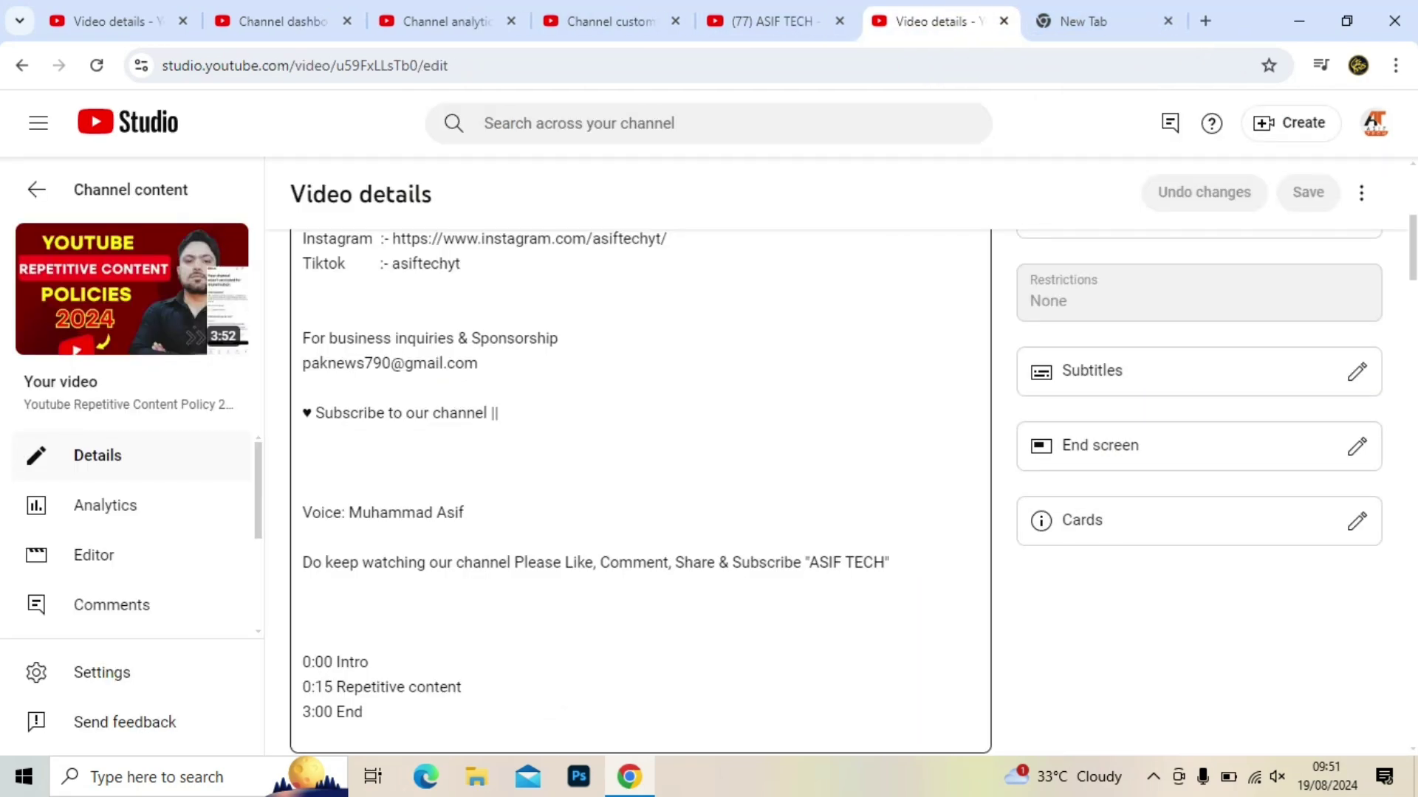
Delete the three chapter timestamps and the trailing blank lines from the description and save the video details
{"action": "left_click_drag", "start_coordinate": [364, 713], "coordinate": [301, 235]}
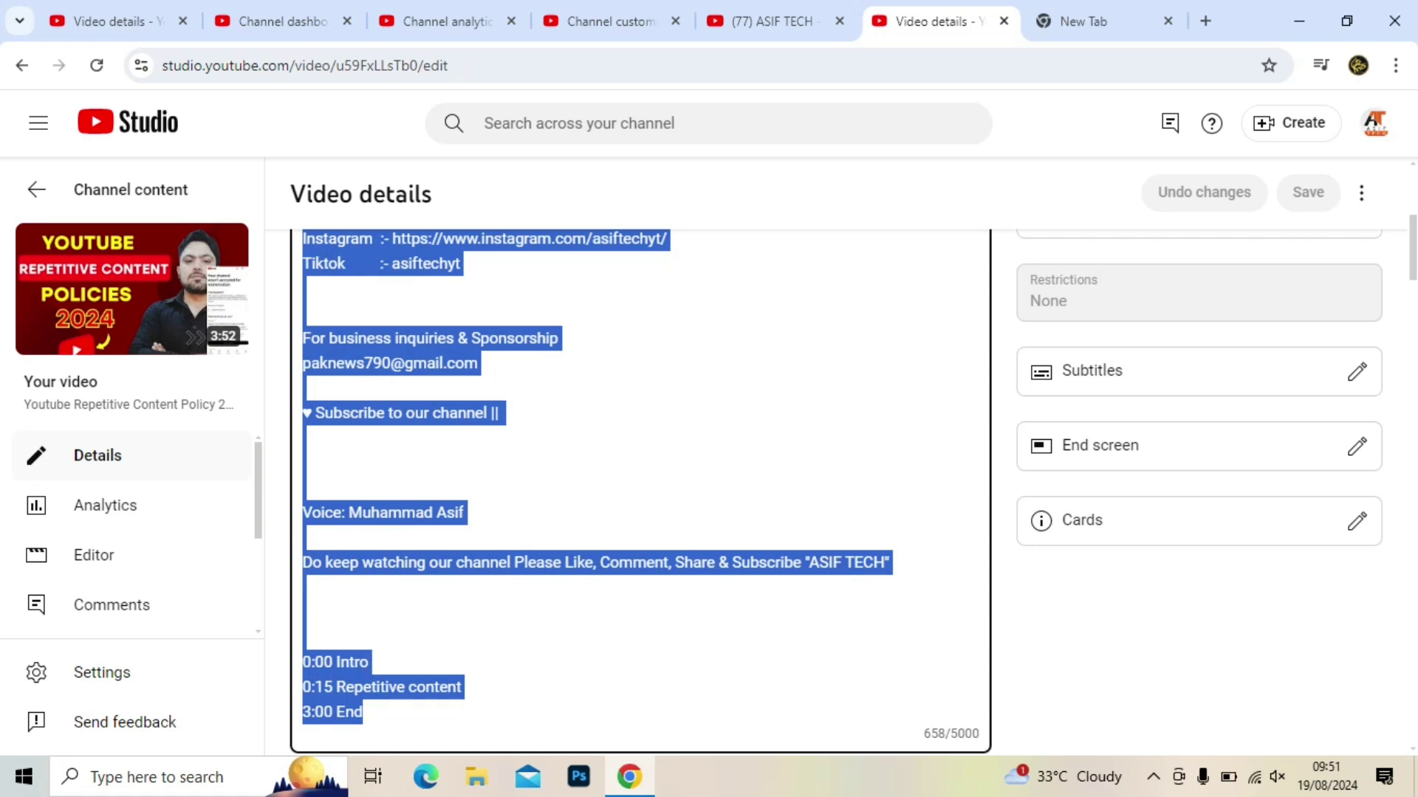
{"action": "left_click_drag", "start_coordinate": [363, 714], "coordinate": [302, 662]}
{"action": "key", "text": "BackSpace"}
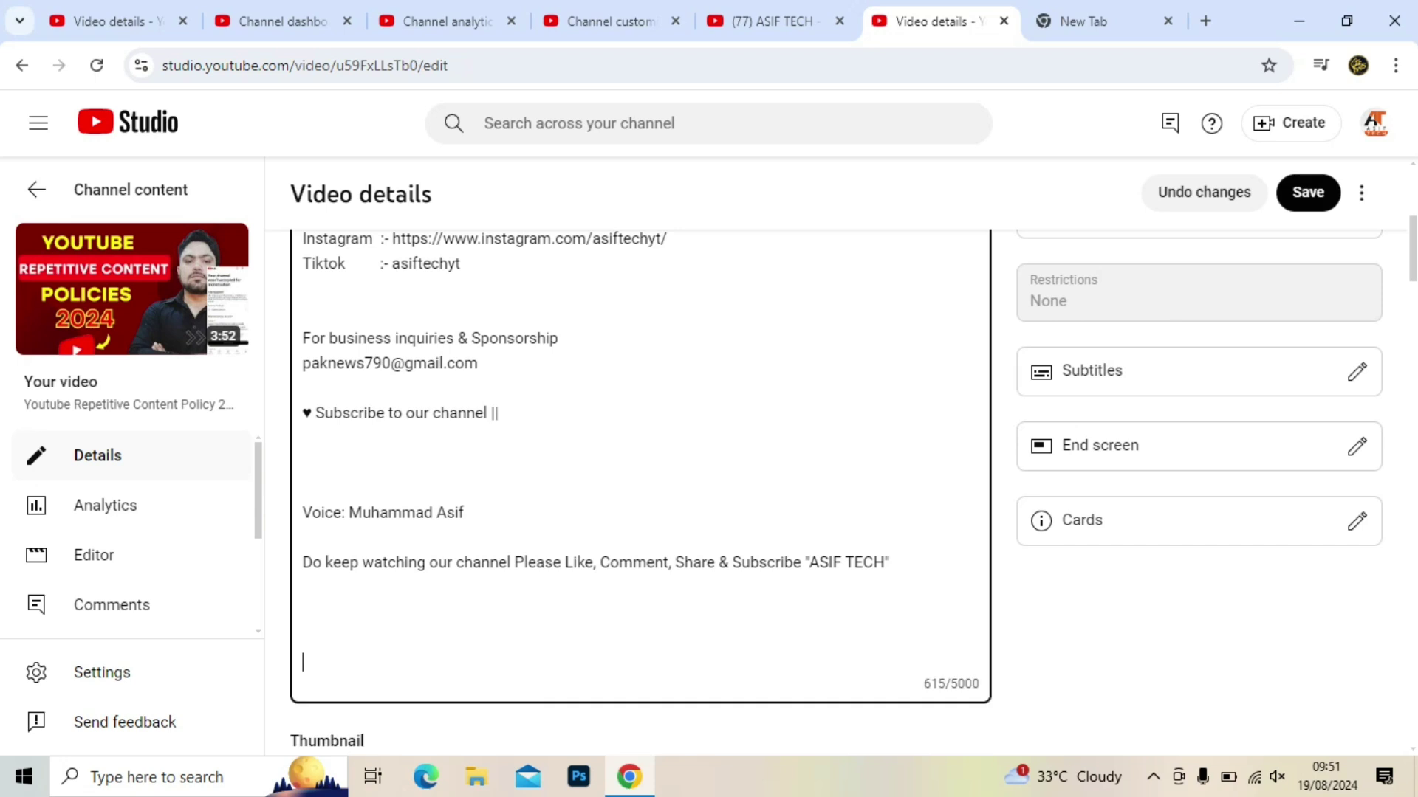
{"action": "key", "text": "Return"}
{"action": "key", "text": "Return"}
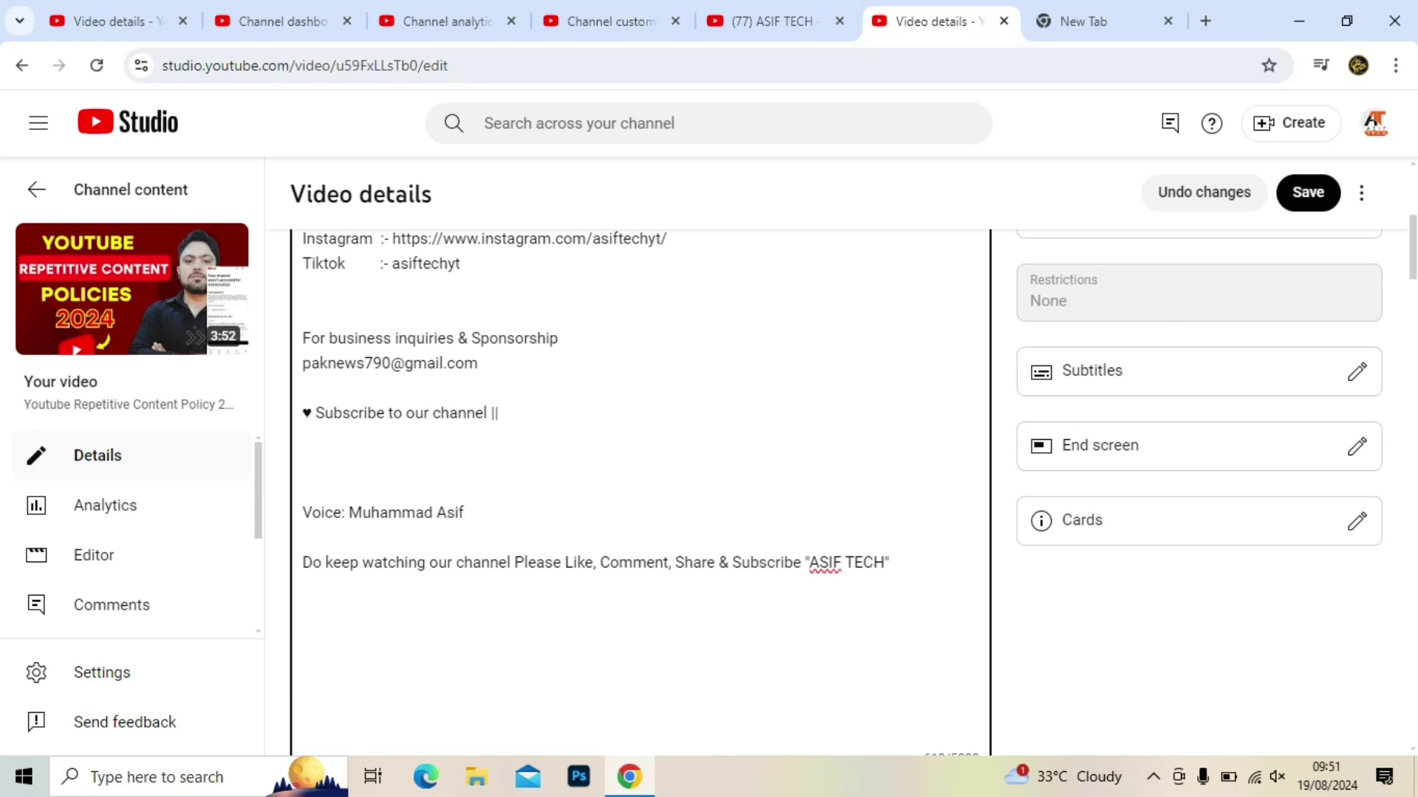
{"action": "key", "text": "BackSpace"}
{"action": "key", "text": "BackSpace"}
{"action": "key", "text": "BackSpace"}
{"action": "key", "text": "BackSpace"}
{"action": "key", "text": "BackSpace"}
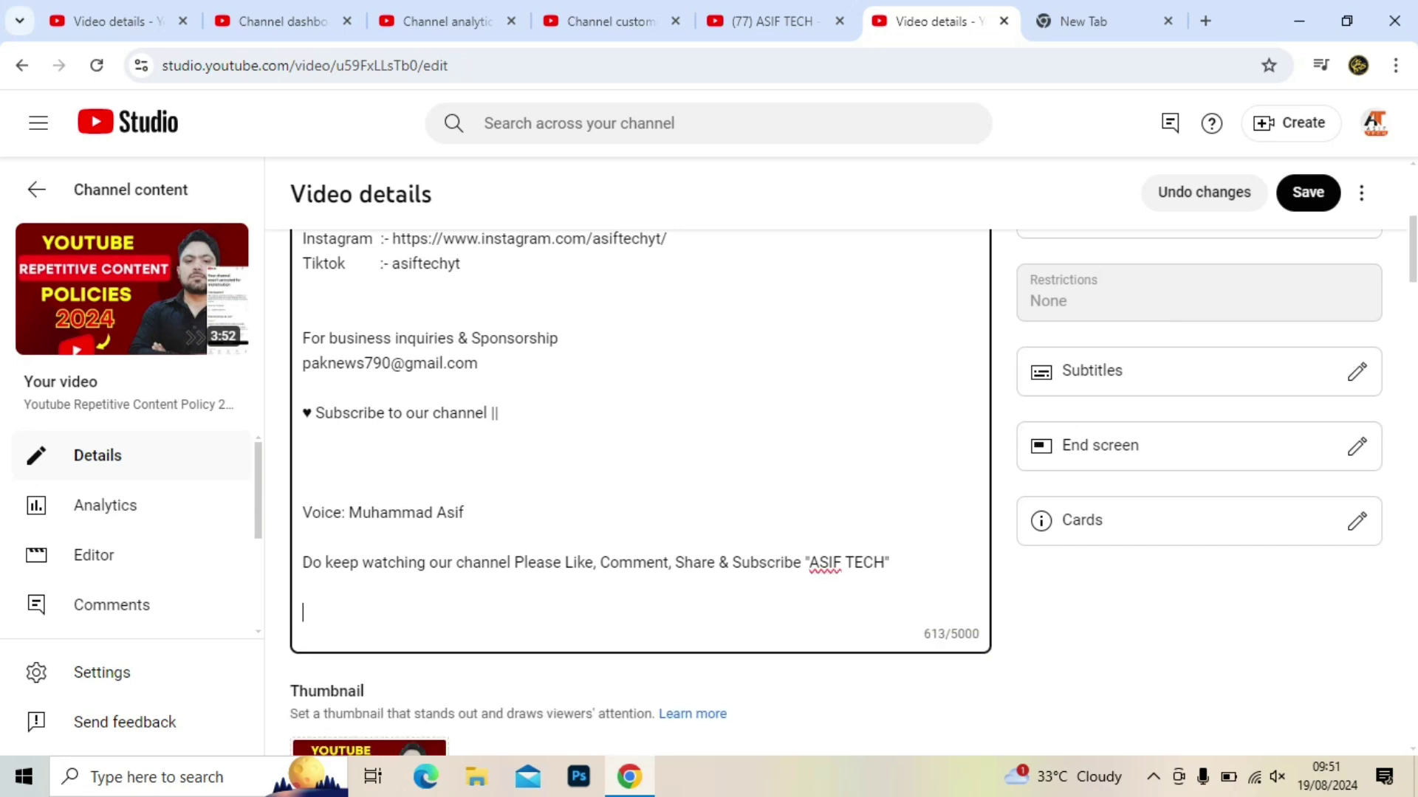
{"action": "key", "text": "BackSpace"}
{"action": "key", "text": "BackSpace"}
{"action": "left_click", "coordinate": [1307, 193]}
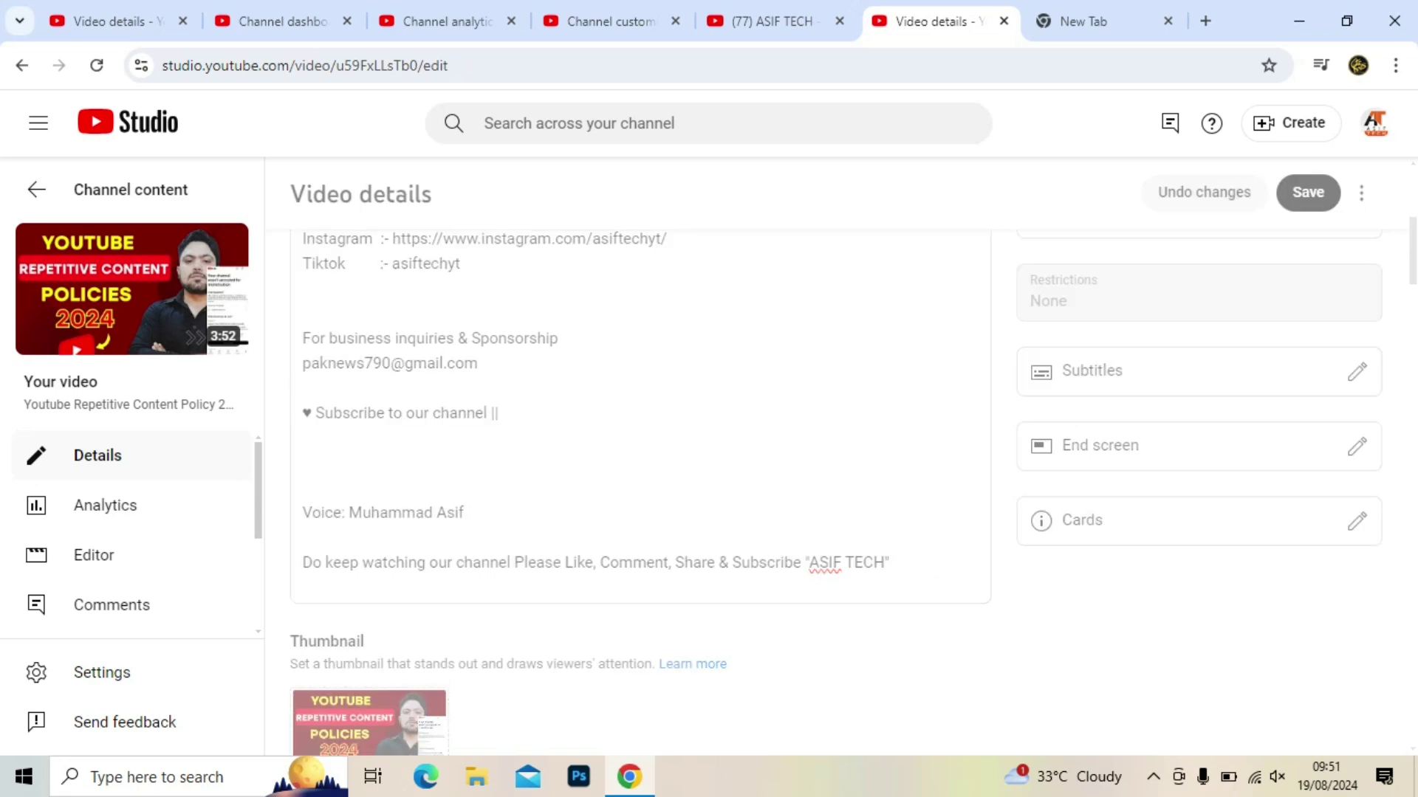
Review the video's audience, age restriction, automatic chapters, tags, language, and recording date and location settings
{"action": "scroll", "coordinate": [639, 421], "scroll_direction": "down", "scroll_amount": 12}
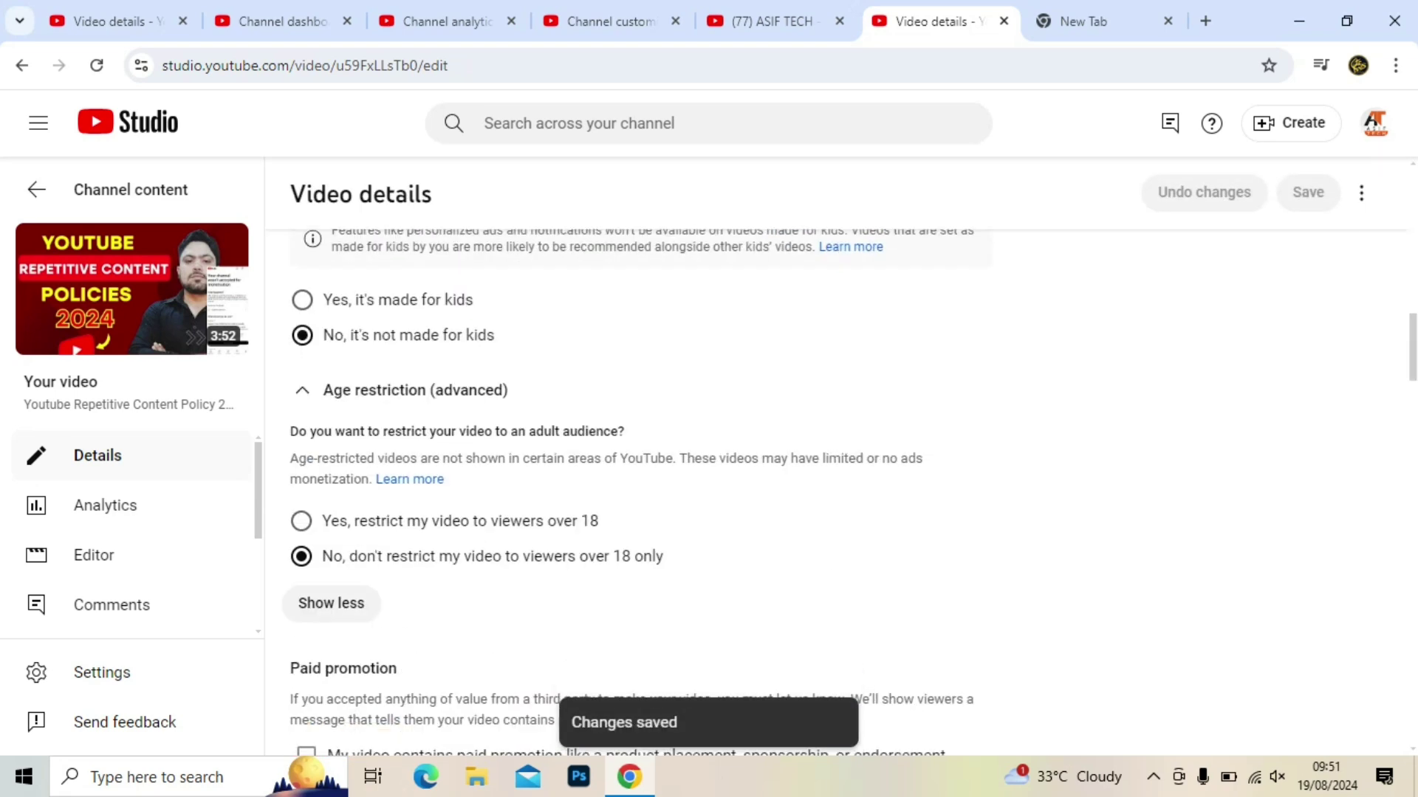
{"action": "scroll", "coordinate": [640, 487], "scroll_direction": "down", "scroll_amount": 10}
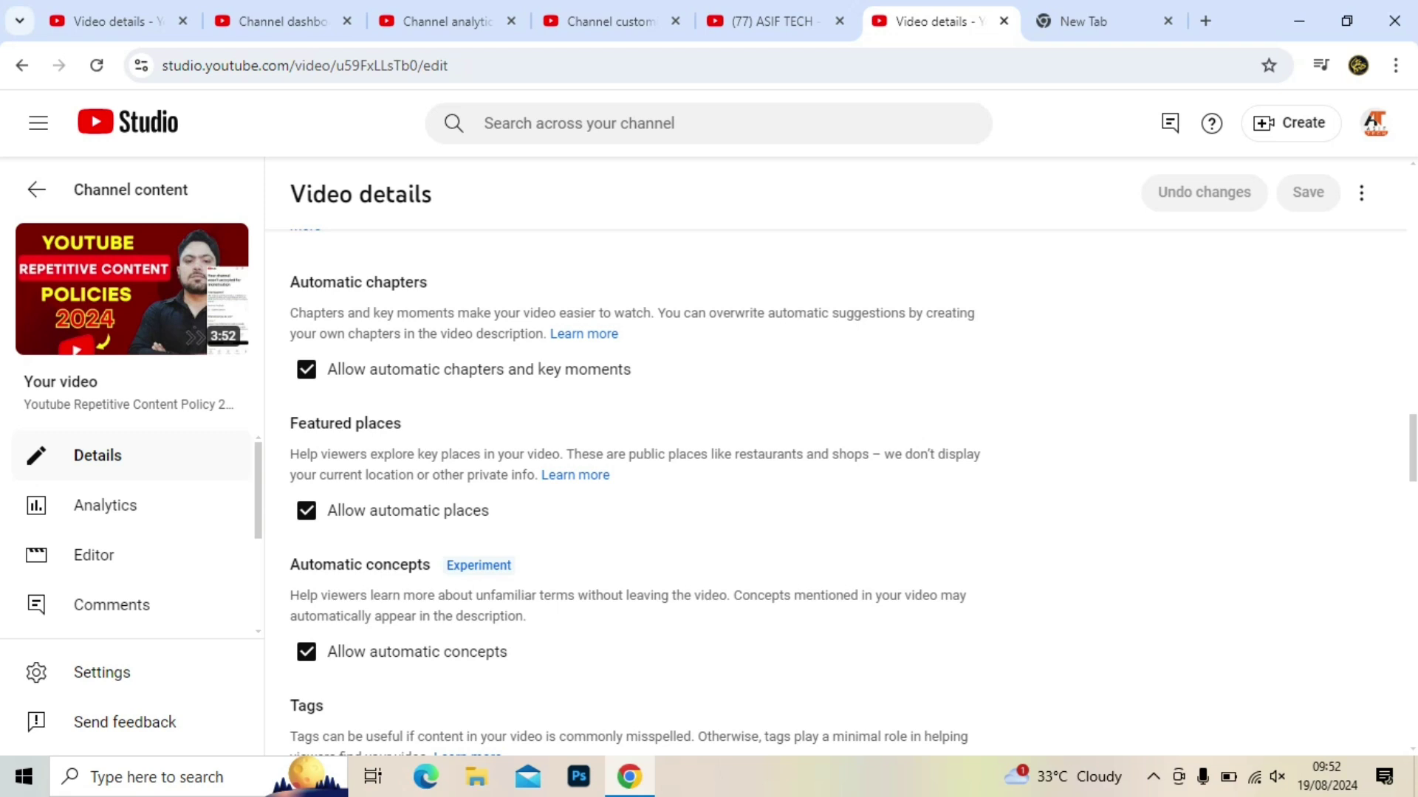
{"action": "scroll", "coordinate": [639, 488], "scroll_direction": "down", "scroll_amount": 1}
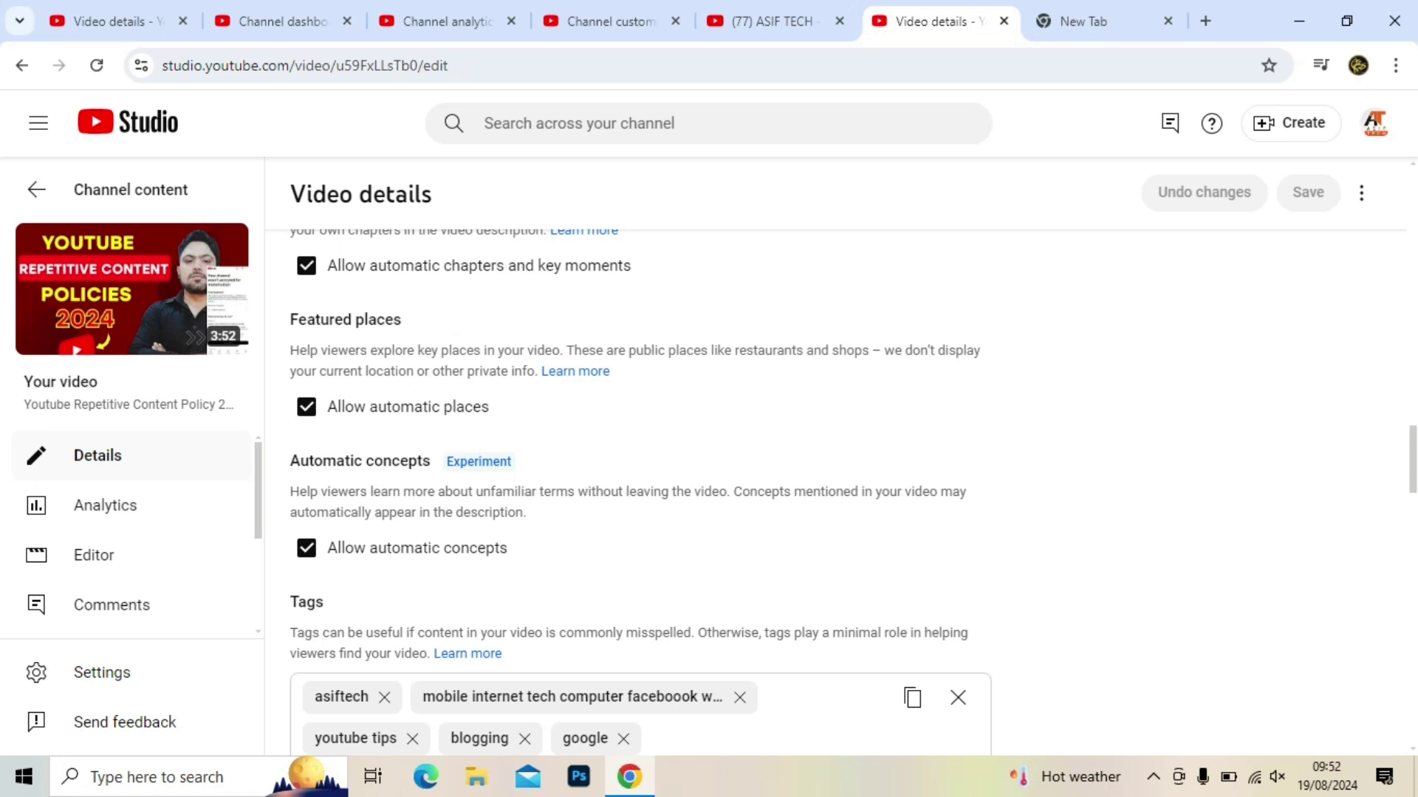
{"action": "scroll", "coordinate": [849, 492], "scroll_direction": "down", "scroll_amount": 4}
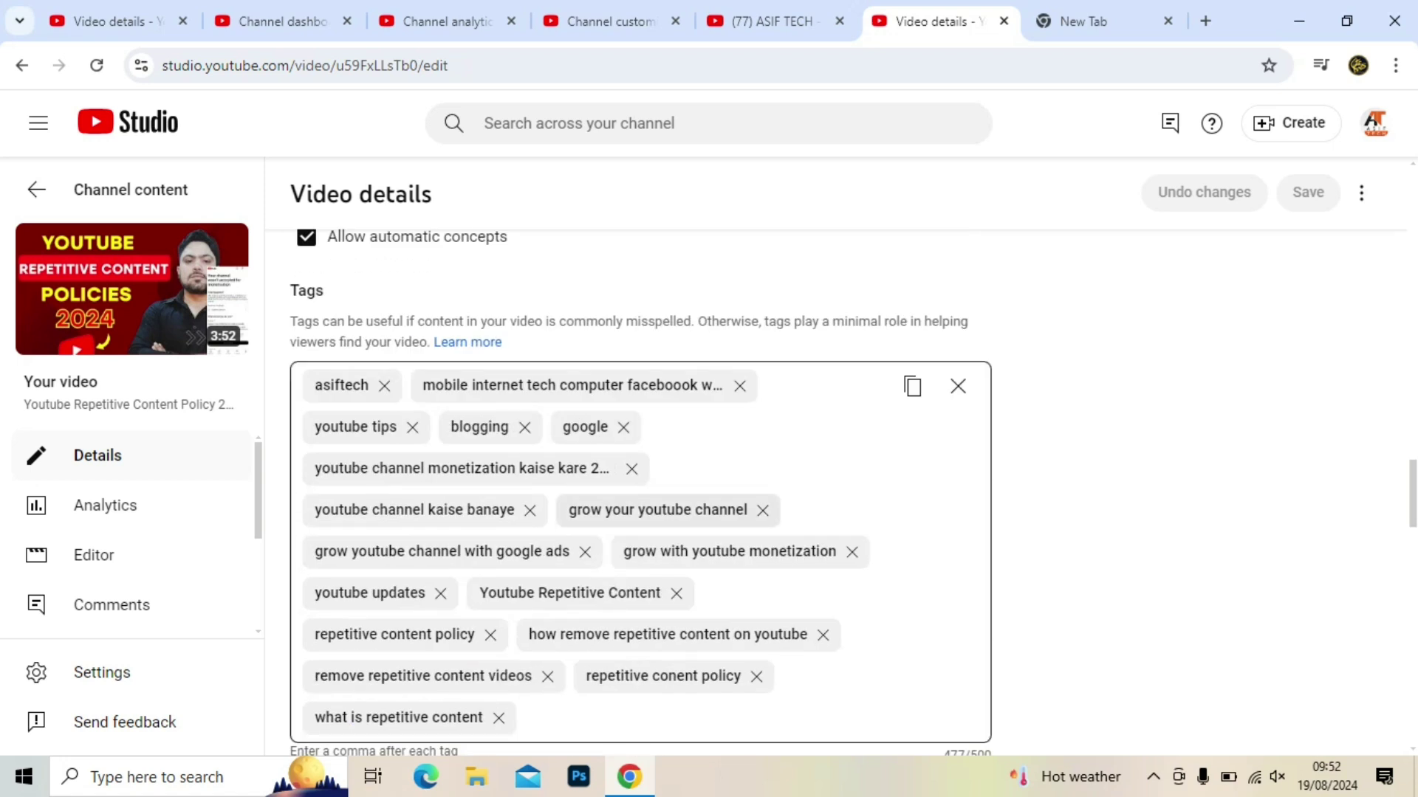
{"action": "scroll", "coordinate": [569, 487], "scroll_direction": "down", "scroll_amount": 1}
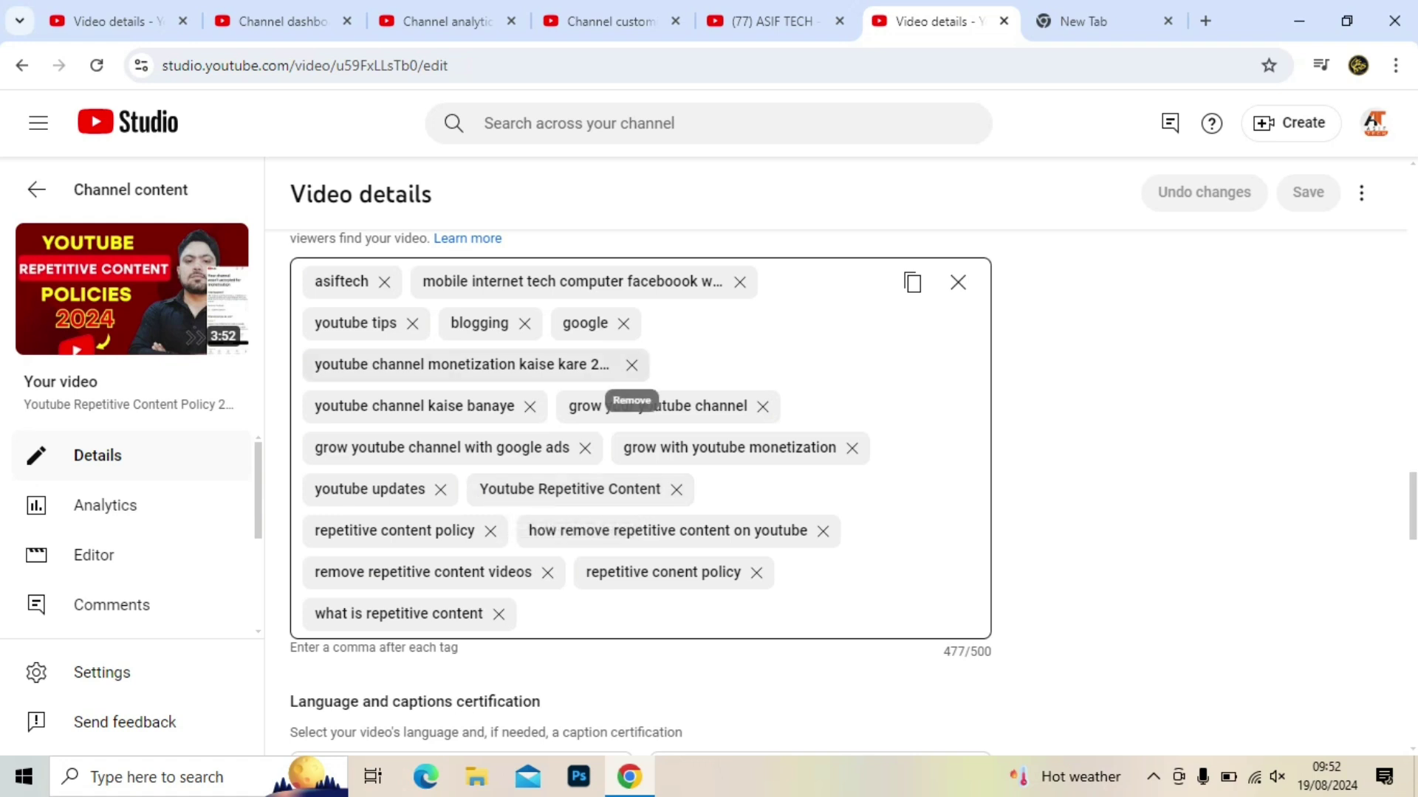
{"action": "scroll", "coordinate": [435, 473], "scroll_direction": "down", "scroll_amount": 1}
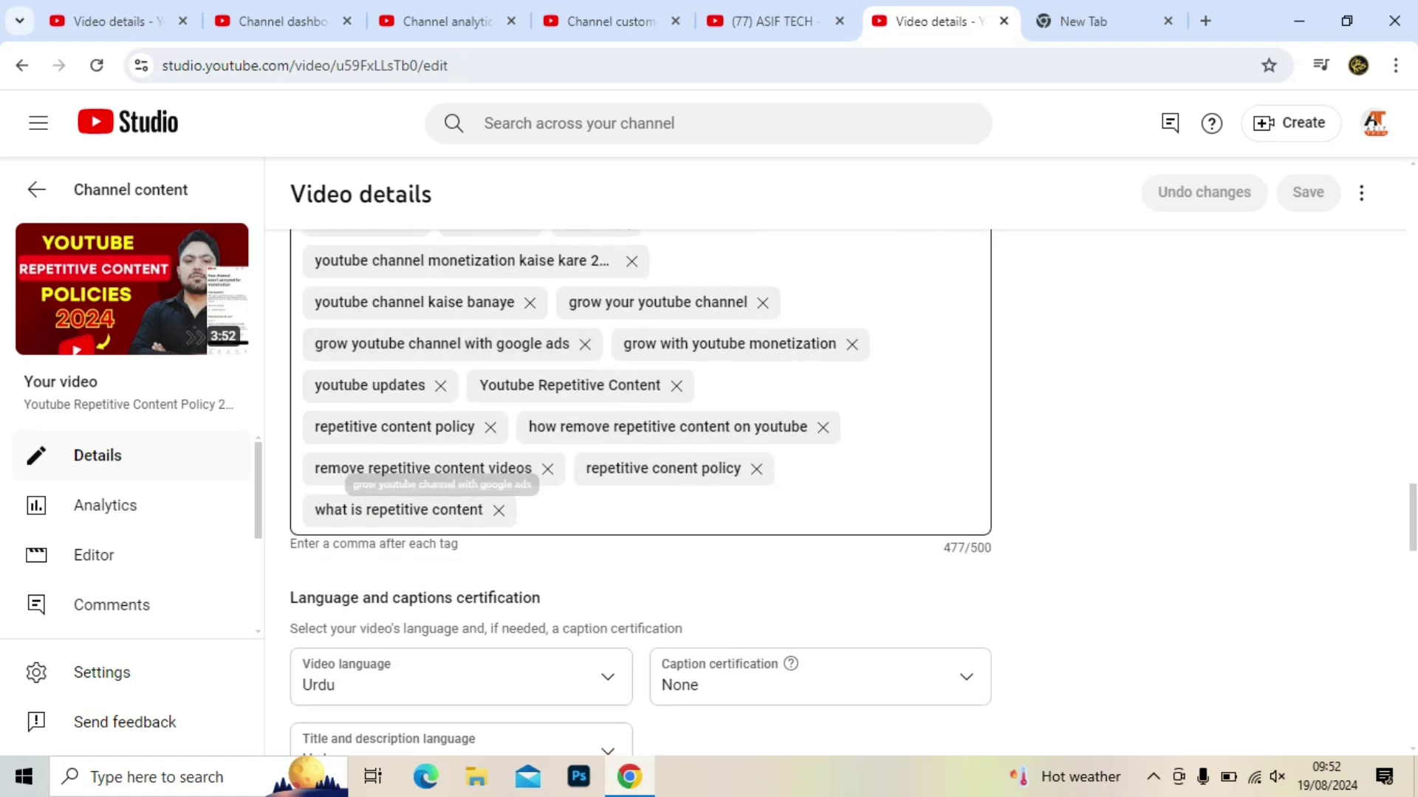
{"action": "scroll", "coordinate": [458, 443], "scroll_direction": "down", "scroll_amount": 3}
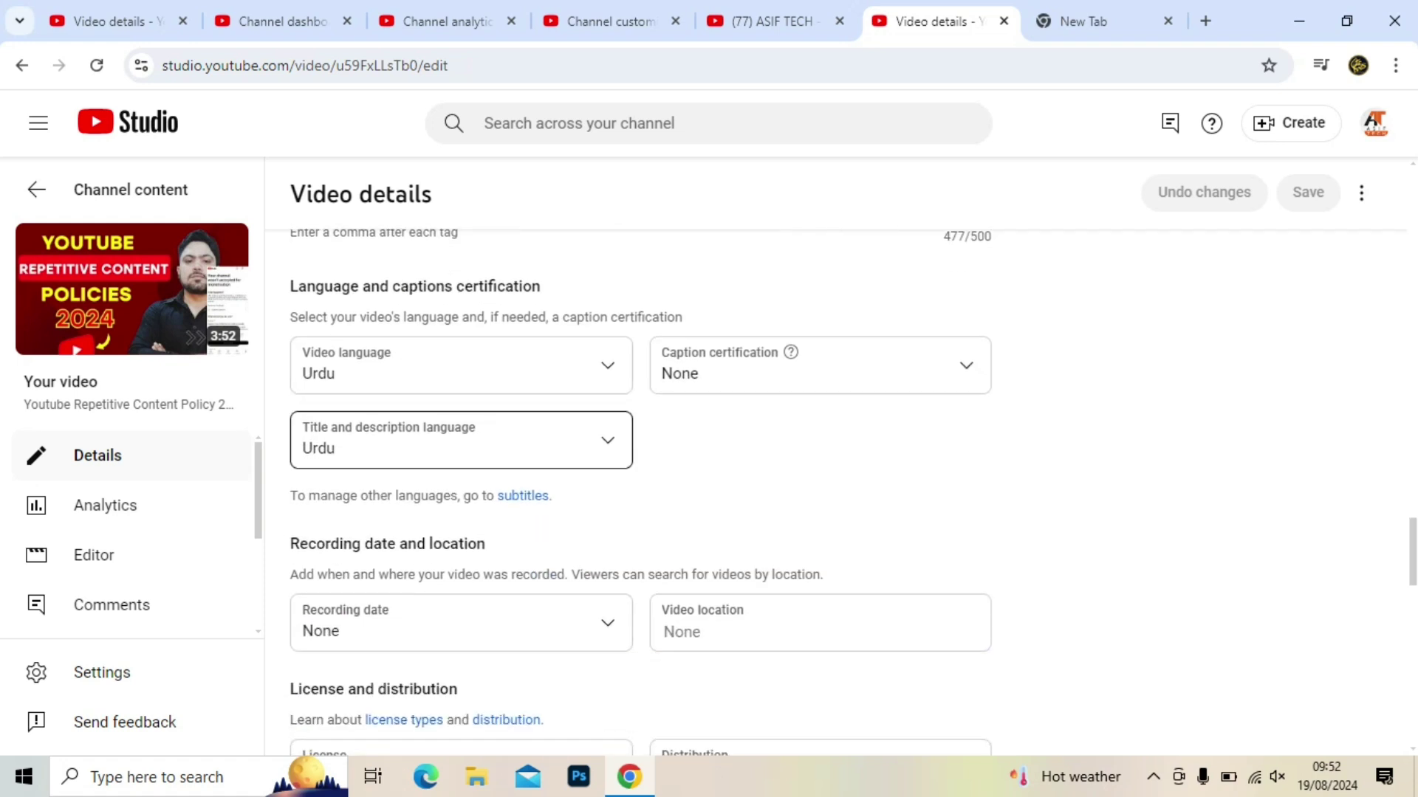
{"action": "scroll", "coordinate": [461, 440], "scroll_direction": "down", "scroll_amount": 1}
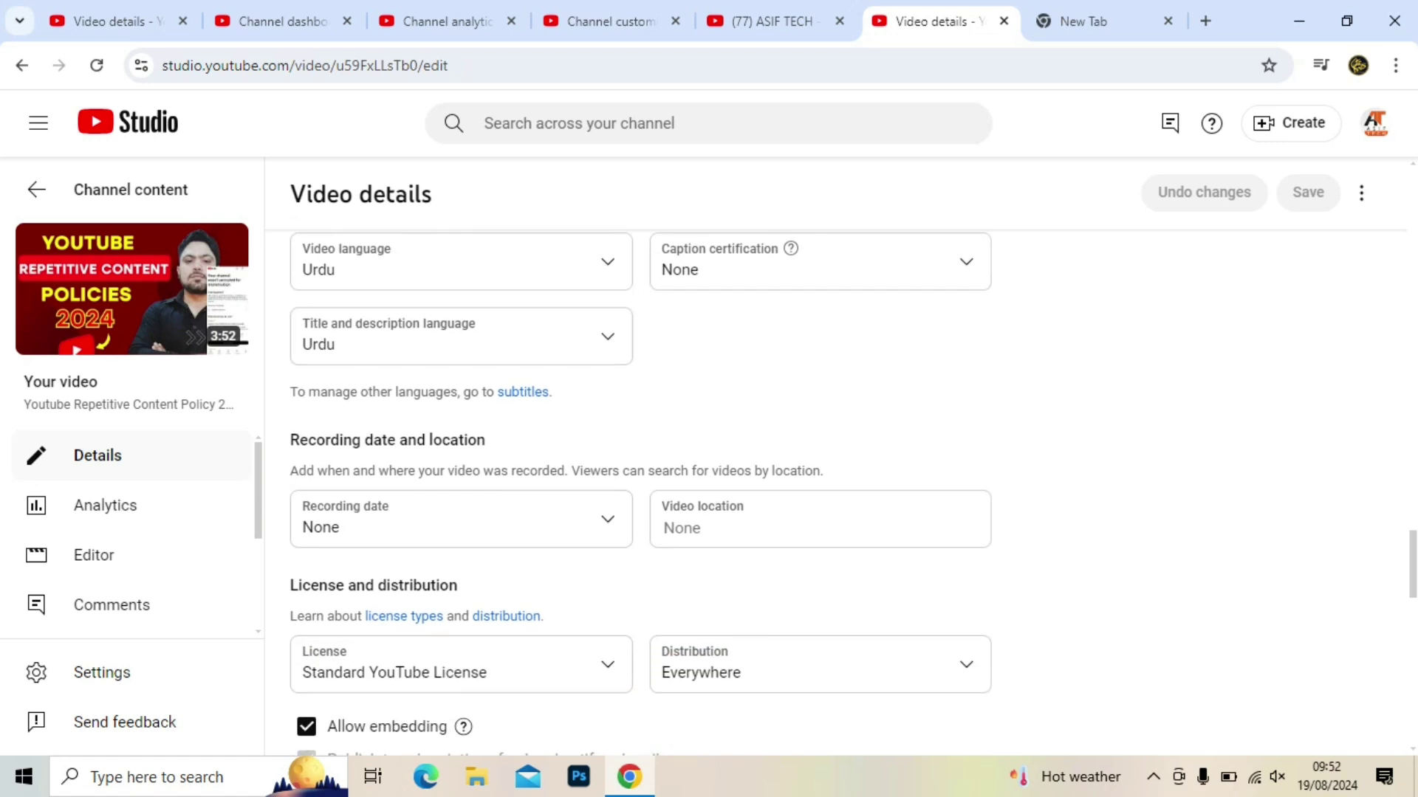
{"action": "scroll", "coordinate": [461, 440], "scroll_direction": "down", "scroll_amount": 1}
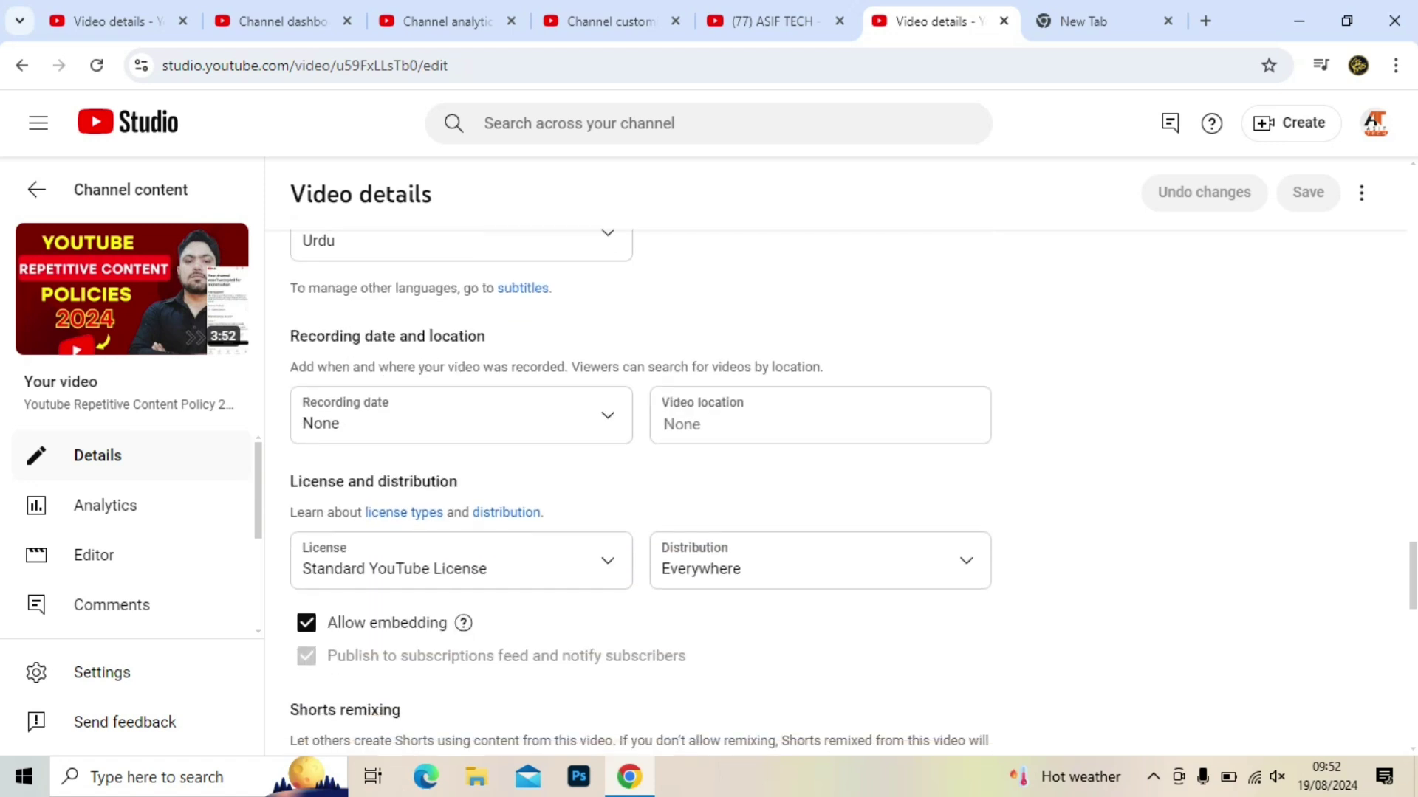
Set the video's license to Creative Commons - Attribution
{"action": "scroll", "coordinate": [853, 493], "scroll_direction": "down", "scroll_amount": 2}
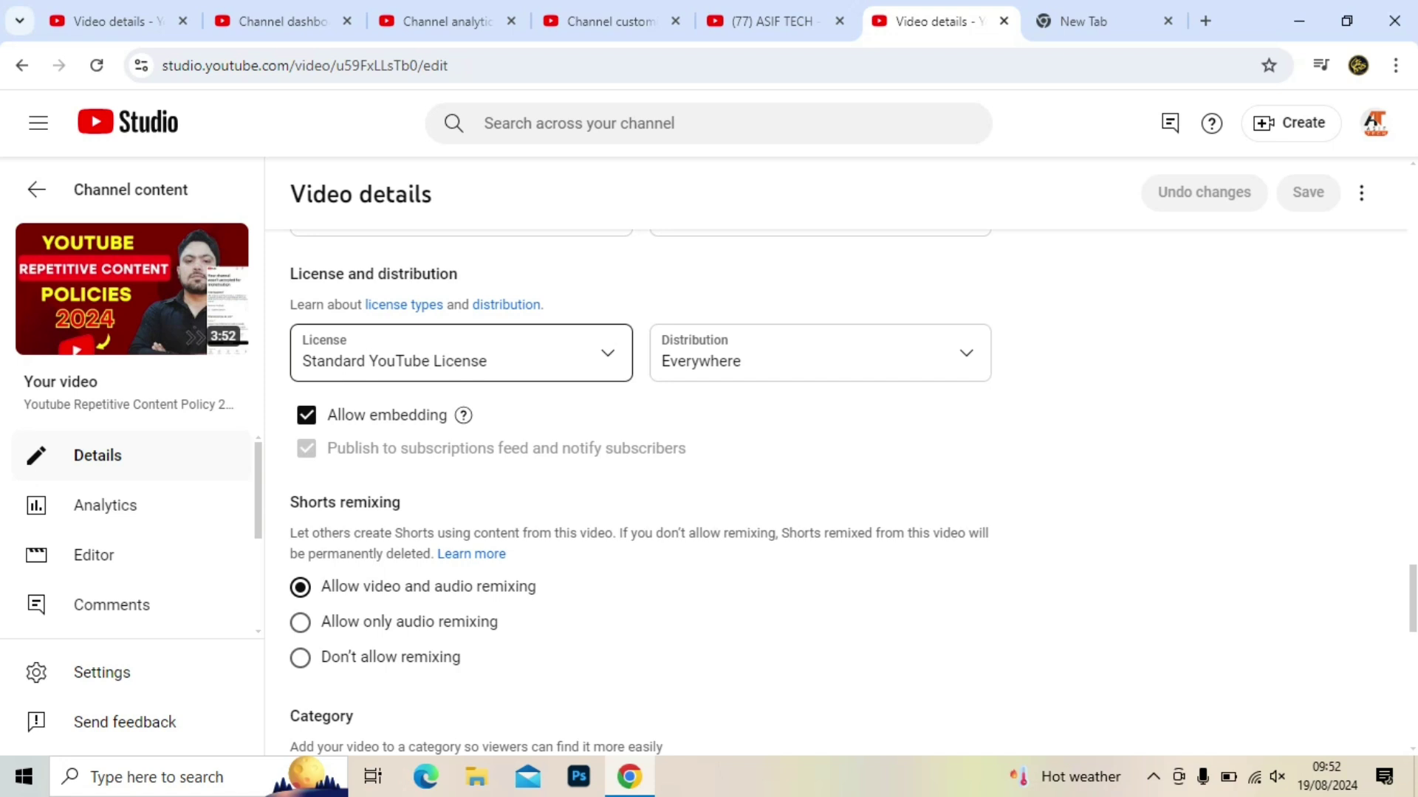
{"action": "left_click", "coordinate": [460, 353]}
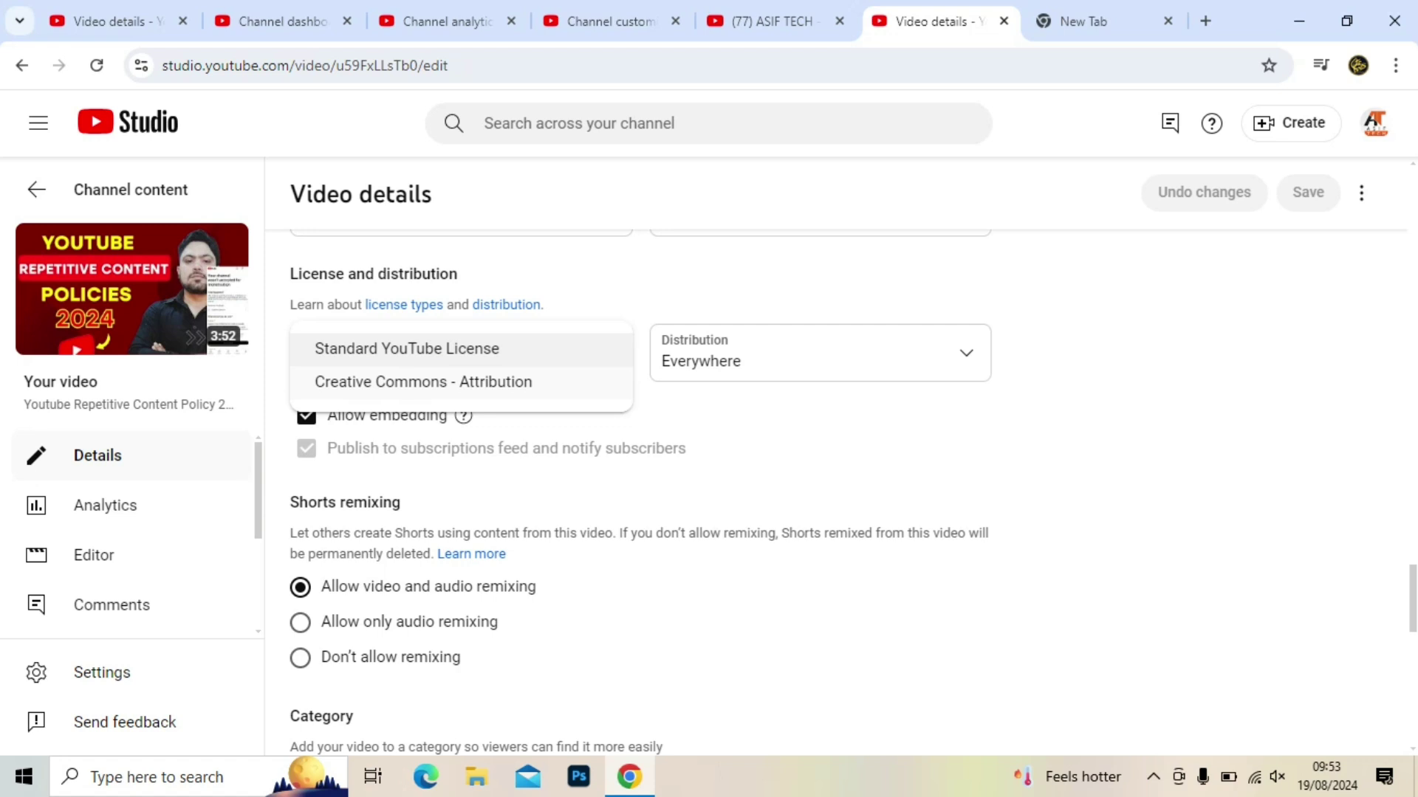
{"action": "left_click", "coordinate": [423, 381]}
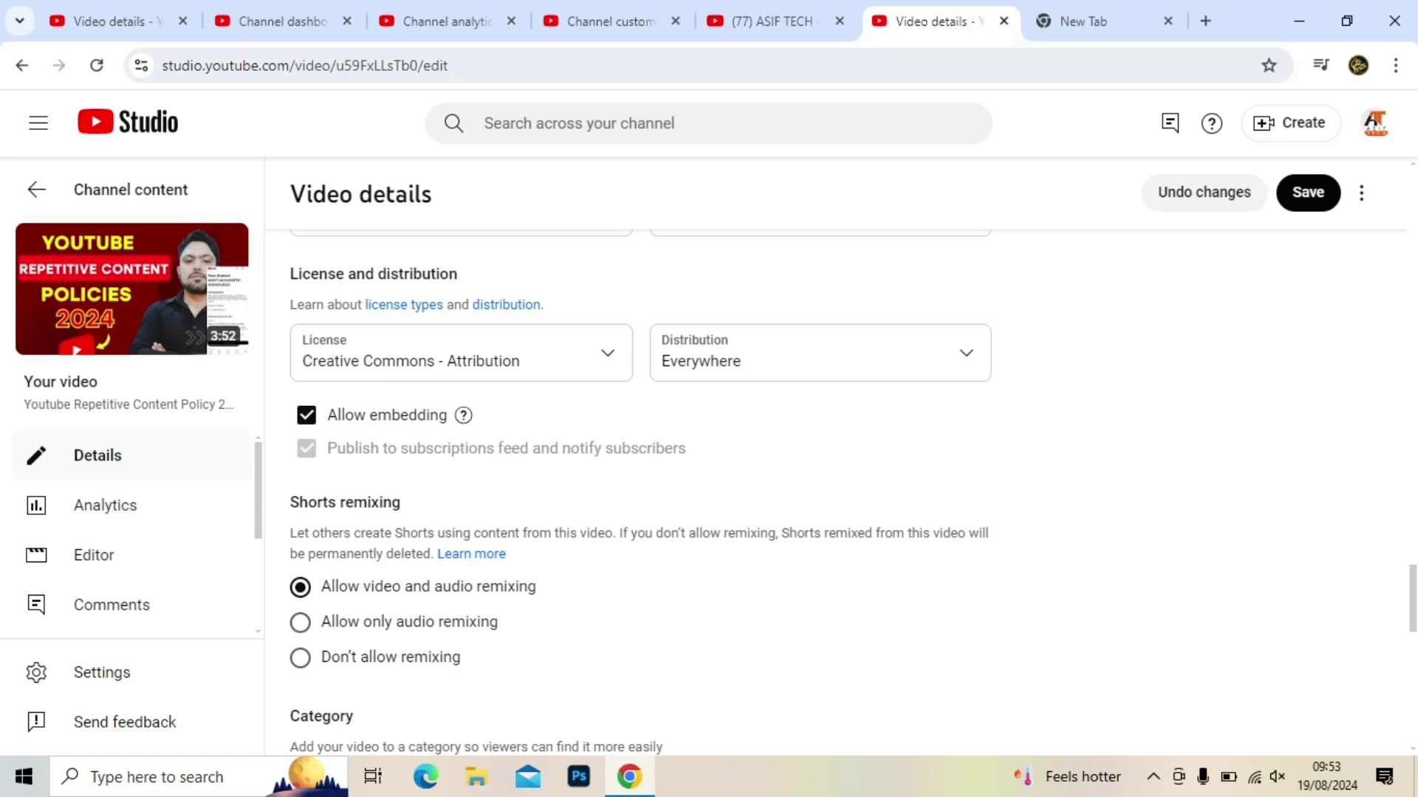
Look through the available video categories without changing the selection, and review the education and comment settings below
{"action": "scroll", "coordinate": [640, 494], "scroll_direction": "down", "scroll_amount": 4}
{"action": "scroll", "coordinate": [639, 495], "scroll_direction": "down", "scroll_amount": 2}
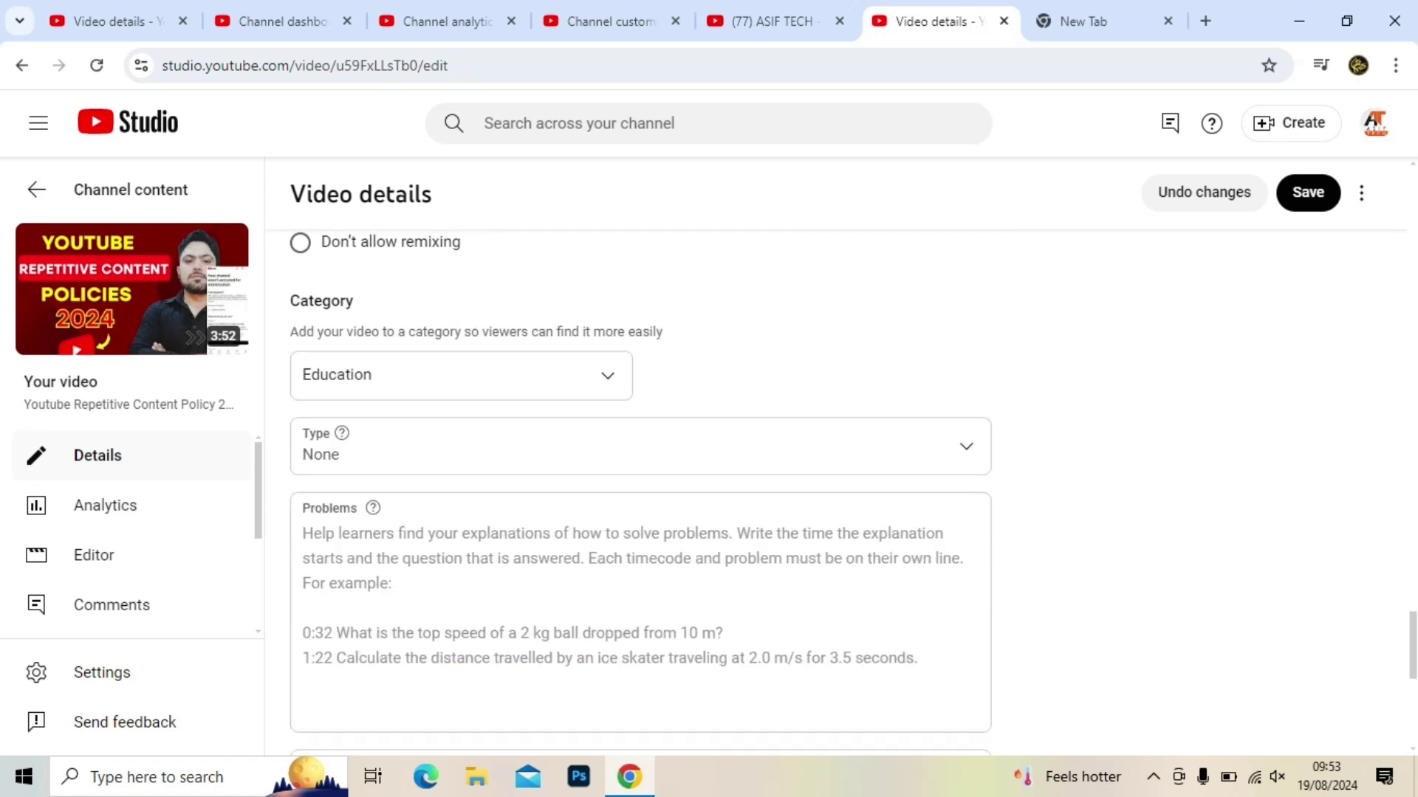
{"action": "left_click", "coordinate": [457, 376]}
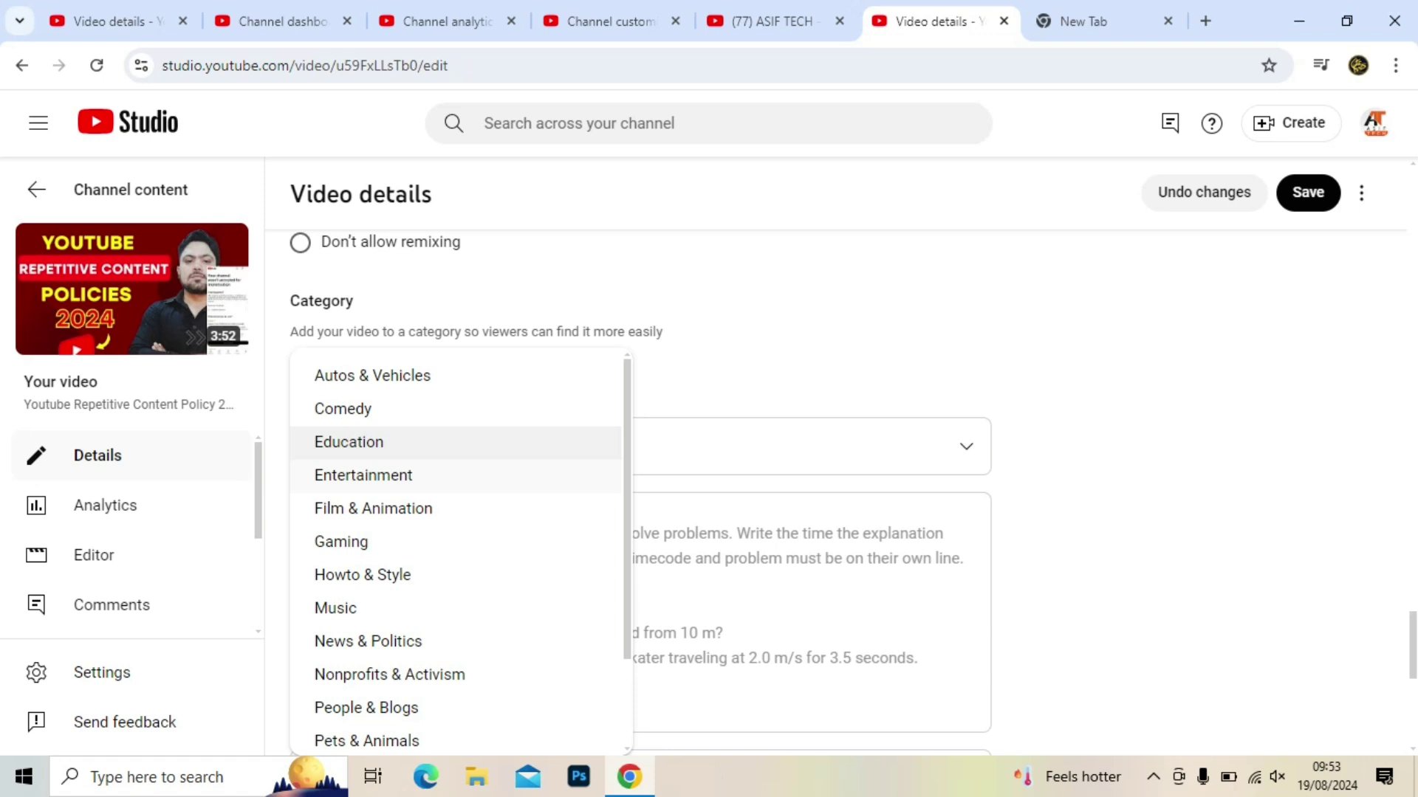
{"action": "scroll", "coordinate": [458, 487], "scroll_direction": "down", "scroll_amount": 2}
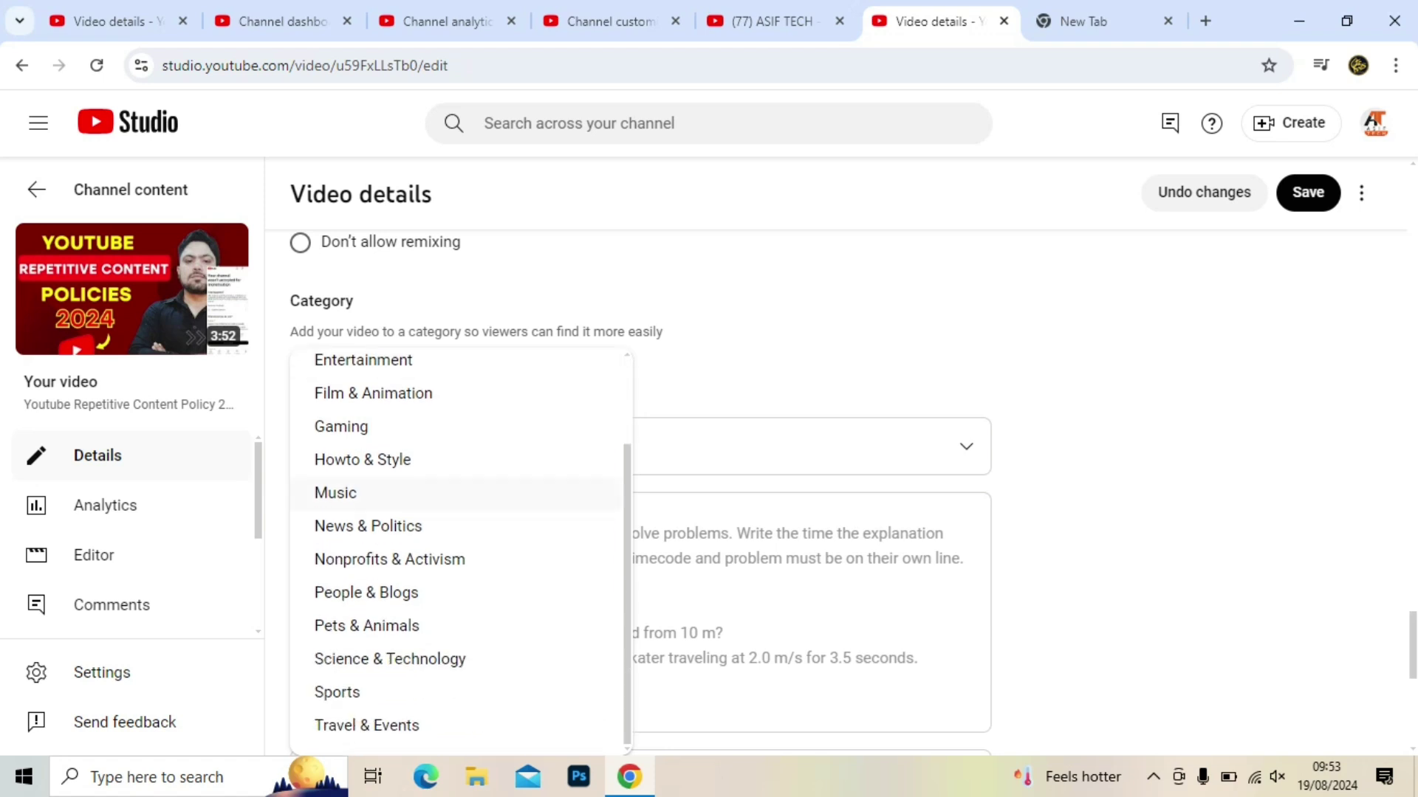
{"action": "scroll", "coordinate": [458, 559], "scroll_direction": "up", "scroll_amount": 2}
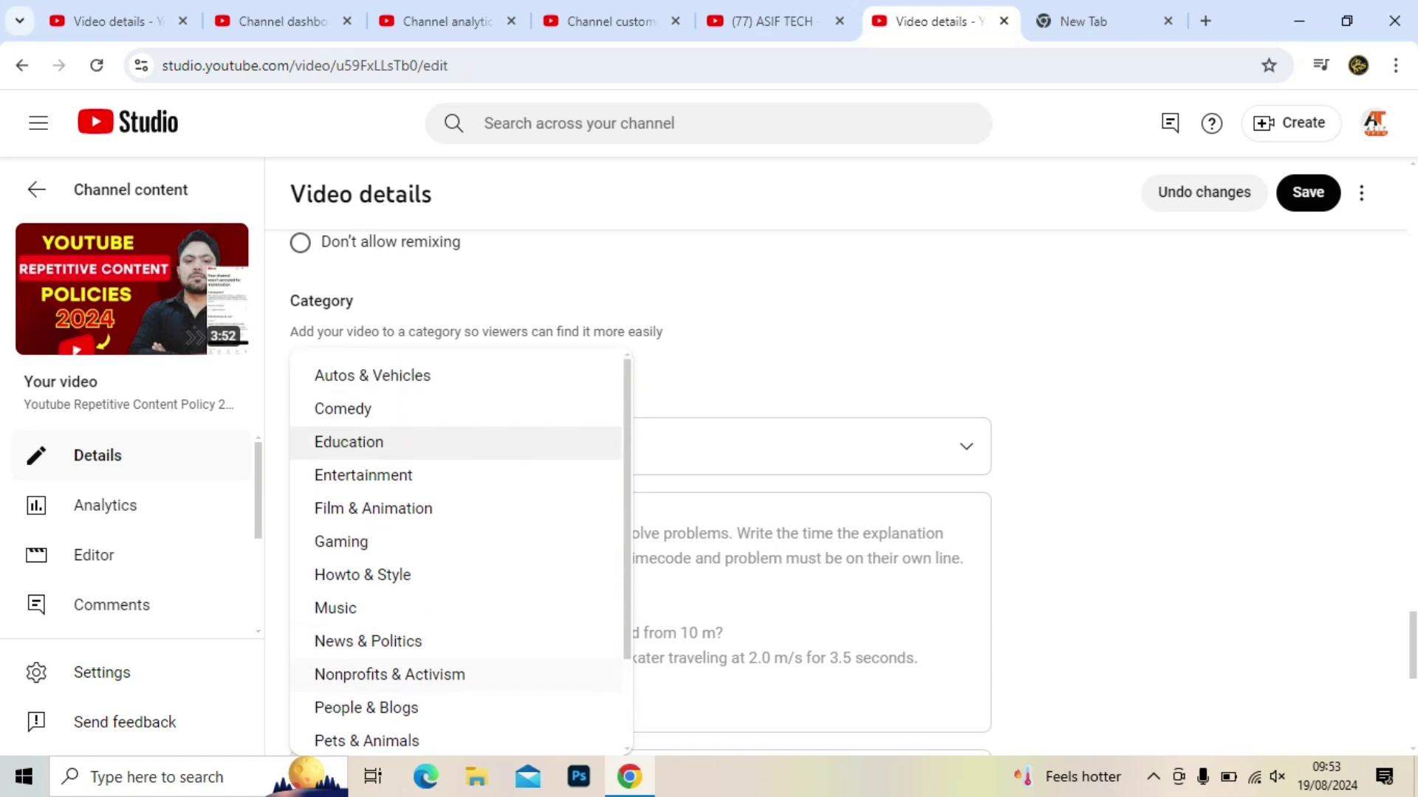
{"action": "key", "text": "Escape"}
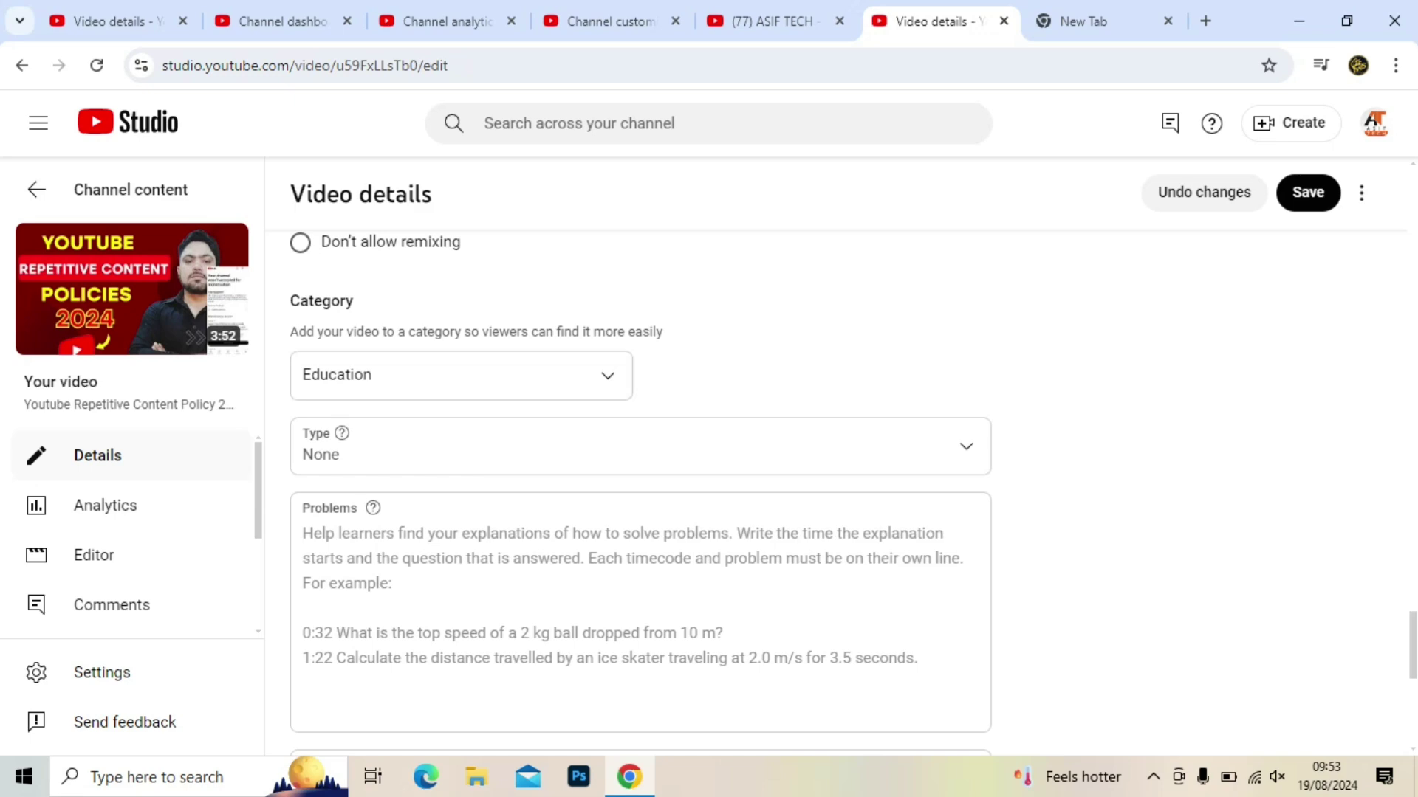
{"action": "scroll", "coordinate": [641, 480], "scroll_direction": "down", "scroll_amount": 2}
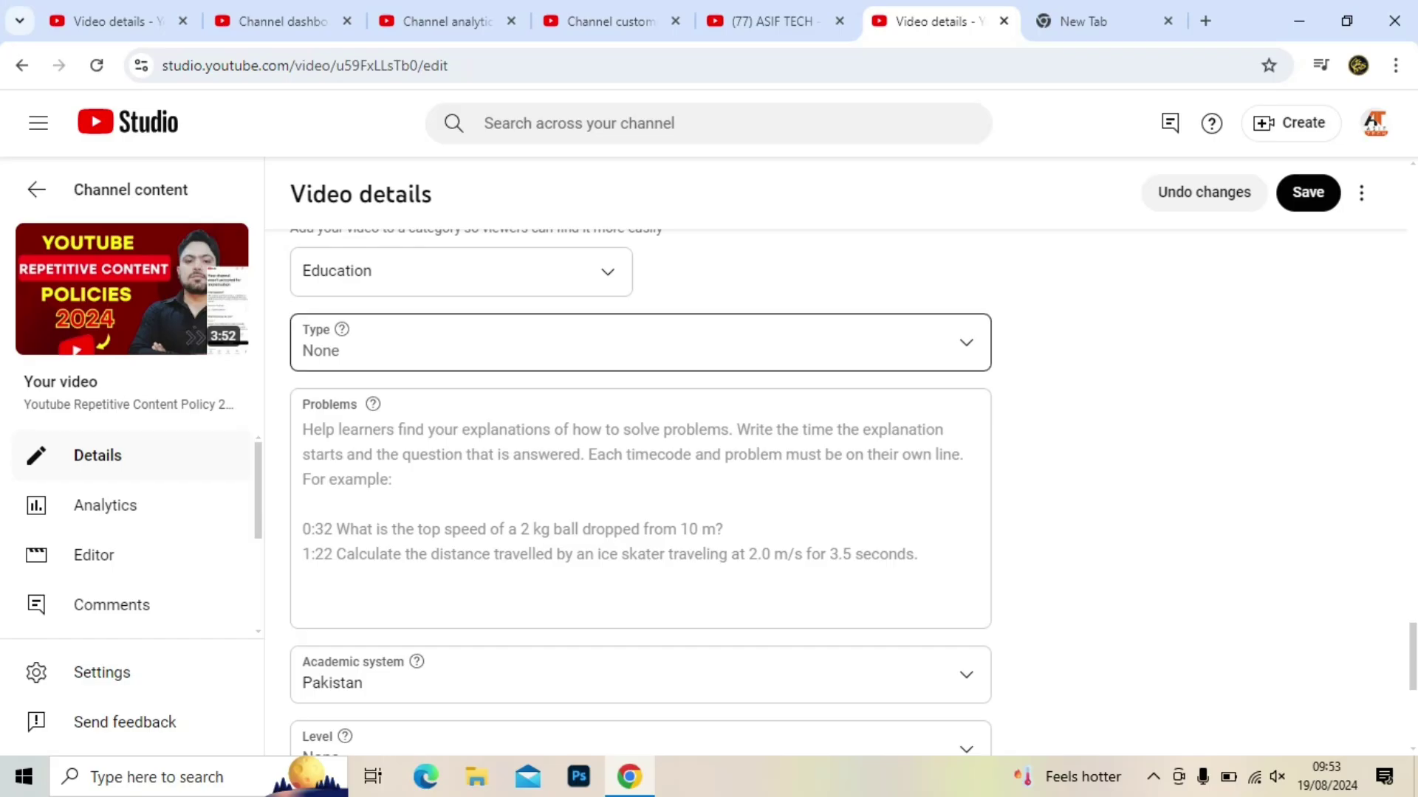
{"action": "scroll", "coordinate": [640, 495], "scroll_direction": "down", "scroll_amount": 6}
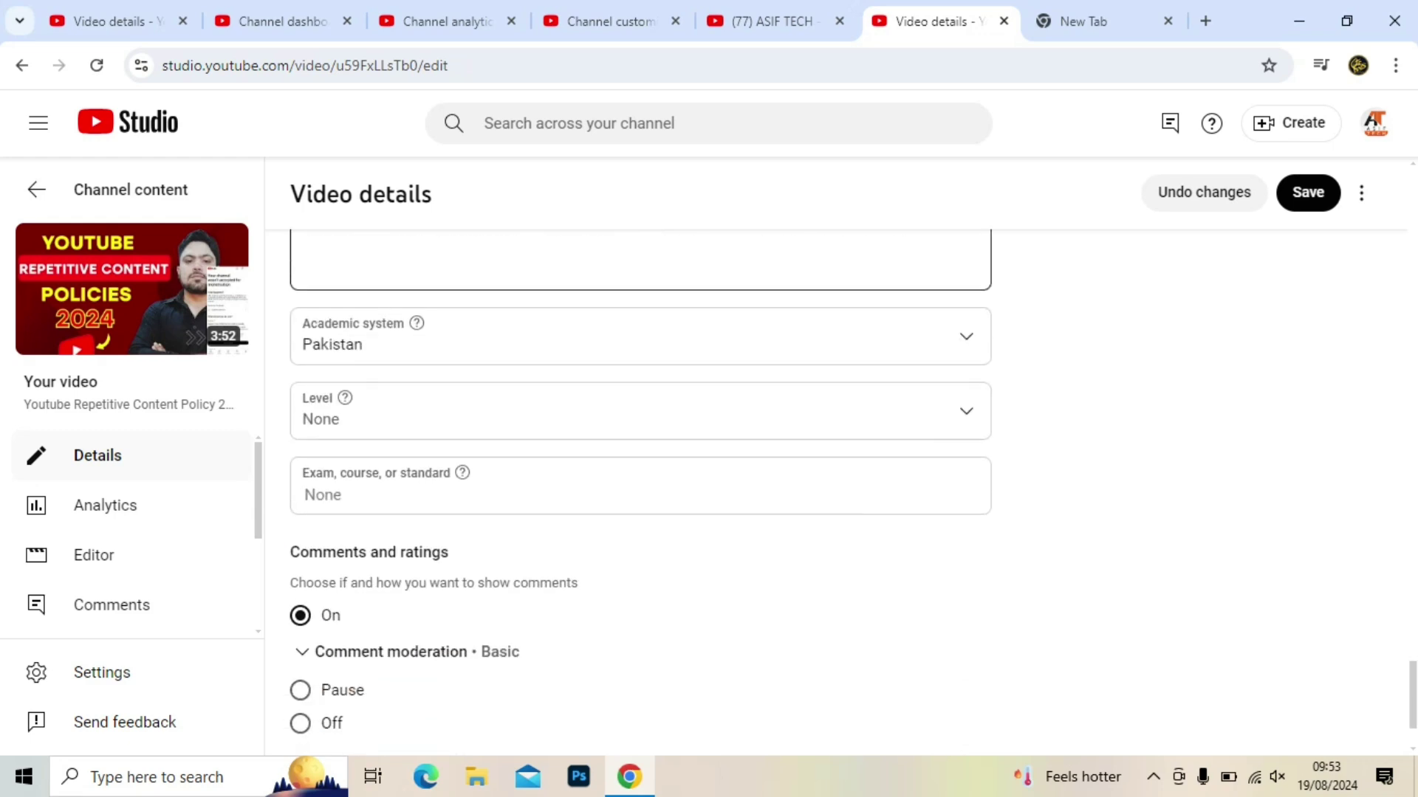
Leave the video details and revisit the Novels and Story channel's feature eligibility settings in its open dashboard
{"action": "scroll", "coordinate": [641, 487], "scroll_direction": "up", "scroll_amount": 15}
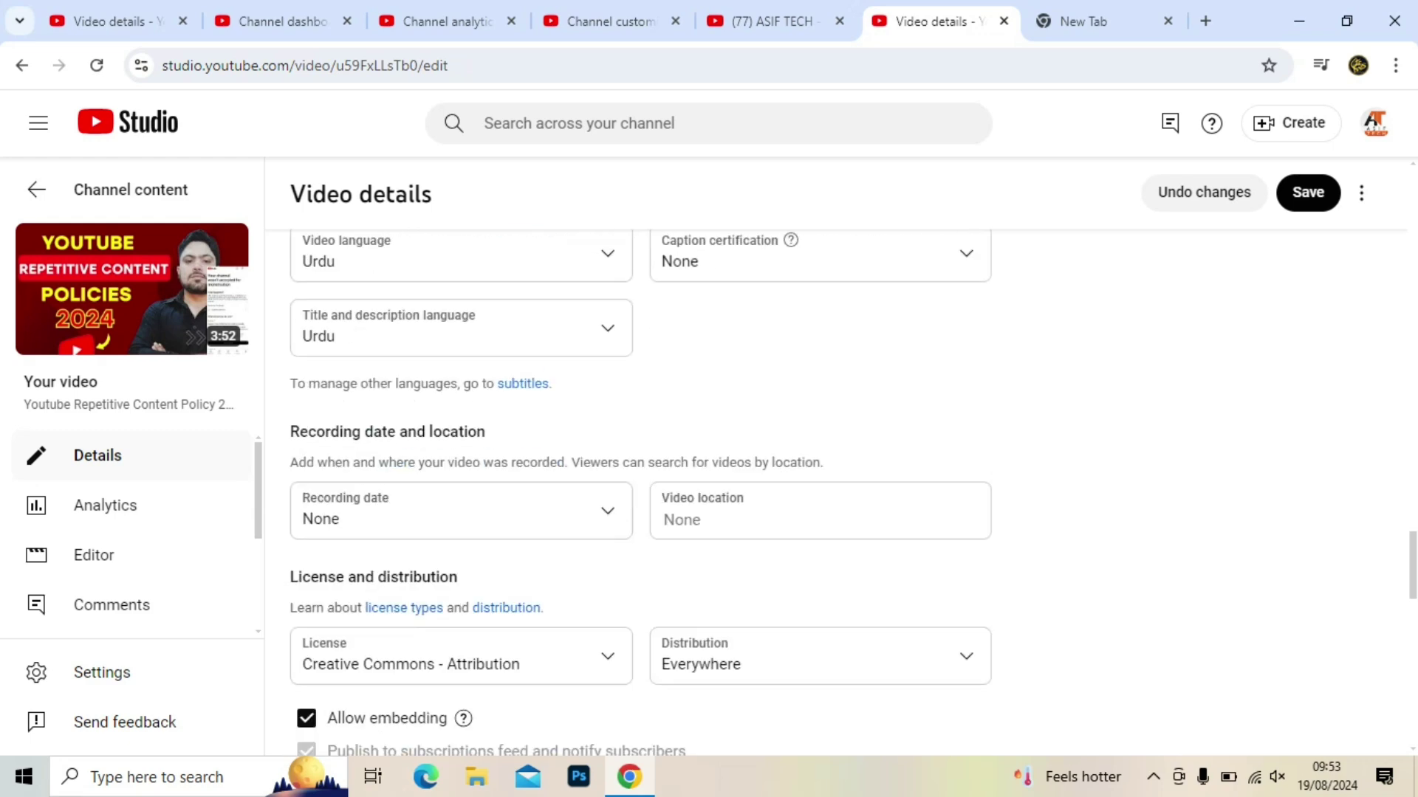
{"action": "scroll", "coordinate": [641, 491], "scroll_direction": "up", "scroll_amount": 15}
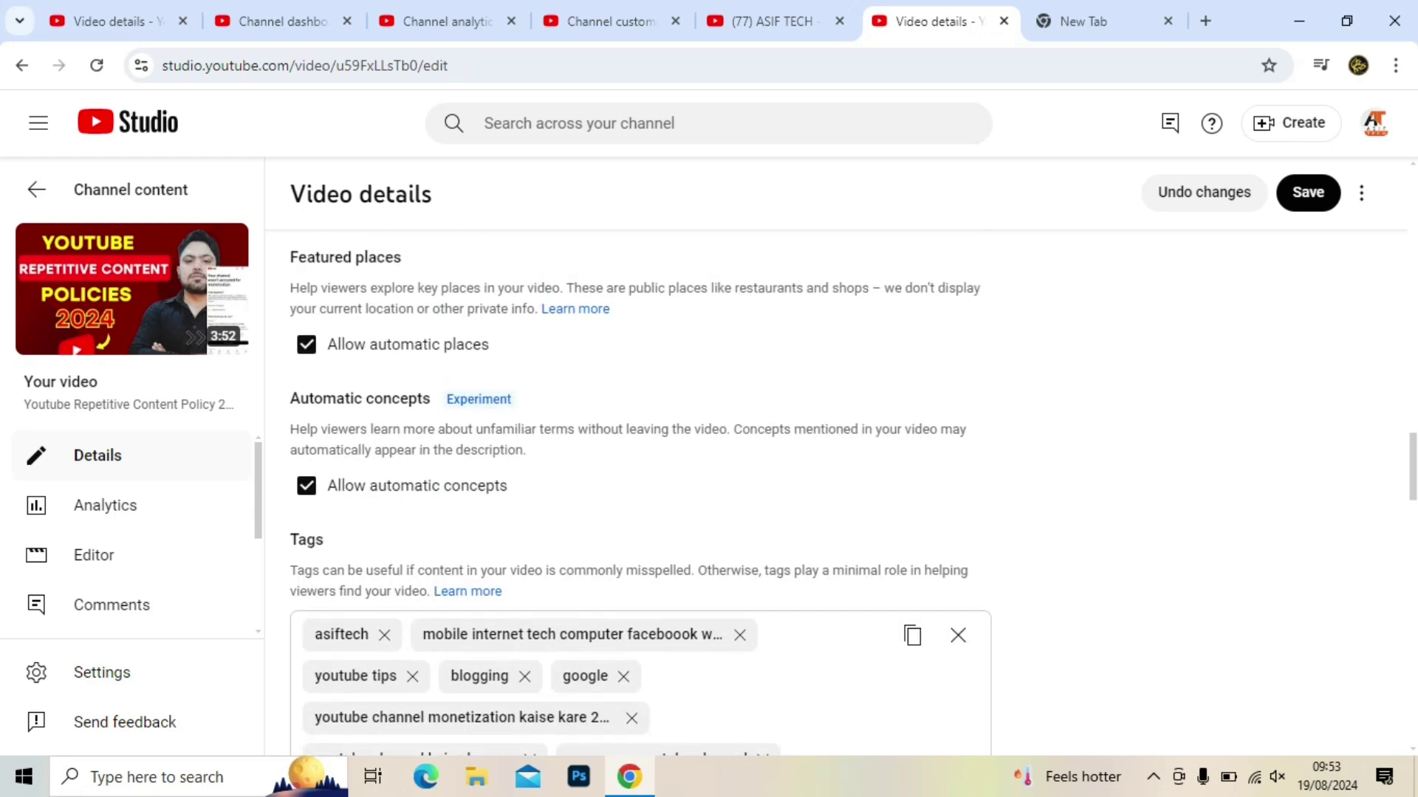
{"action": "scroll", "coordinate": [641, 492], "scroll_direction": "up", "scroll_amount": 15}
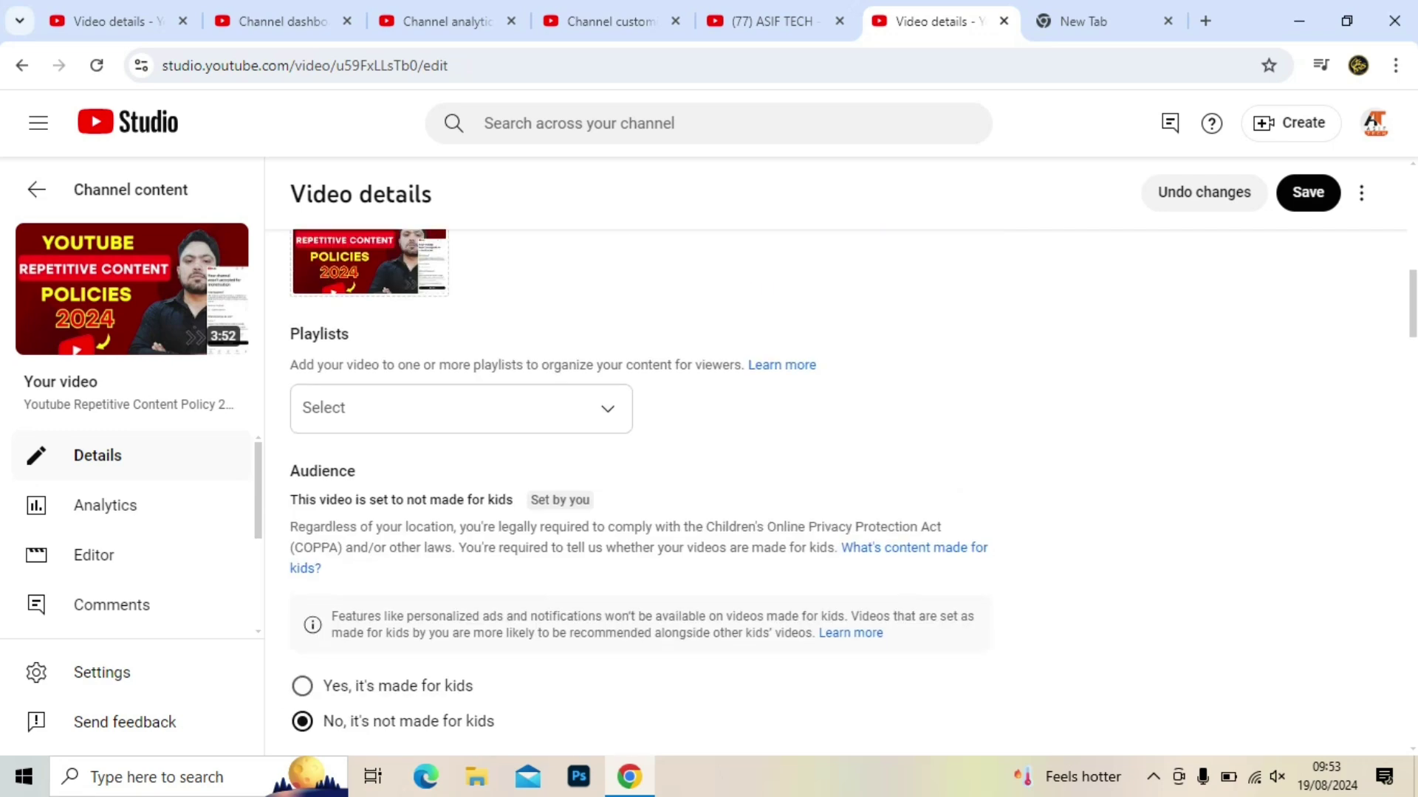
{"action": "left_click", "coordinate": [117, 21]}
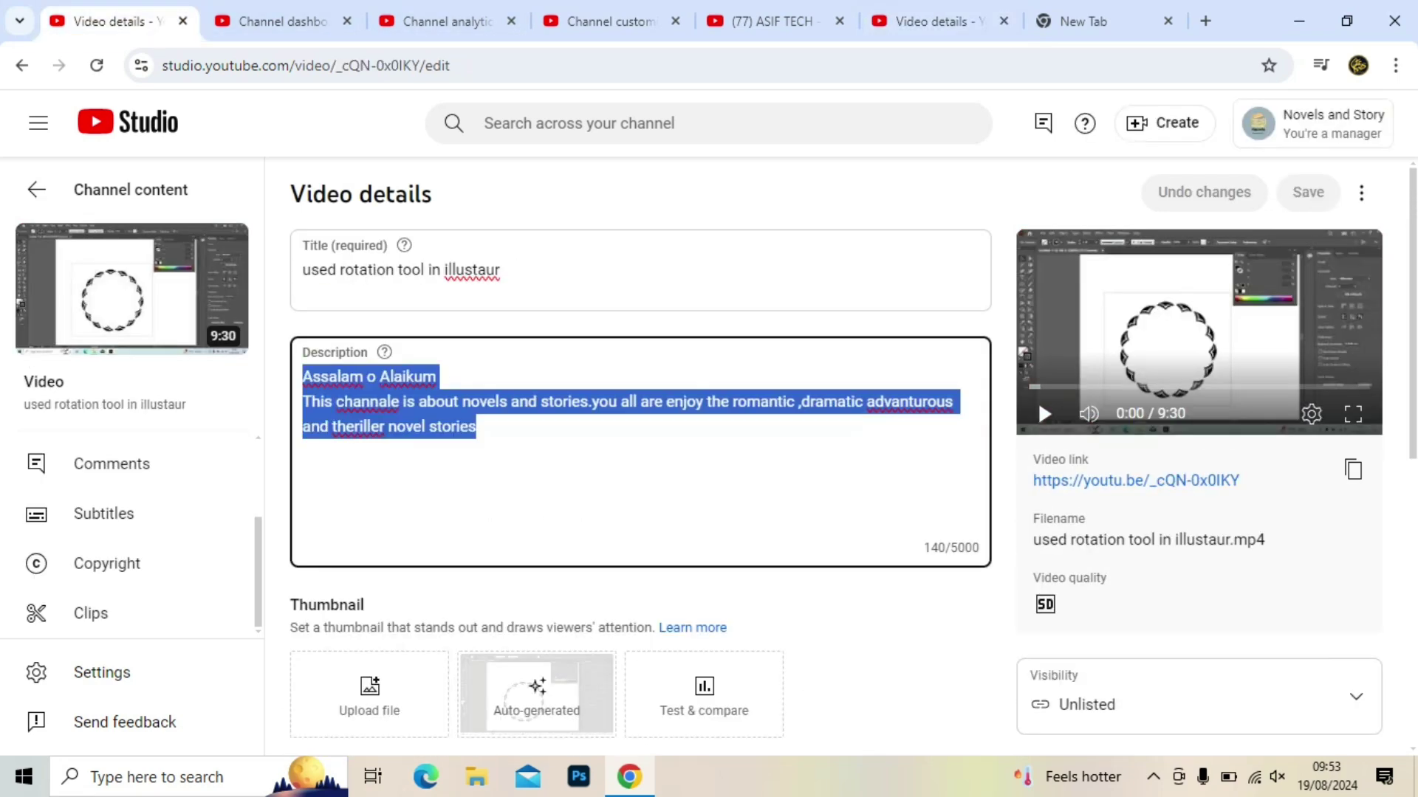
{"action": "left_click", "coordinate": [282, 21]}
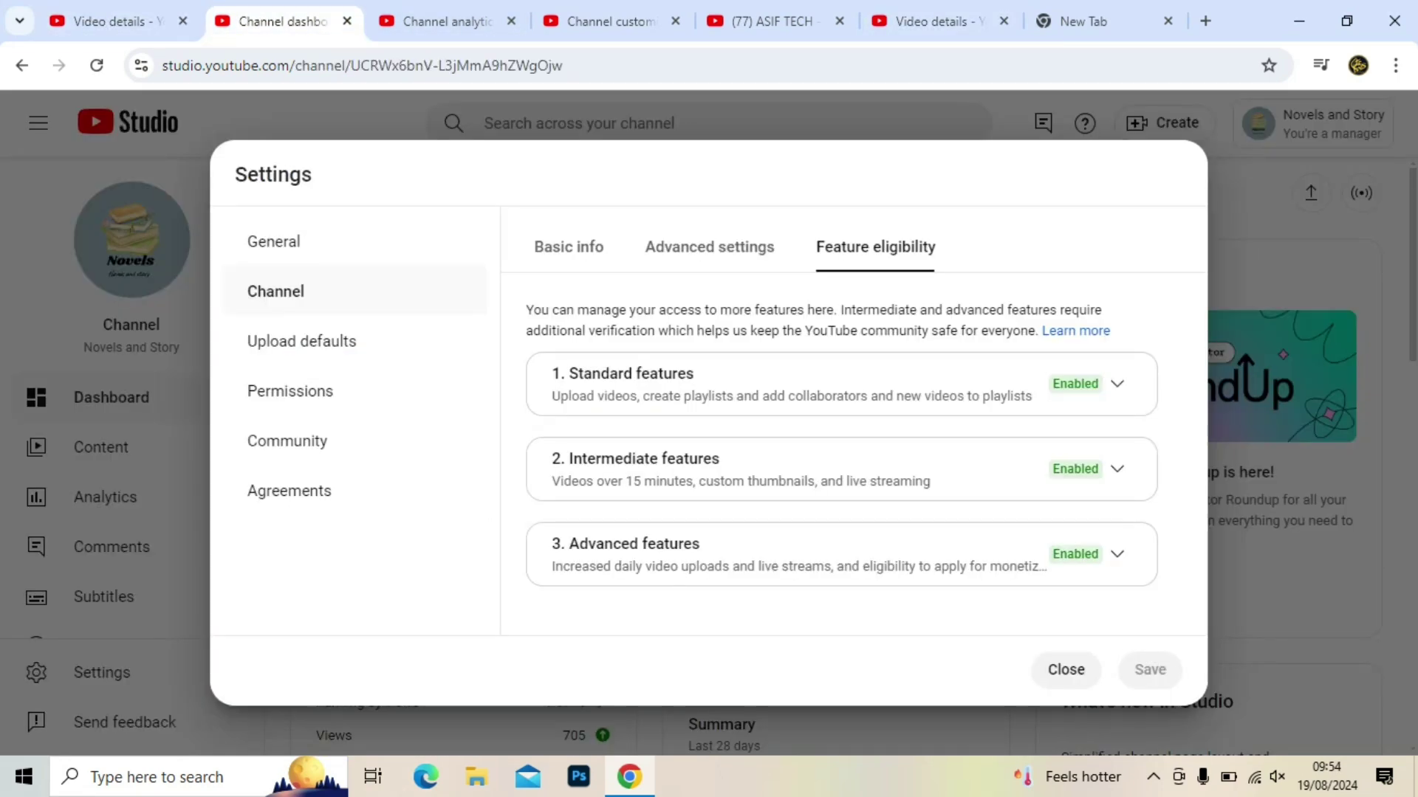
Examine when viewers are on YouTube in the channel's audience analytics, checking the Sunday and Saturday evening hours
{"action": "left_click", "coordinate": [446, 22]}
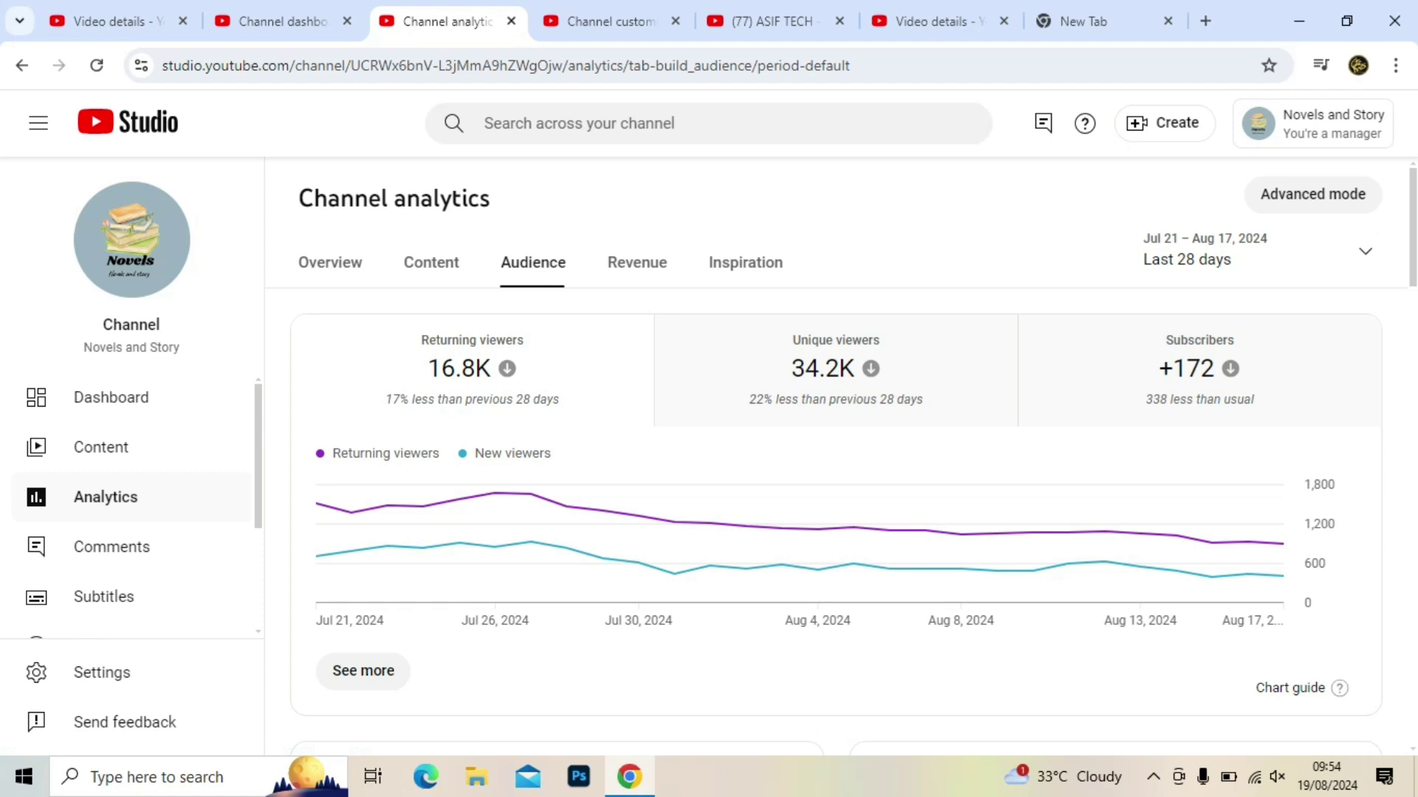
{"action": "scroll", "coordinate": [835, 458], "scroll_direction": "down", "scroll_amount": 5}
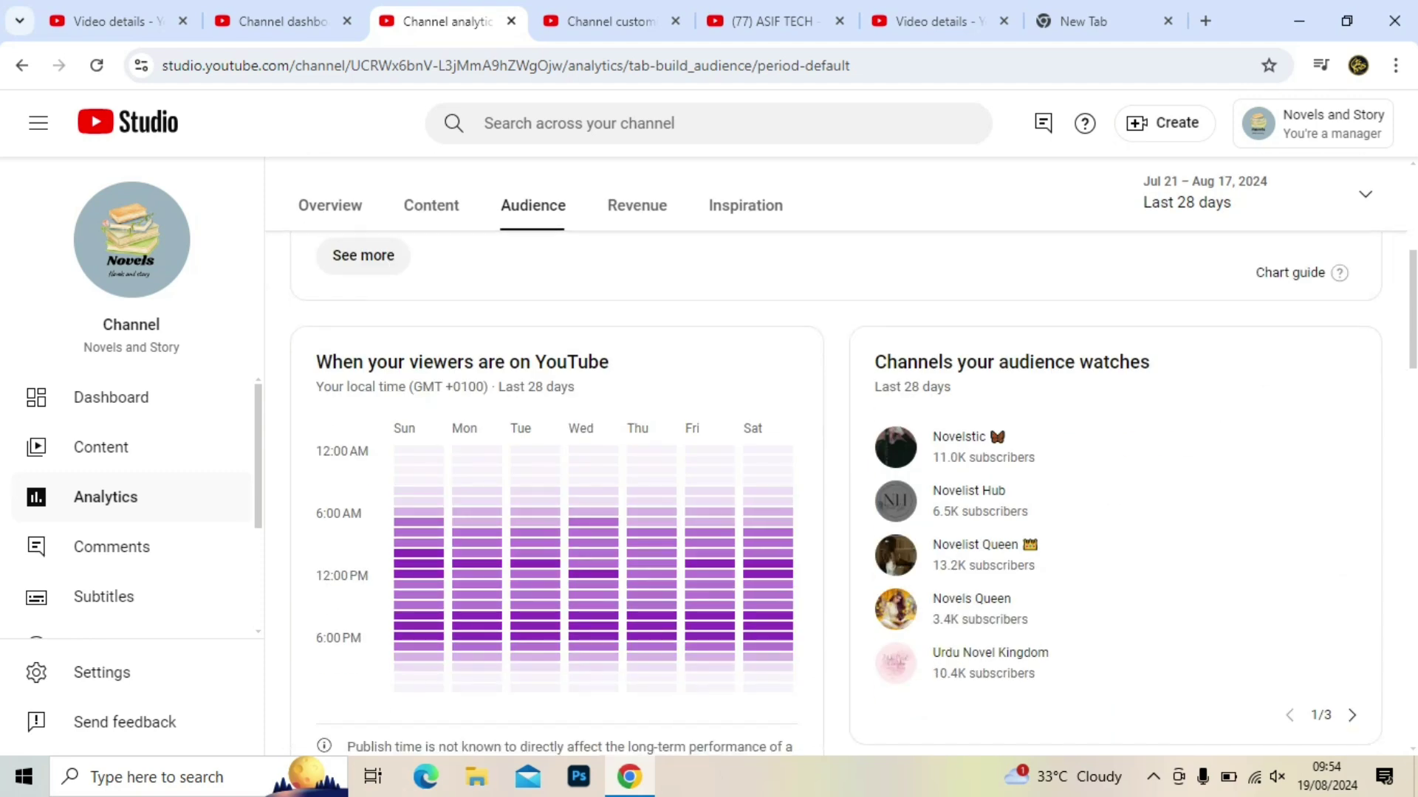
{"action": "mouse_move", "coordinate": [419, 575]}
{"action": "mouse_move", "coordinate": [419, 637]}
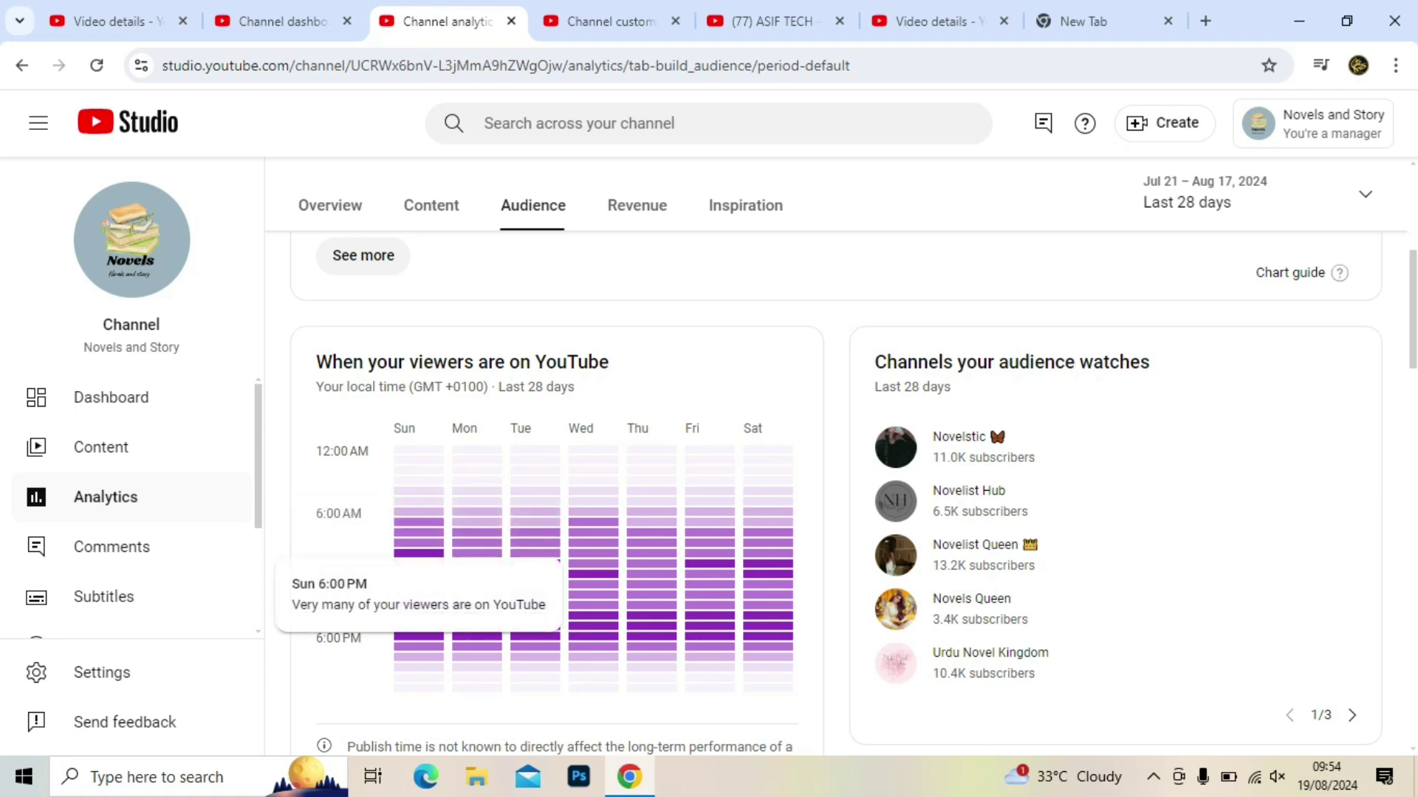
{"action": "mouse_move", "coordinate": [768, 636]}
Open the ASIF TECH channel customization and review its layout and the branding picture, banner image and video watermark
{"action": "left_click", "coordinate": [610, 21]}
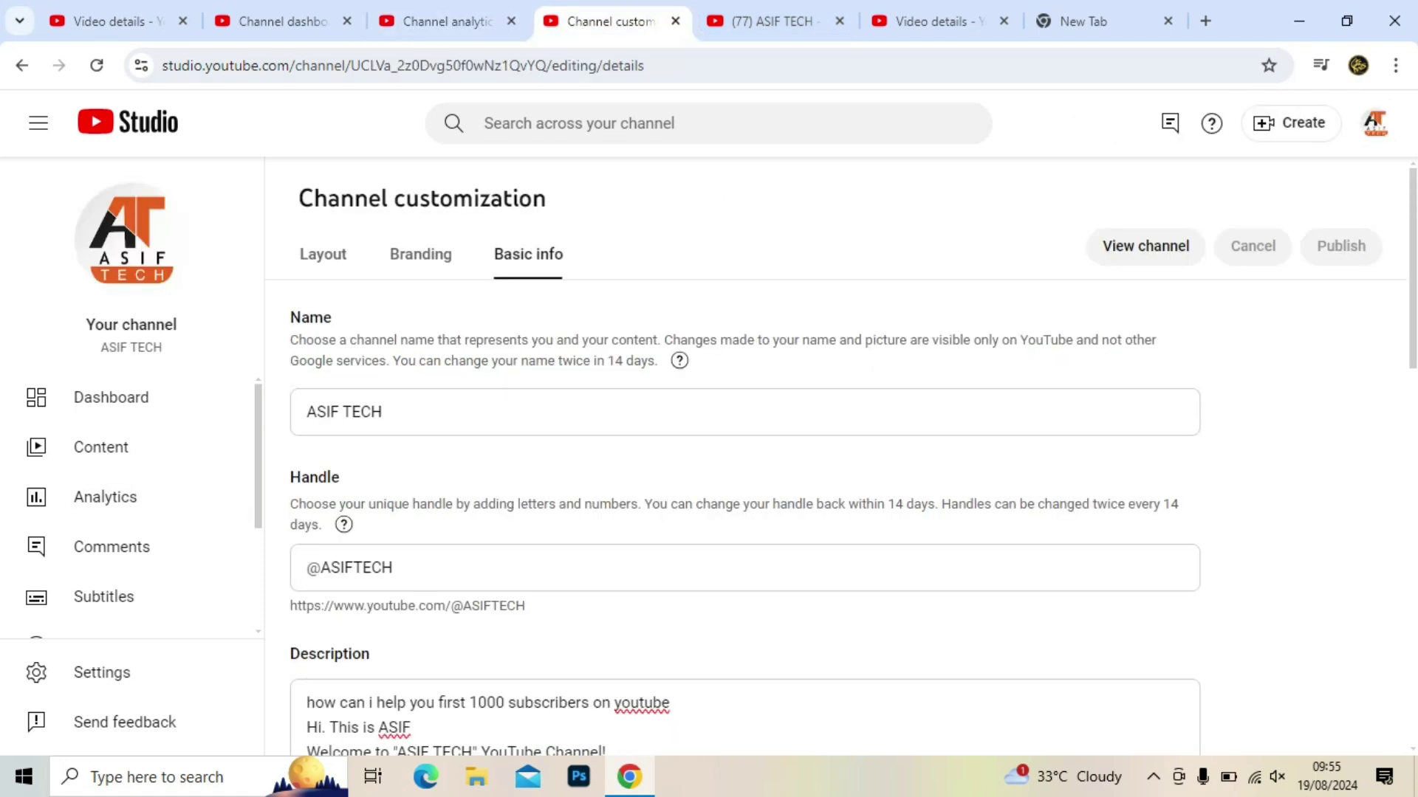
{"action": "left_click", "coordinate": [322, 254]}
{"action": "left_click", "coordinate": [420, 254]}
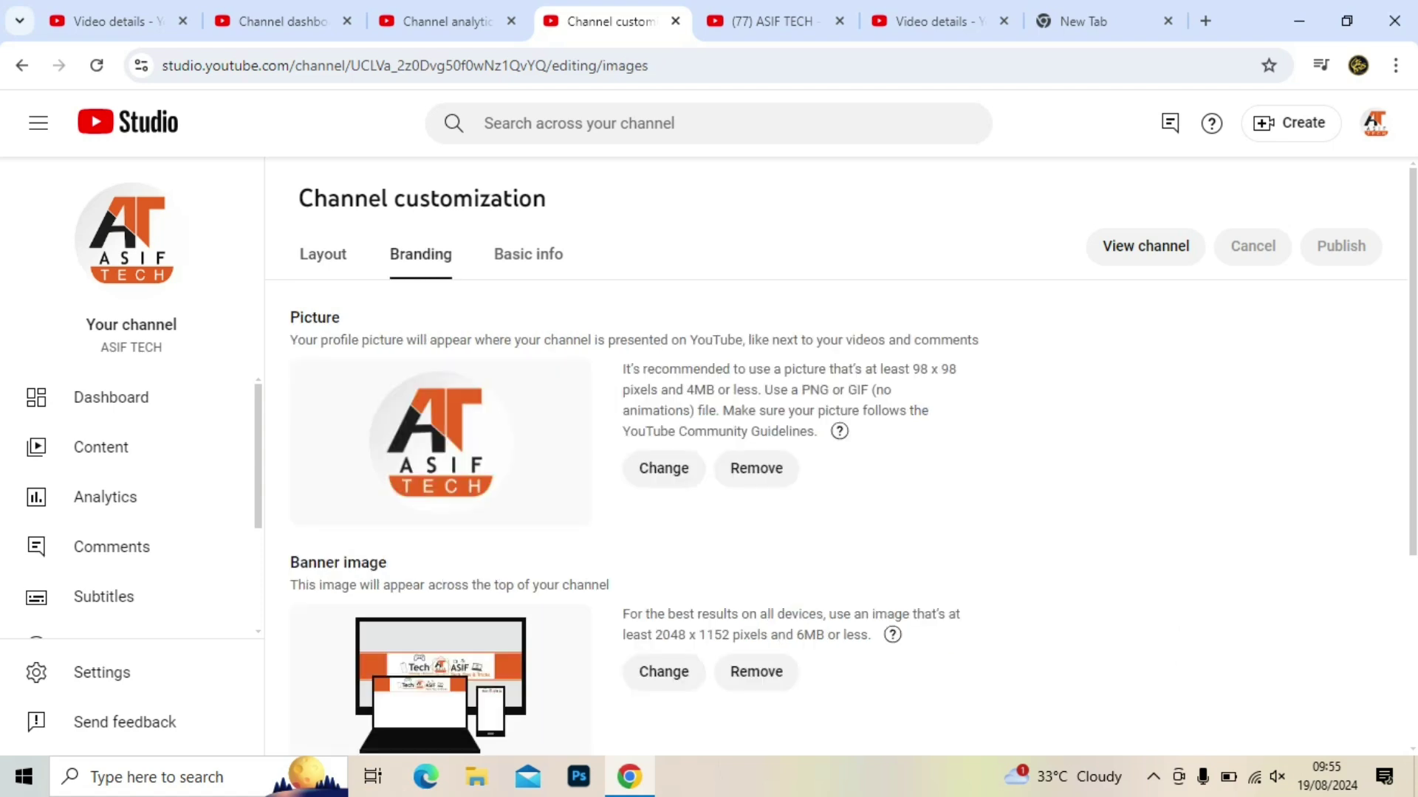
{"action": "scroll", "coordinate": [835, 458], "scroll_direction": "down", "scroll_amount": 3}
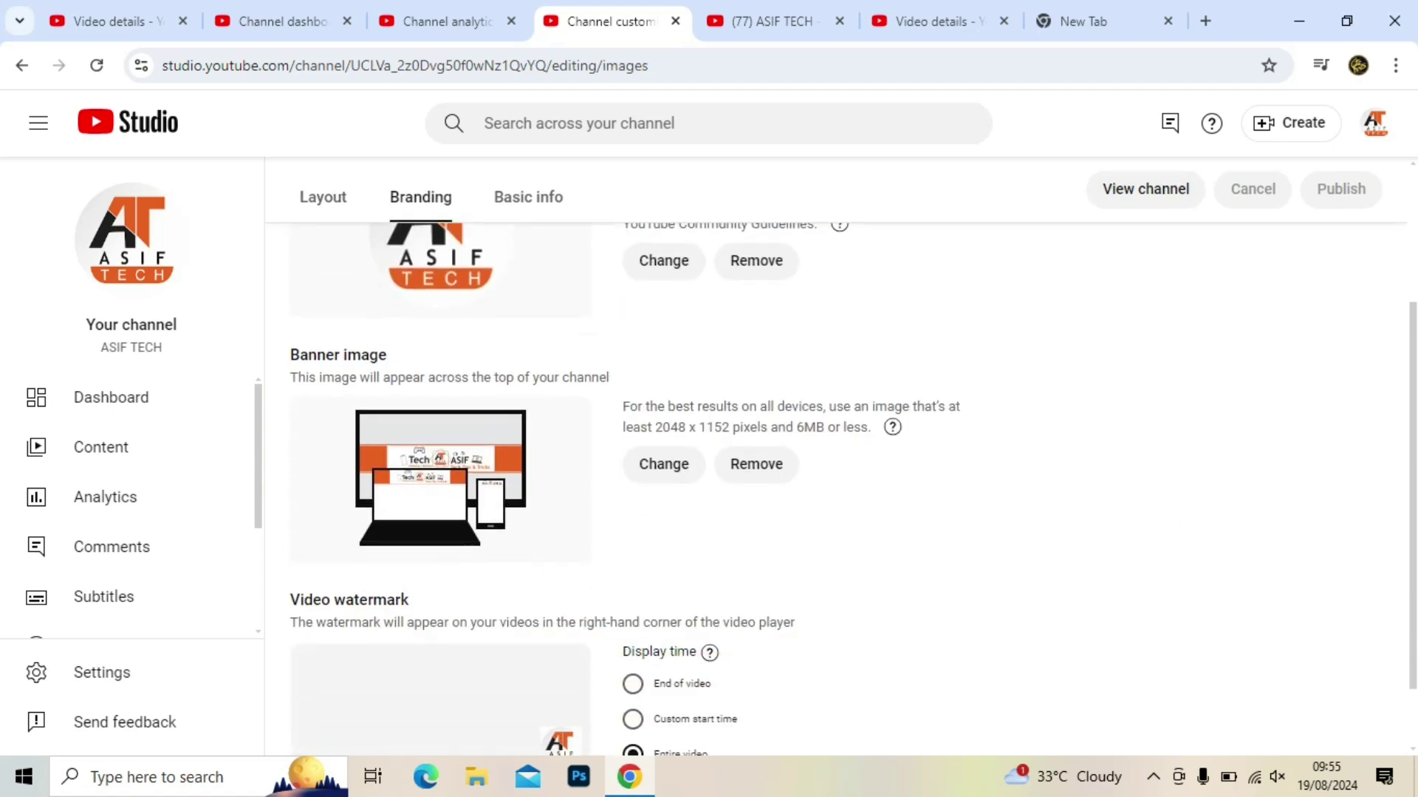
{"action": "scroll", "coordinate": [835, 458], "scroll_direction": "down", "scroll_amount": 1}
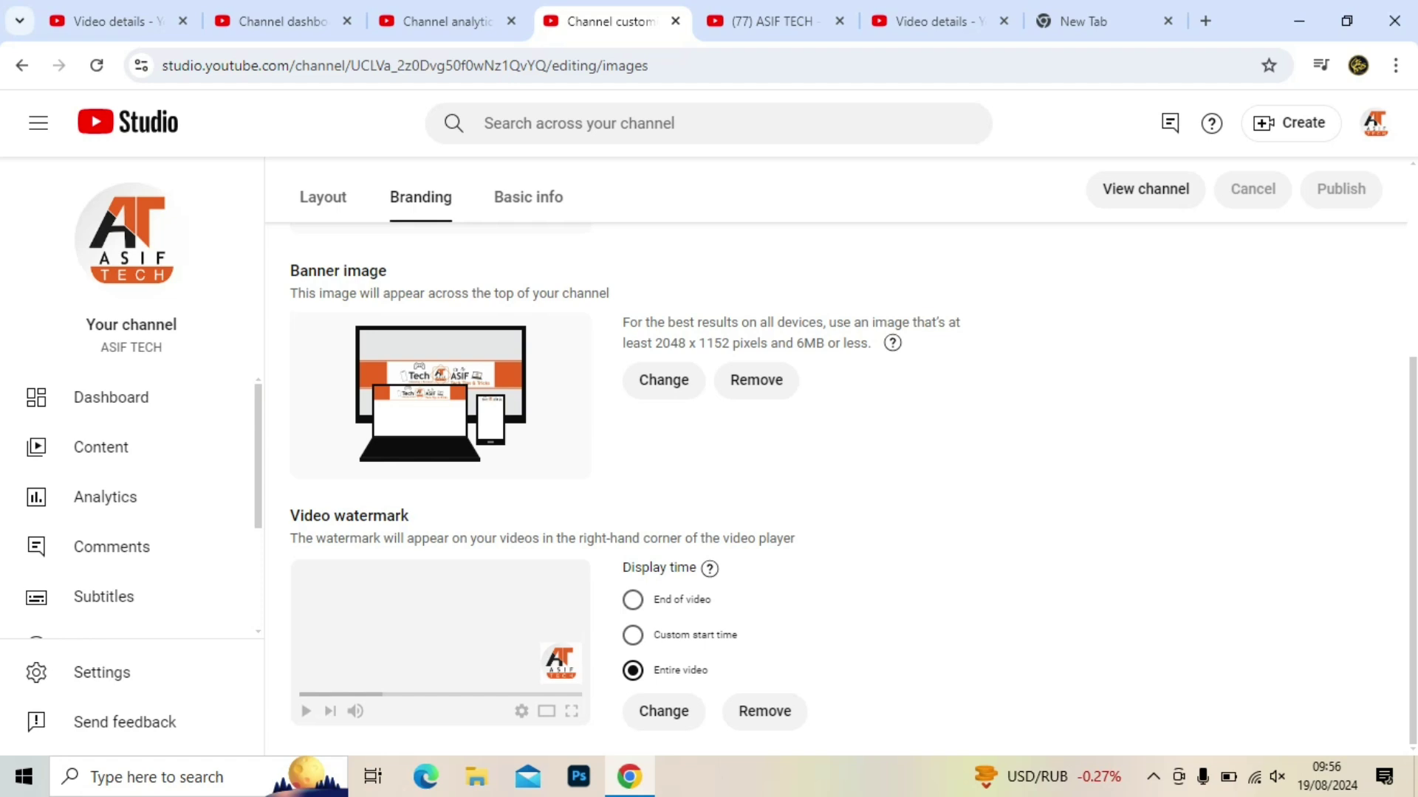
{"action": "scroll", "coordinate": [849, 488], "scroll_direction": "up", "scroll_amount": 4}
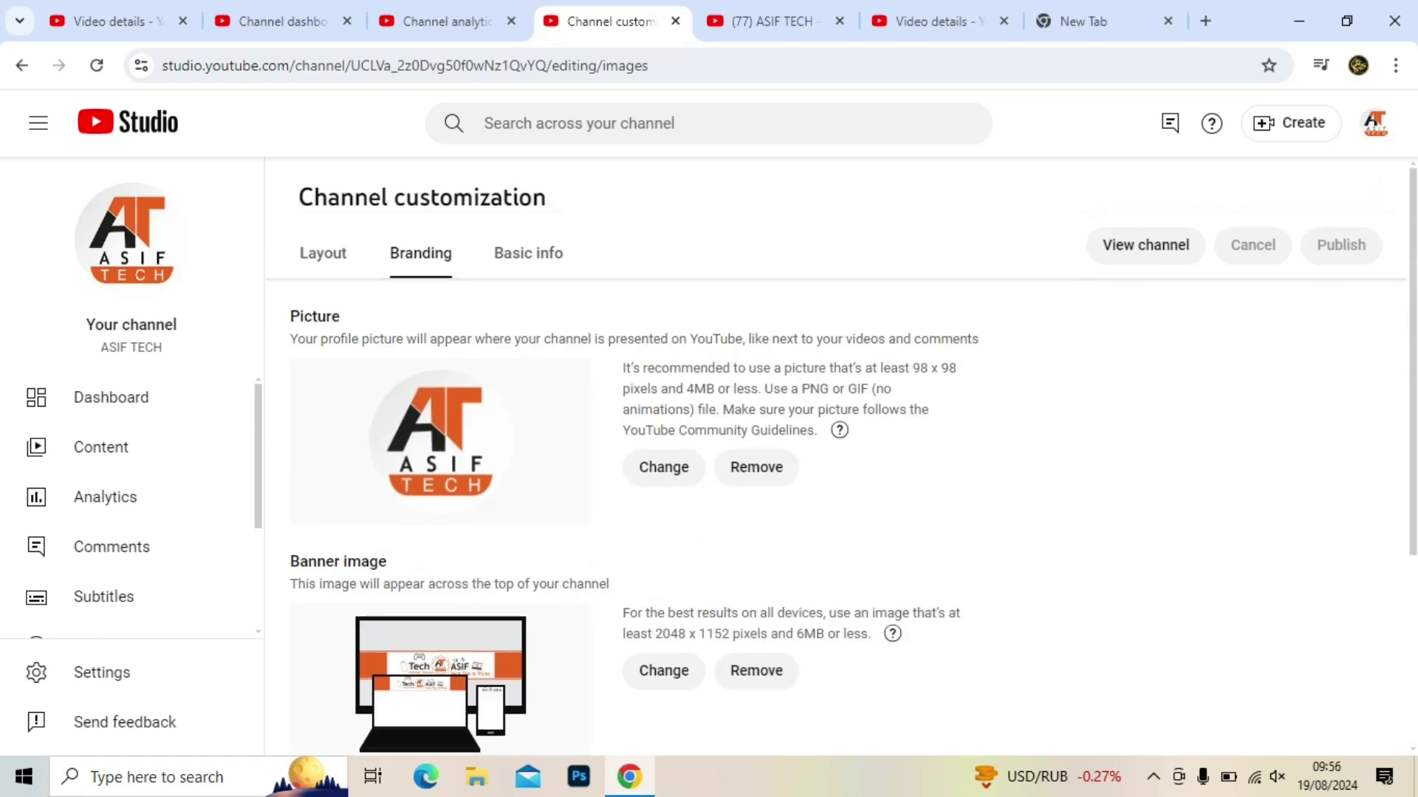
{"action": "scroll", "coordinate": [849, 487], "scroll_direction": "down", "scroll_amount": 4}
{"action": "scroll", "coordinate": [849, 488], "scroll_direction": "up", "scroll_amount": 4}
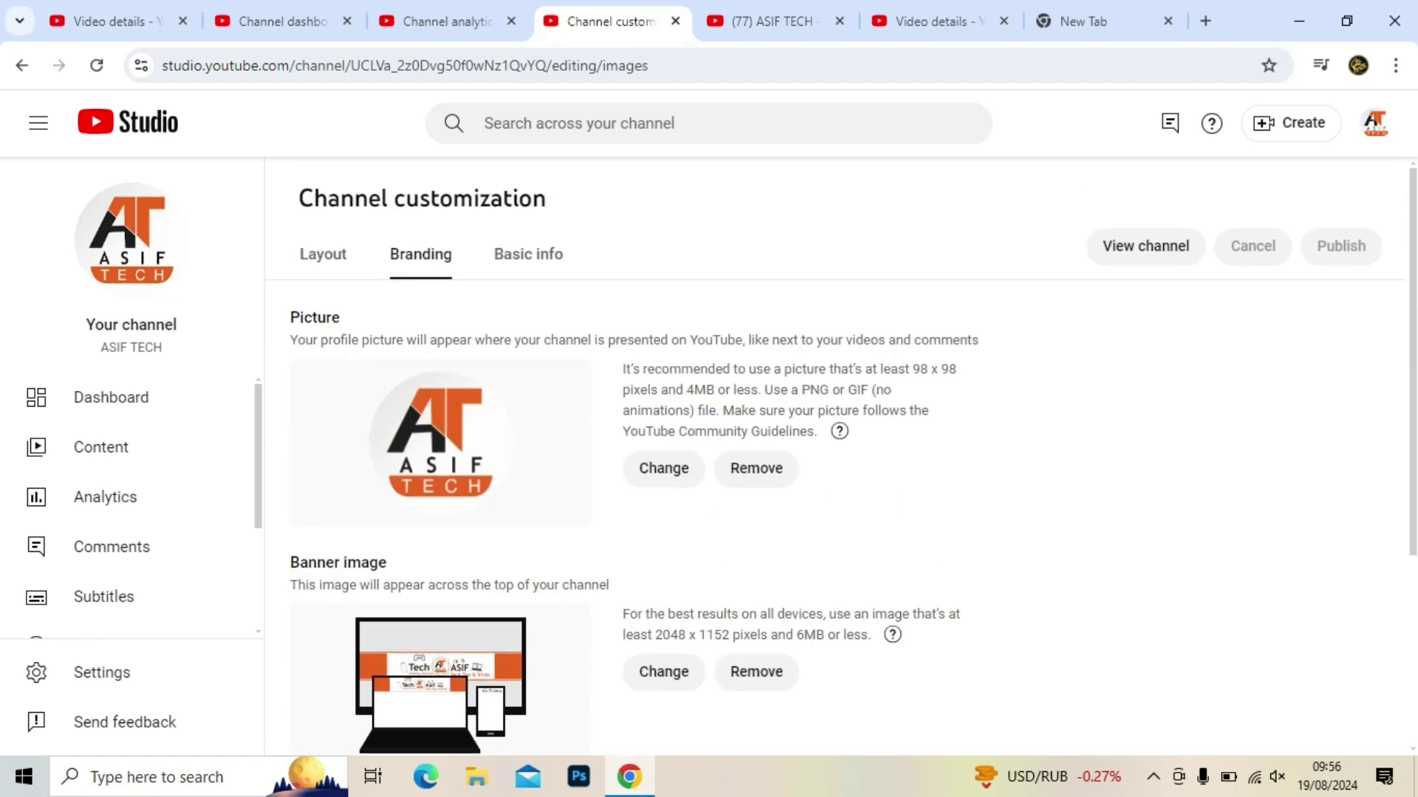
Review the channel's basic info, including its description, external links and contact email
{"action": "left_click", "coordinate": [528, 254]}
{"action": "scroll", "coordinate": [849, 488], "scroll_direction": "down", "scroll_amount": 10}
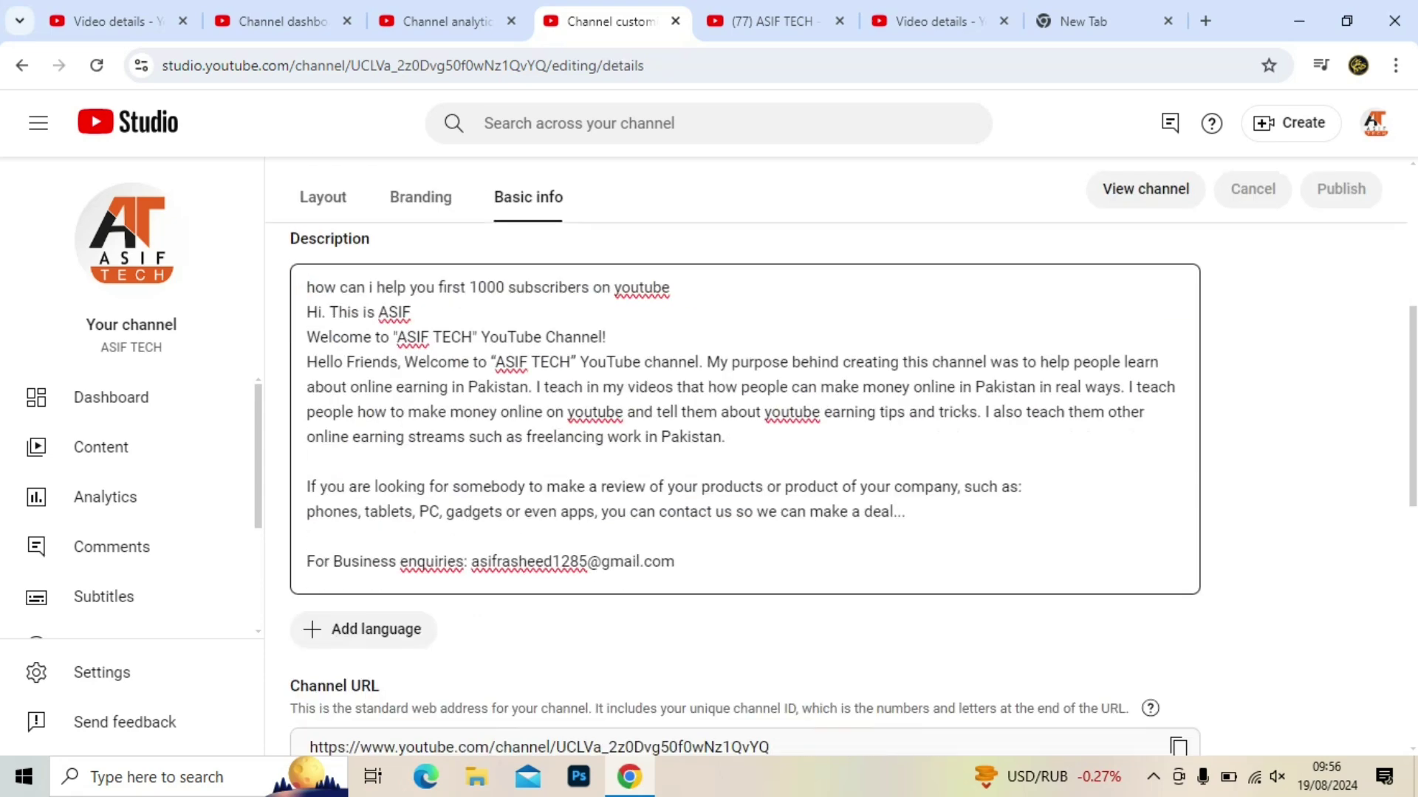
{"action": "scroll", "coordinate": [849, 443], "scroll_direction": "down", "scroll_amount": 1}
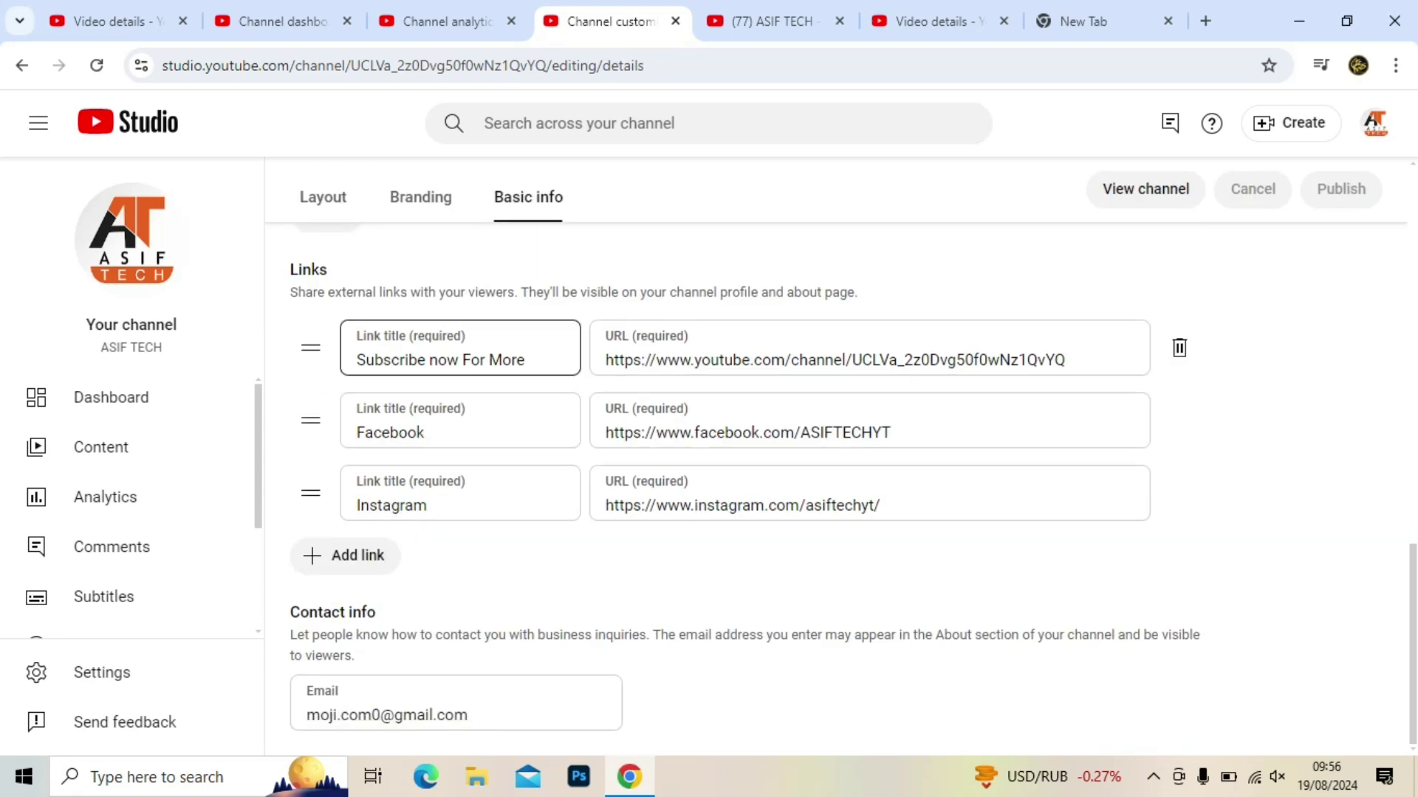
Return to the channel's layout settings and examine the video spotlight and the featured sections, from For You through Short videos
{"action": "scroll", "coordinate": [849, 488], "scroll_direction": "up", "scroll_amount": 10}
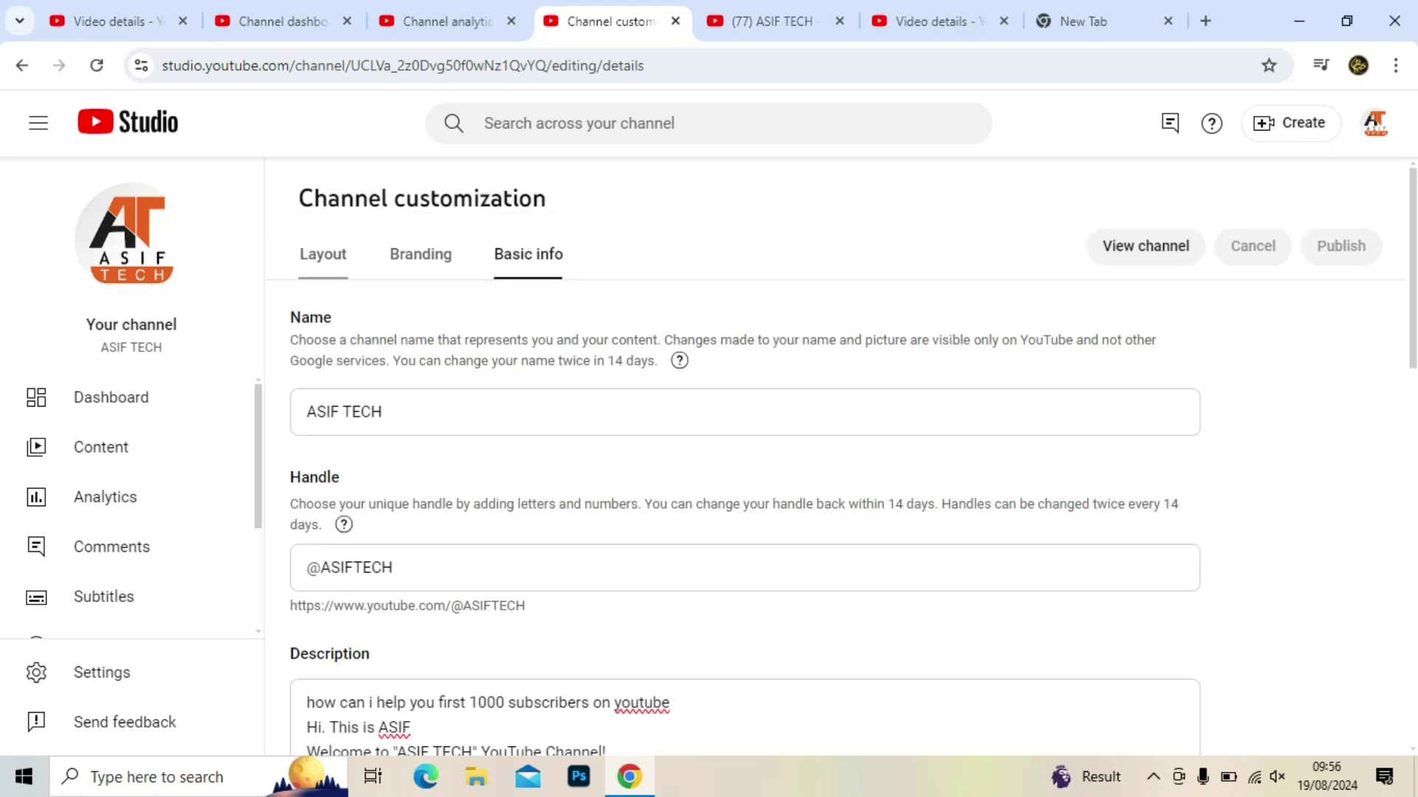
{"action": "left_click", "coordinate": [322, 255]}
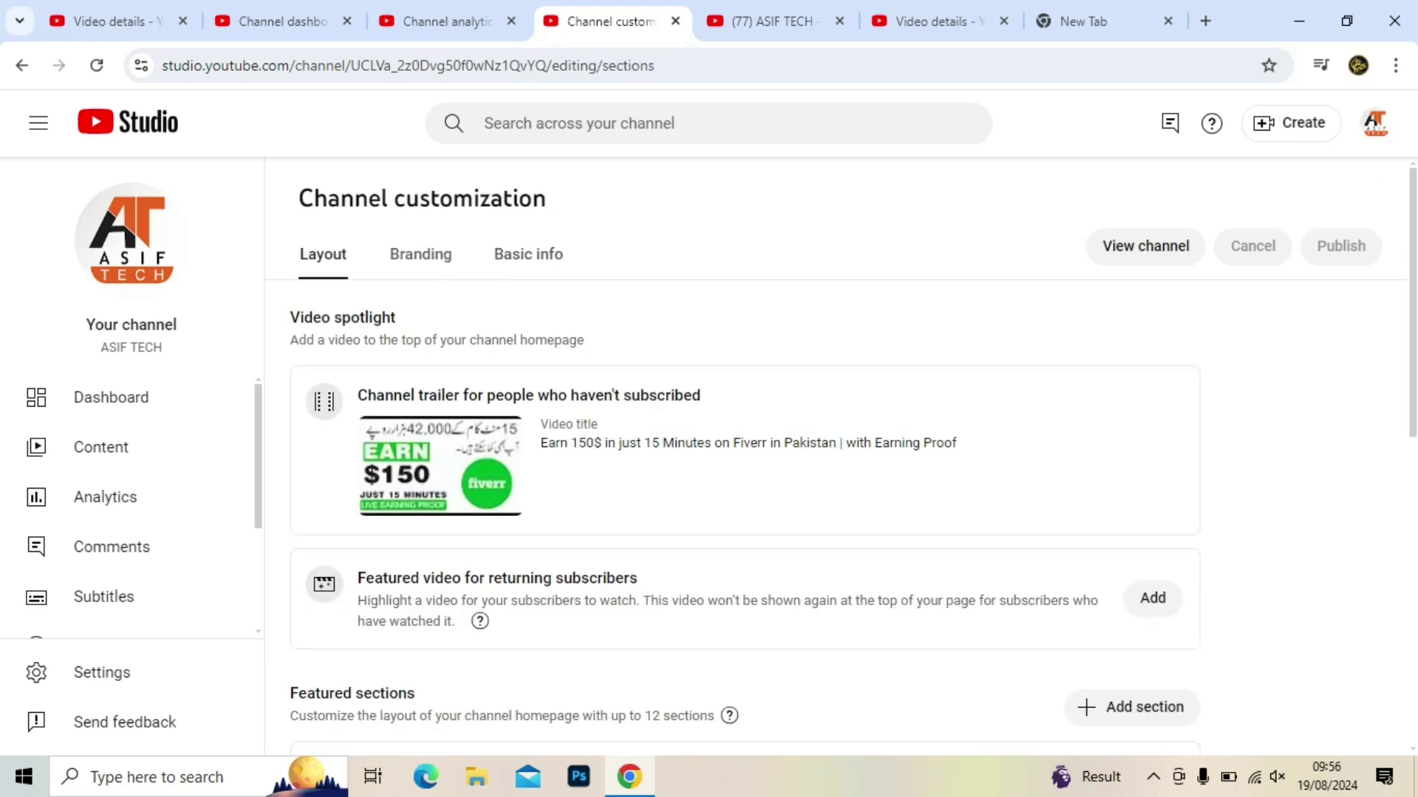
{"action": "scroll", "coordinate": [1108, 443], "scroll_direction": "down", "scroll_amount": 8}
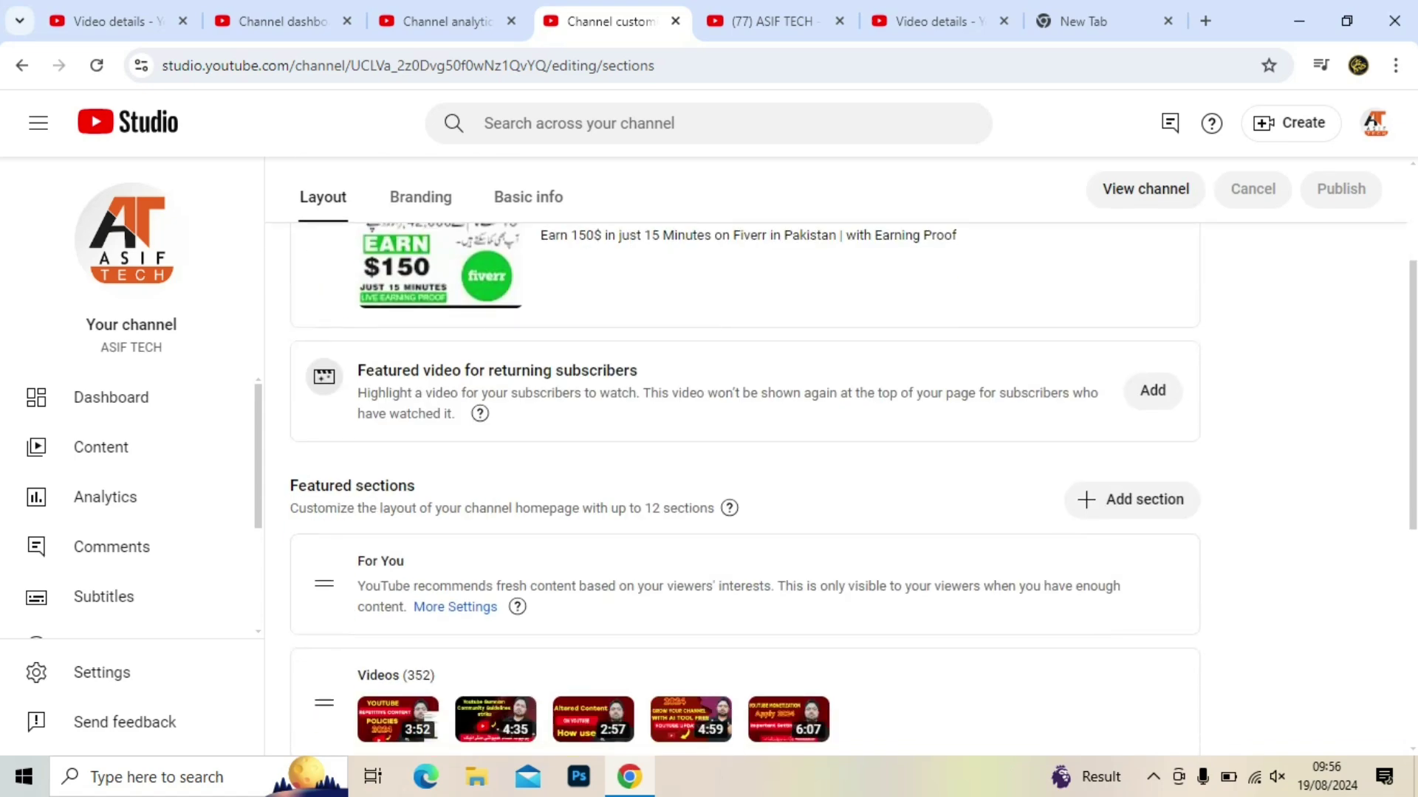
{"action": "scroll", "coordinate": [1107, 443], "scroll_direction": "up", "scroll_amount": 8}
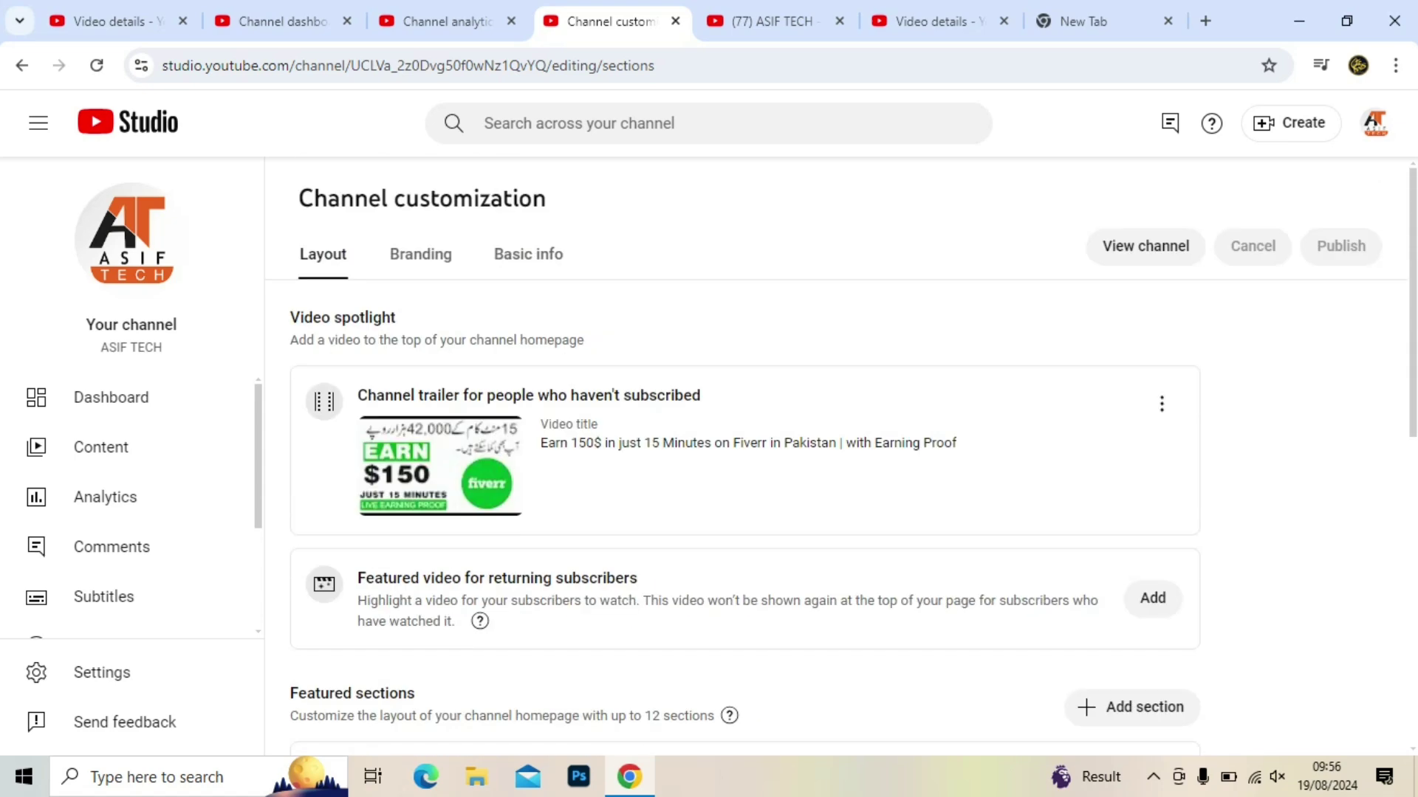
{"action": "scroll", "coordinate": [738, 480], "scroll_direction": "down", "scroll_amount": 4}
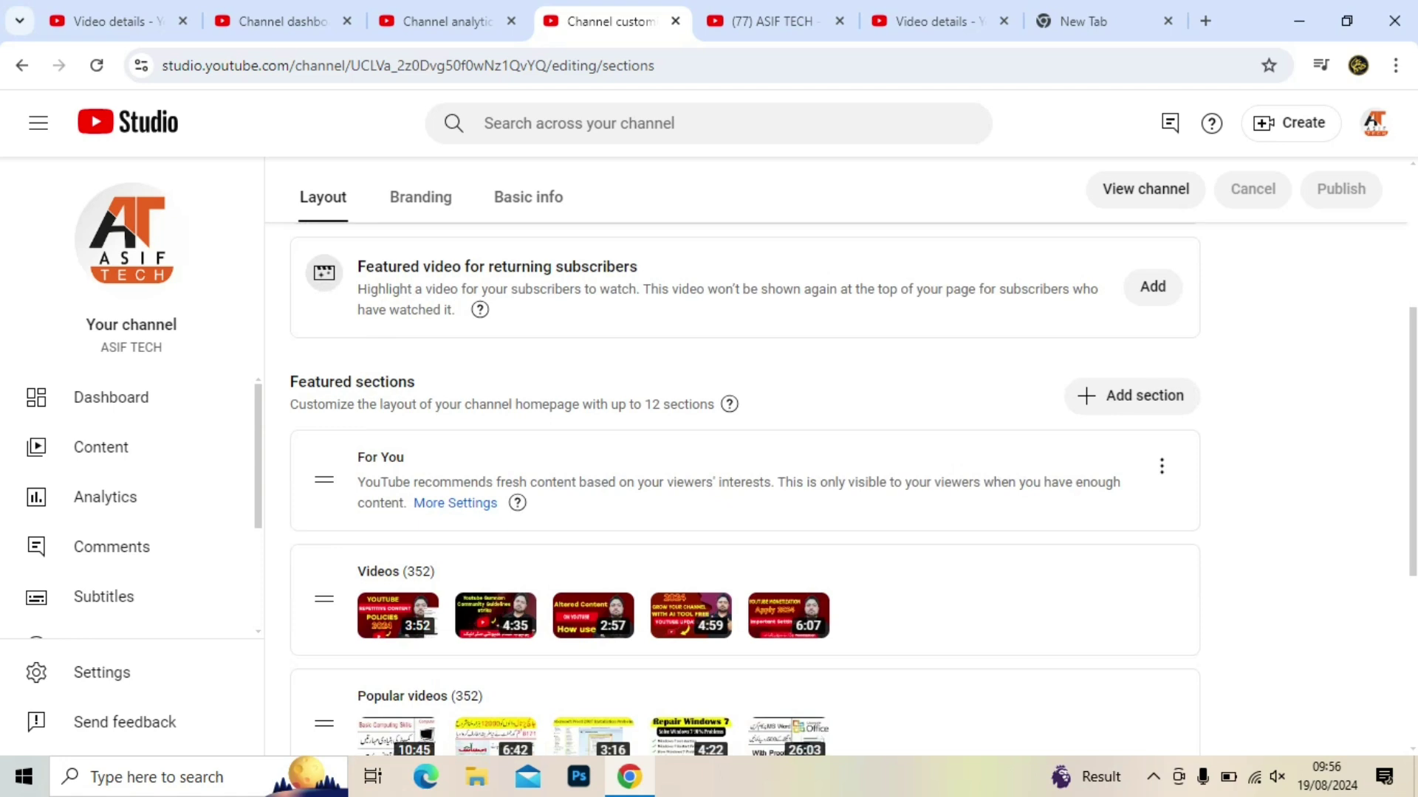
{"action": "scroll", "coordinate": [738, 488], "scroll_direction": "down", "scroll_amount": 3}
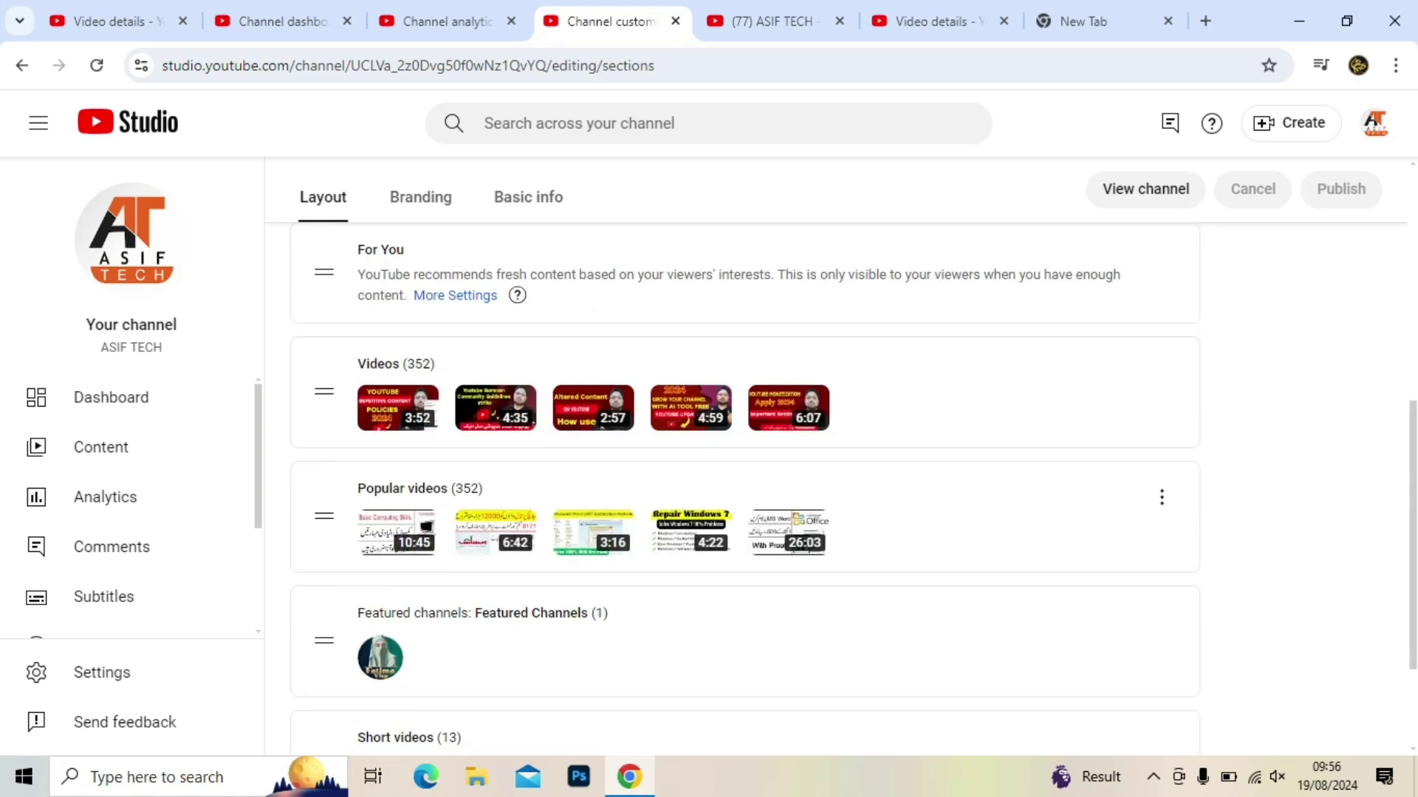
{"action": "scroll", "coordinate": [738, 487], "scroll_direction": "down", "scroll_amount": 2}
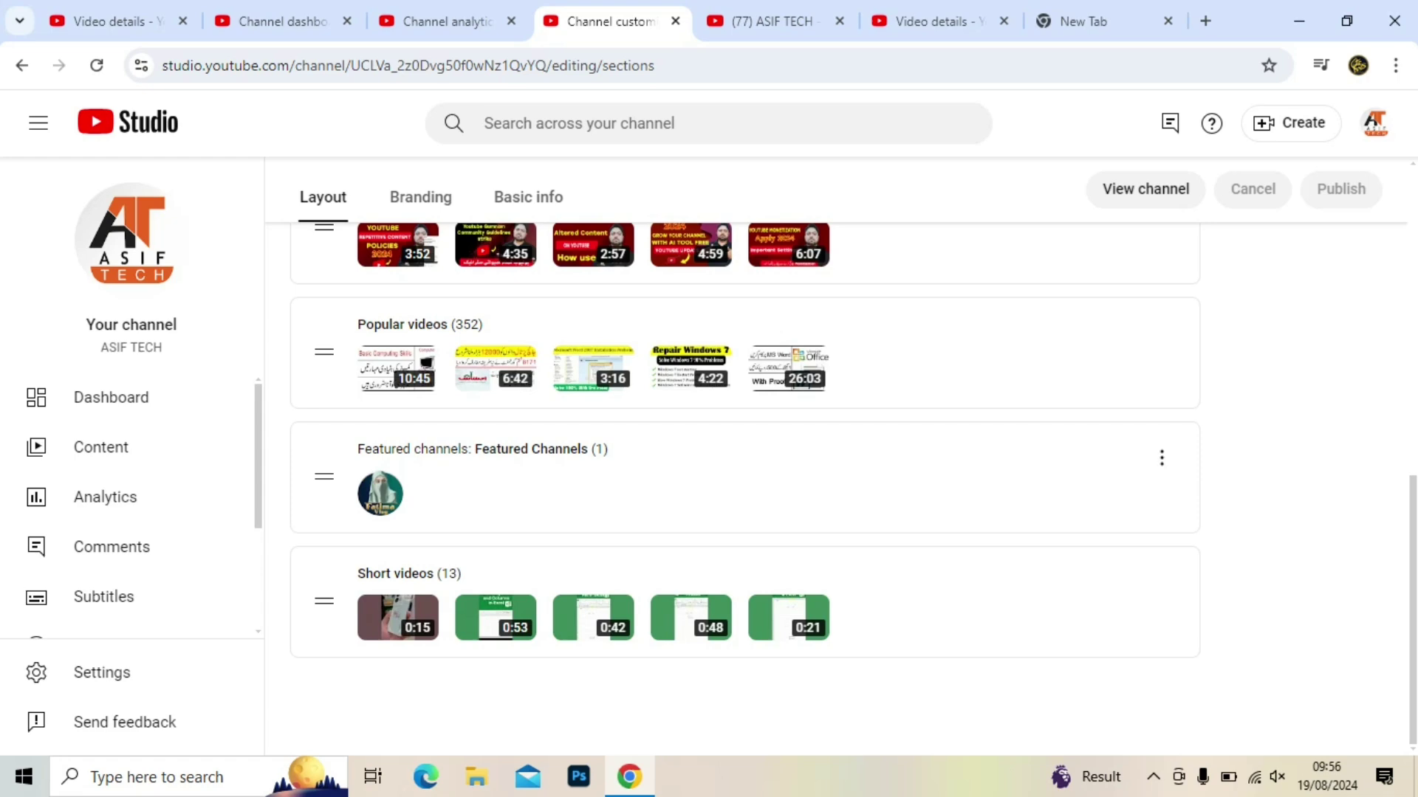
{"action": "scroll", "coordinate": [738, 487], "scroll_direction": "up", "scroll_amount": 9}
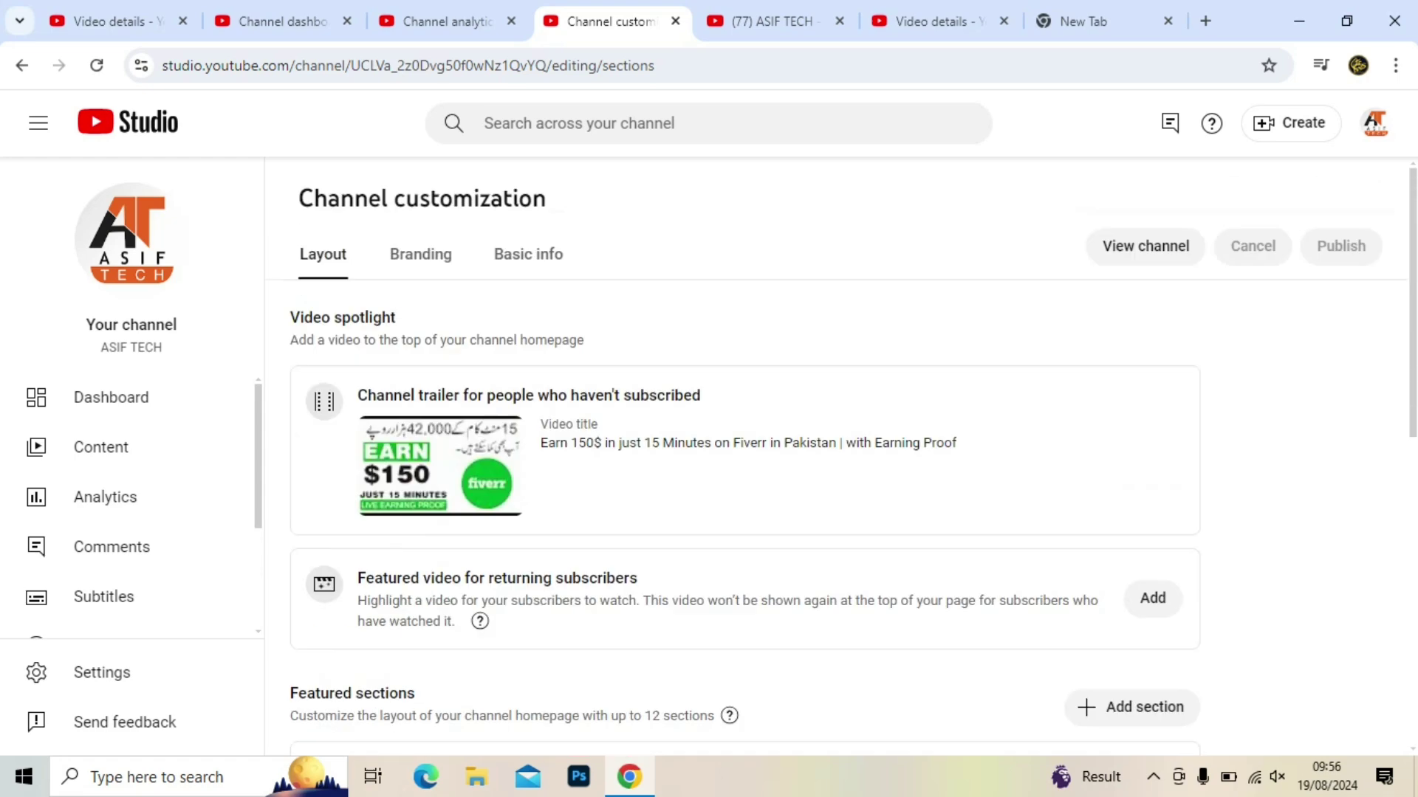